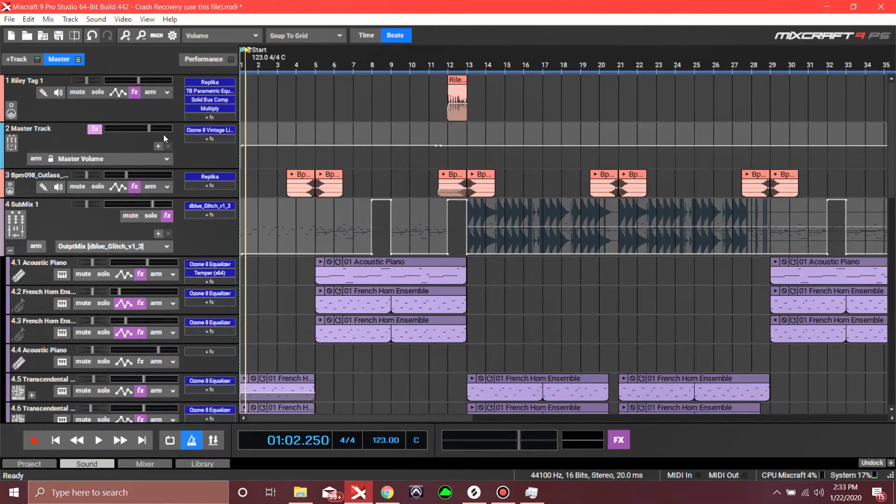
- Return the playhead to the start of the project and play the song
scroll(163, 134, down, 1)
scroll(162, 189, down, 2)
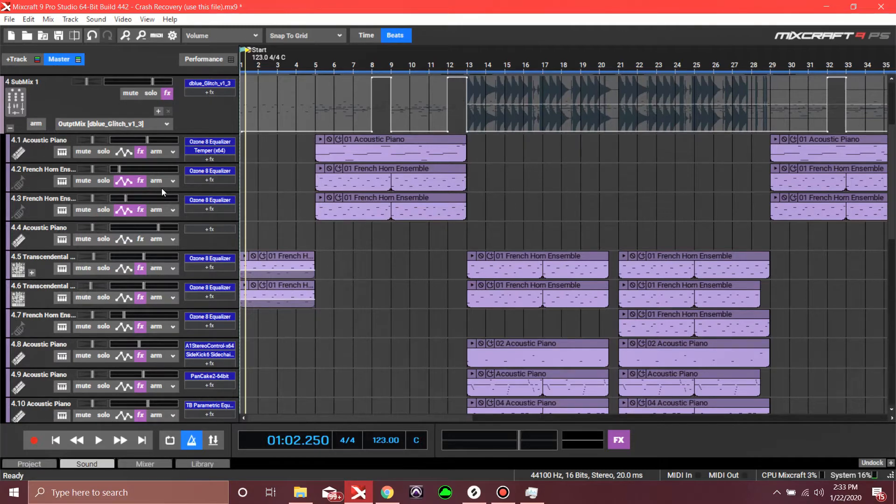
scroll(78, 210, up, 4)
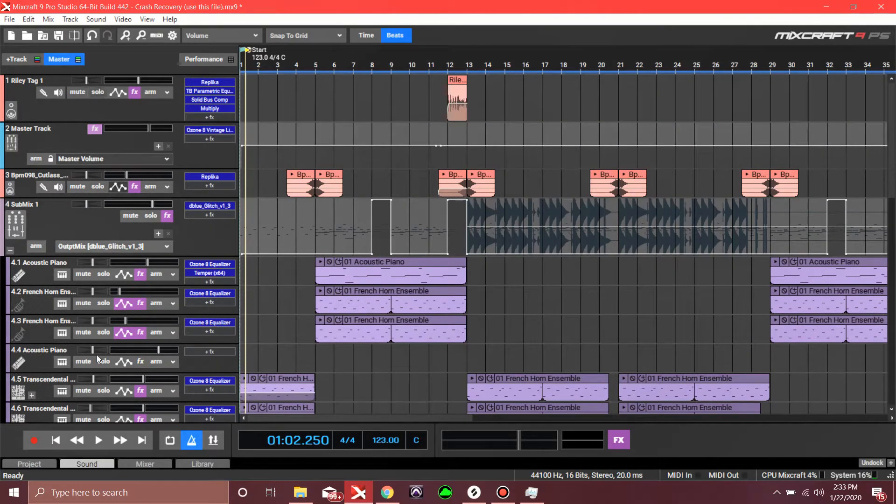
click(57, 440)
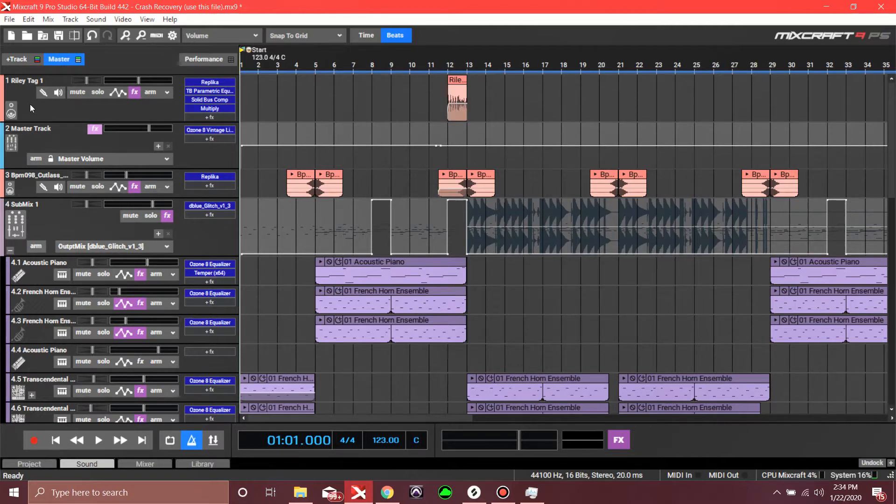
key(space)
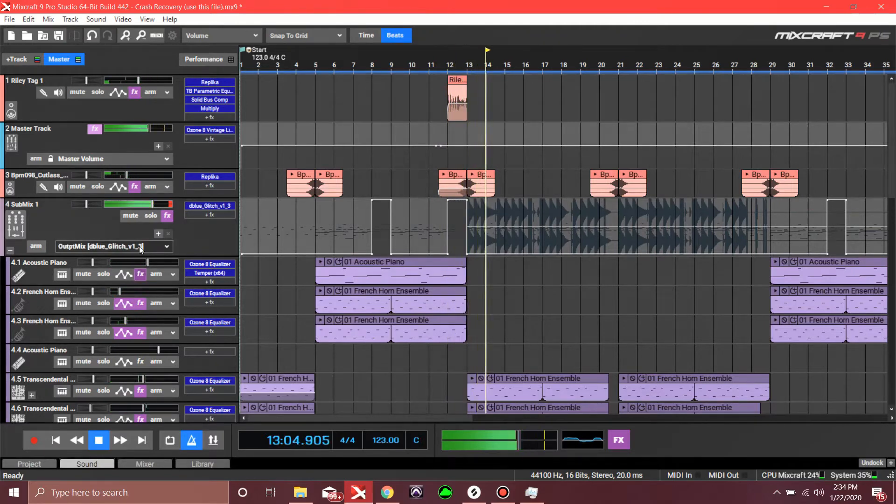
- Look over all tracks and the full arrangement while the song plays, and stop playback
scroll(177, 240, down, 3)
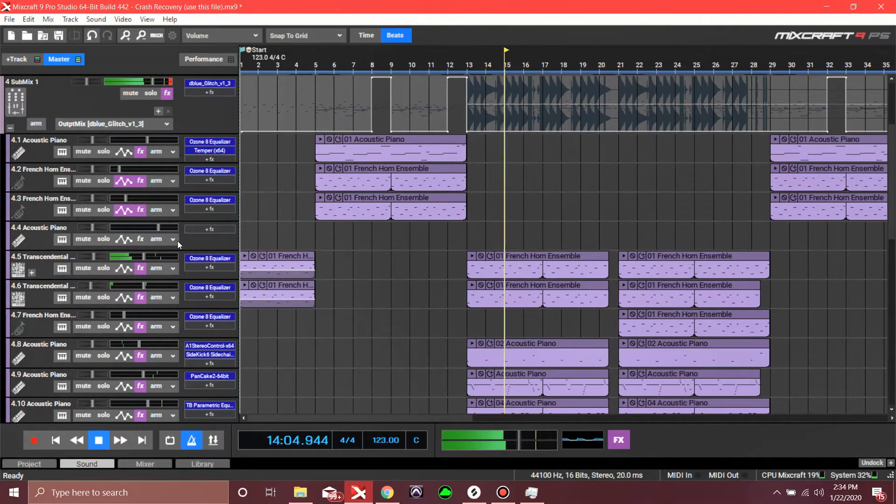
scroll(175, 240, down, 4)
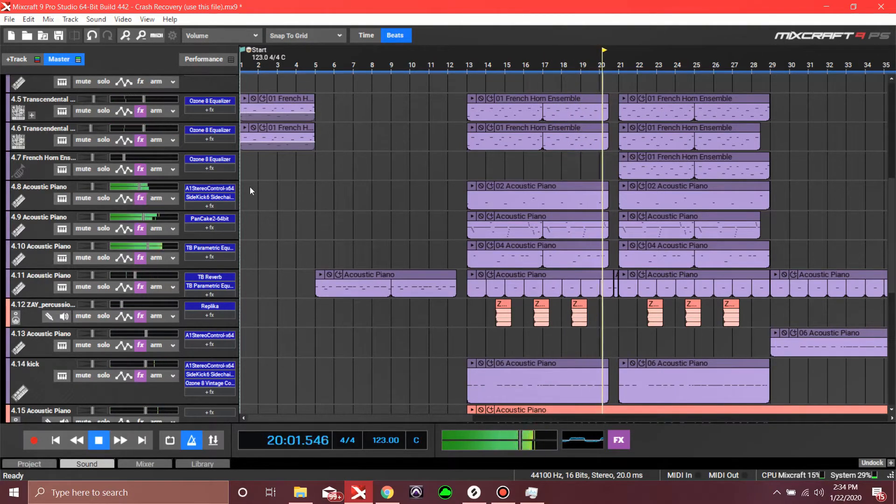
scroll(149, 186, up, 3)
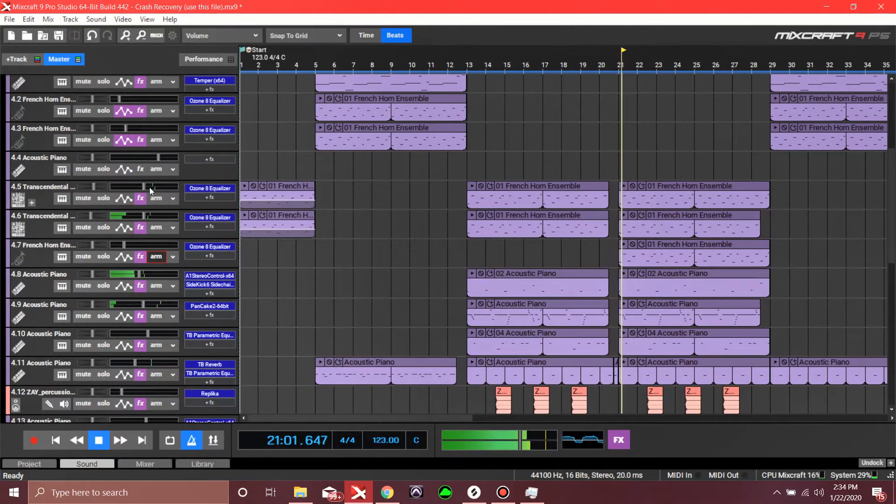
scroll(144, 287, down, 7)
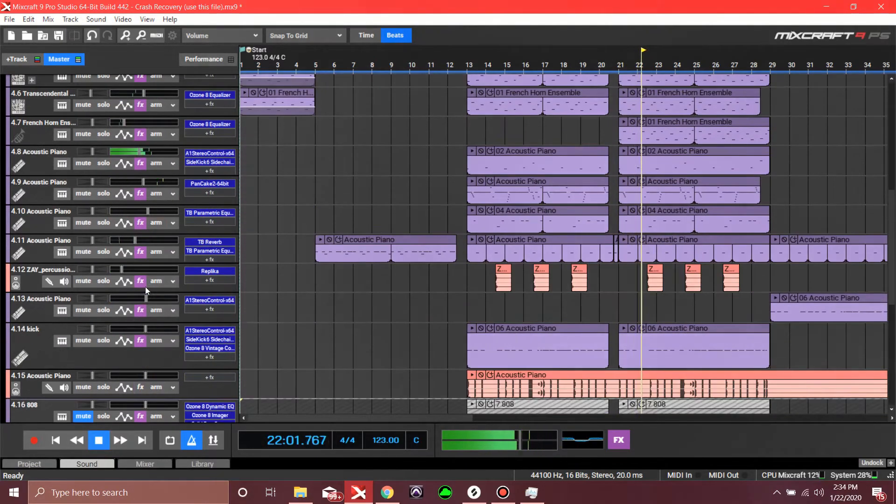
scroll(158, 280, down, 3)
scroll(510, 286, down, 4)
scroll(114, 250, up, 4)
scroll(103, 242, up, 9)
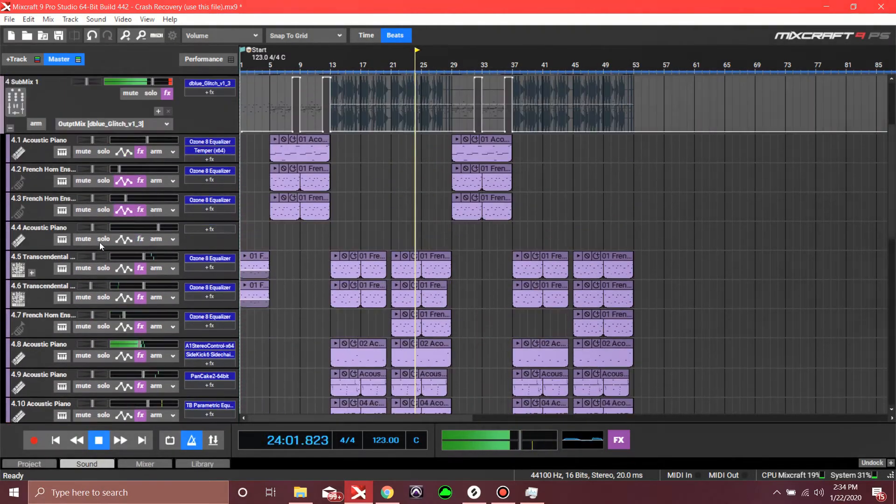
scroll(100, 242, up, 2)
scroll(97, 237, up, 1)
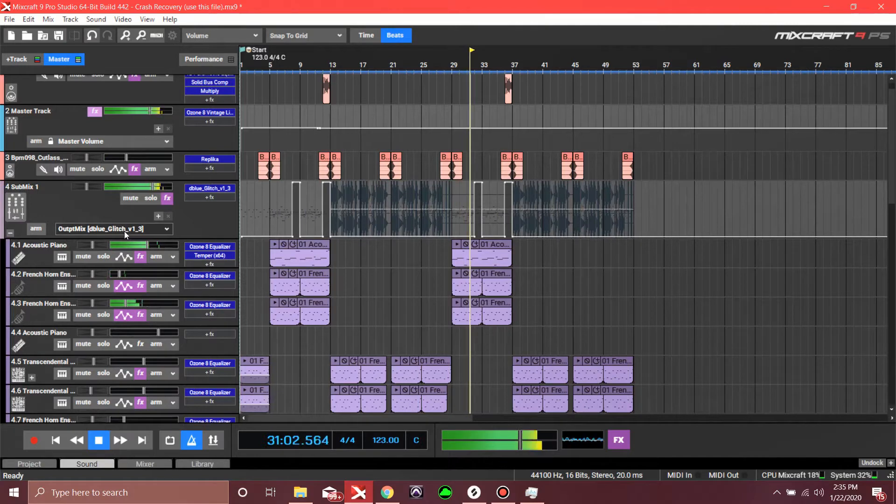
key(space)
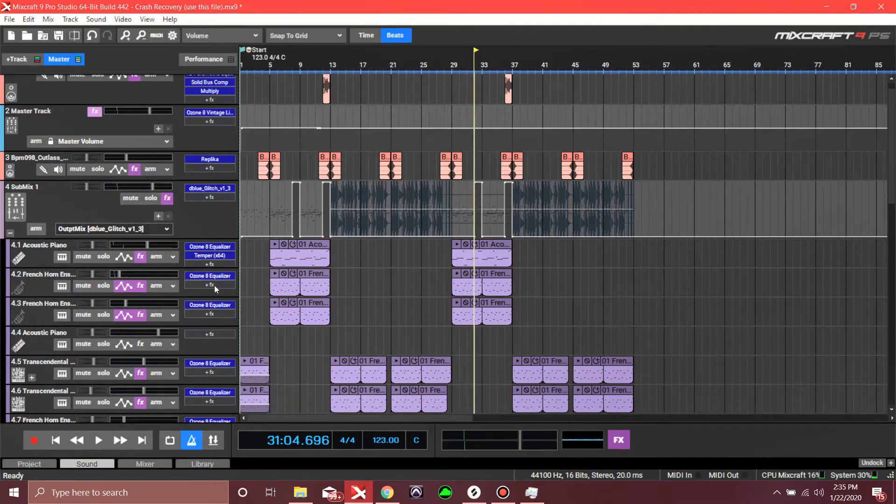
- Solo track 4.6 Transcendental and play it from measure 13
scroll(130, 183, down, 1)
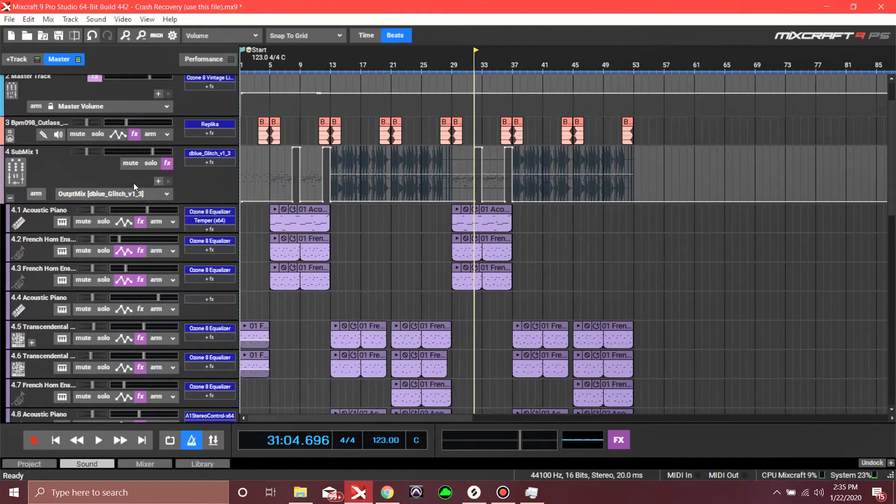
scroll(123, 191, down, 2)
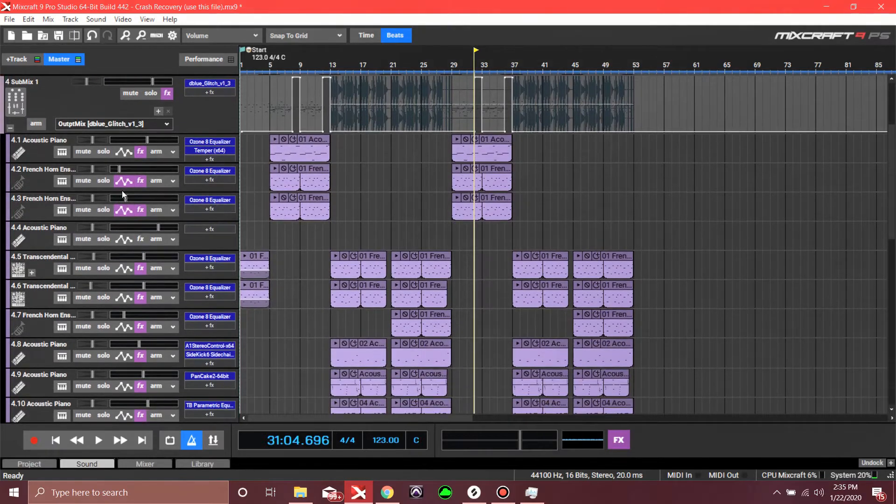
scroll(123, 196, down, 3)
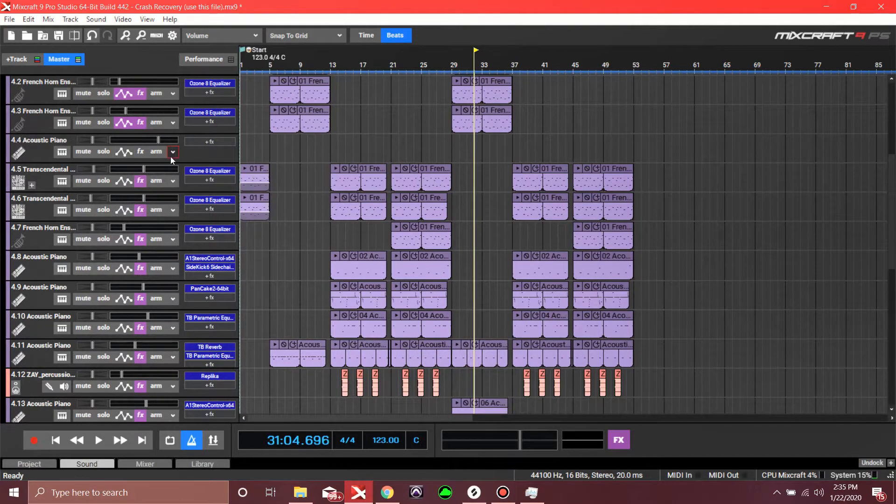
scroll(173, 158, down, 2)
scroll(175, 164, up, 2)
scroll(161, 317, down, 1)
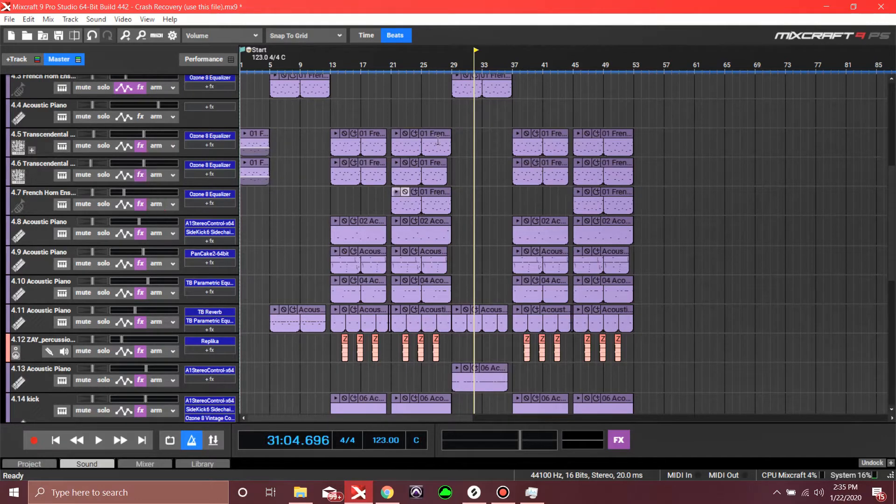
click(103, 174)
click(331, 99)
key(space)
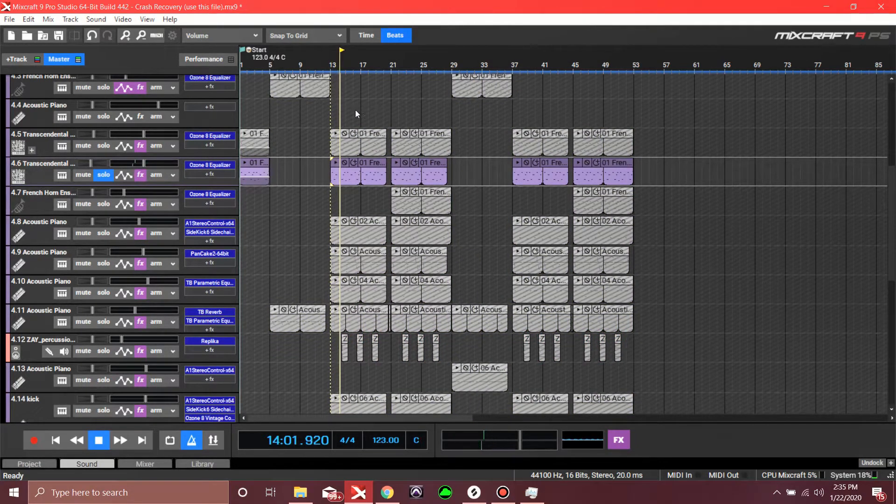
- Open track 4.6's instrument, look through the presets of its Journeys sound bank, and close it without choosing another preset
click(62, 175)
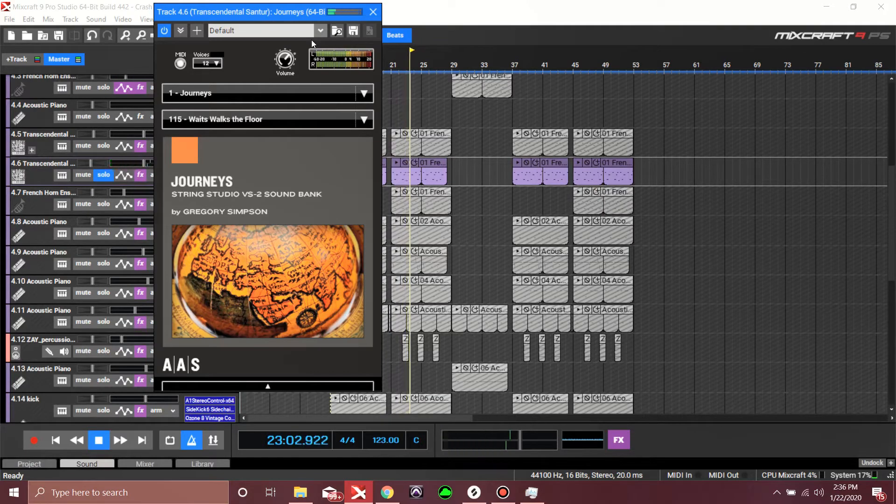
click(209, 120)
scroll(212, 194, down, 3)
scroll(230, 203, up, 5)
scroll(231, 202, up, 10)
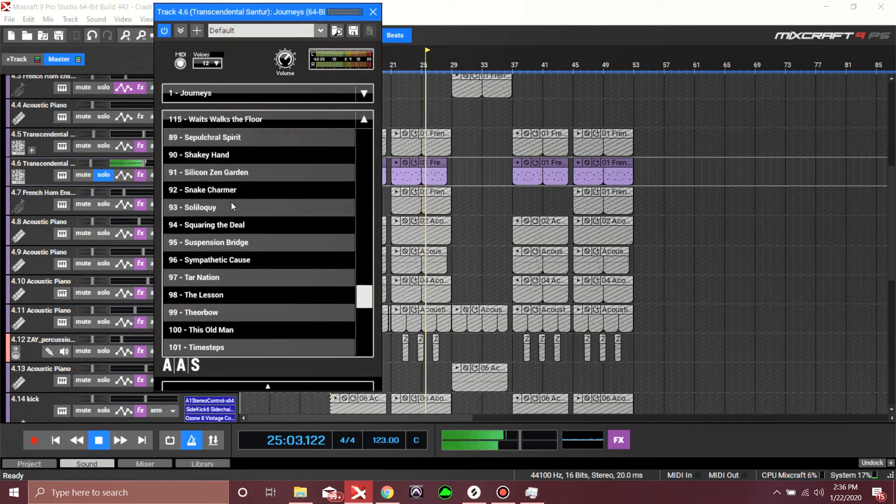
drag(364, 258, 361, 194)
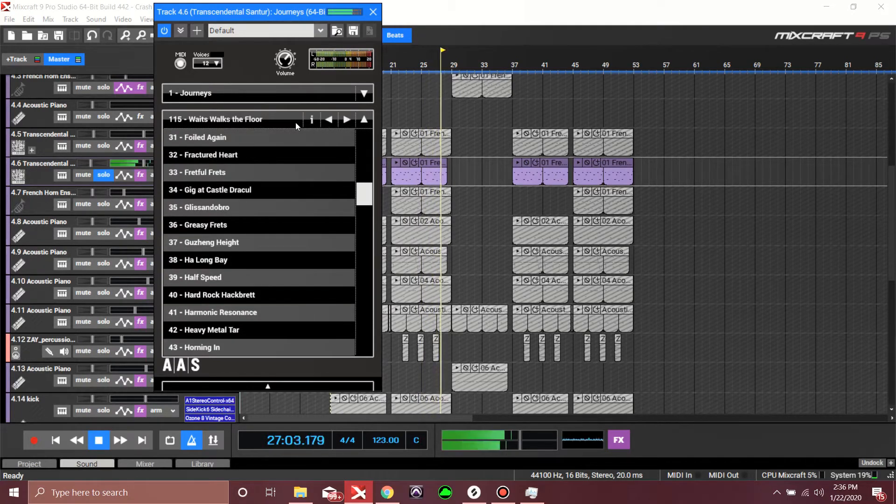
click(276, 122)
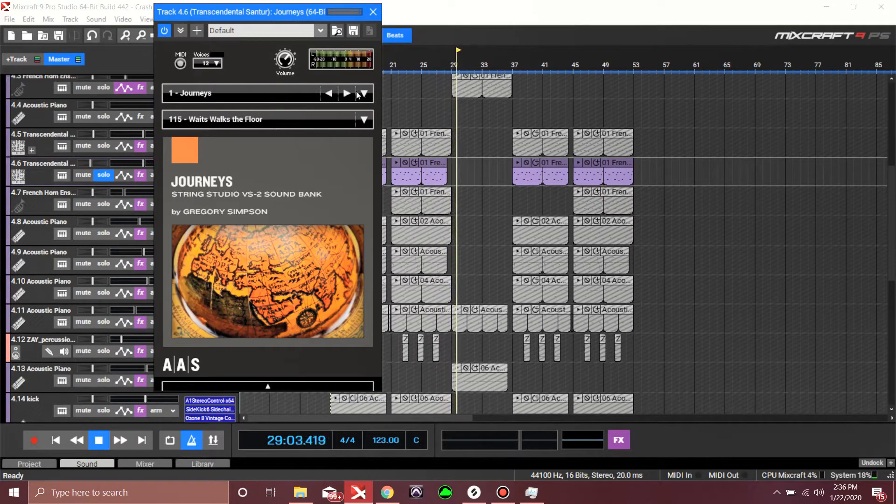
click(372, 12)
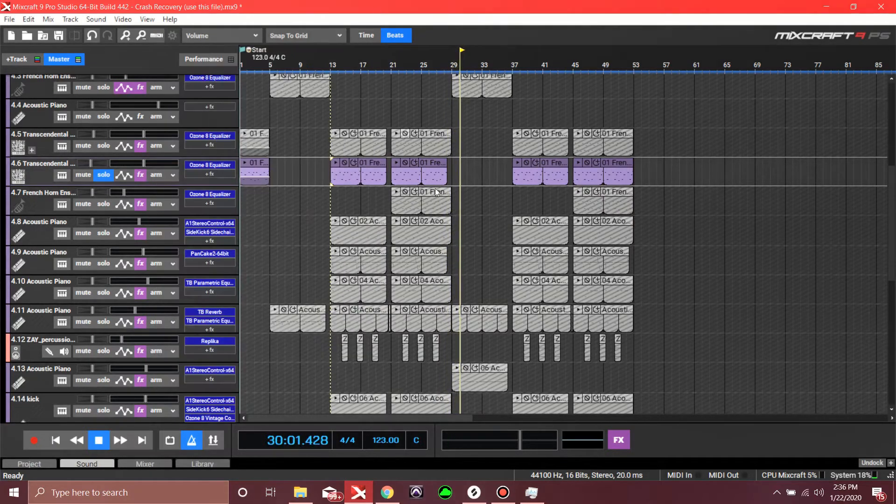
- Take track 4.6 out of solo and stop playback
click(104, 172)
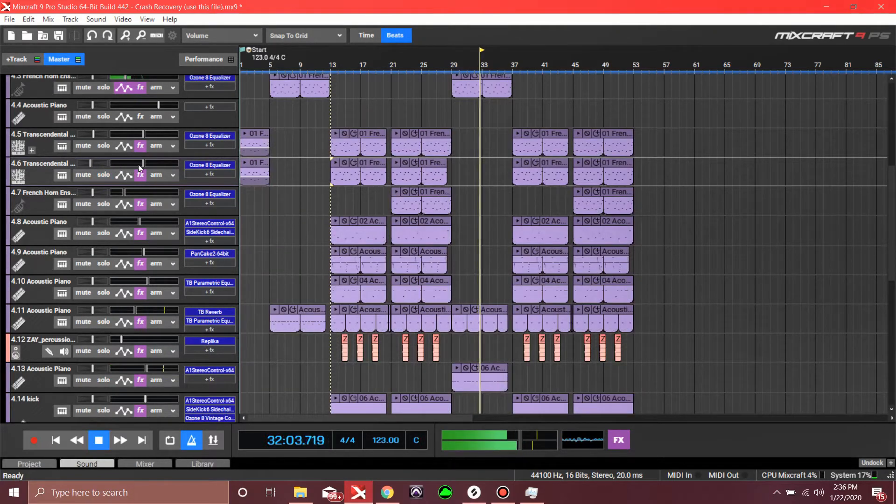
key(space)
mouse_move(90, 164)
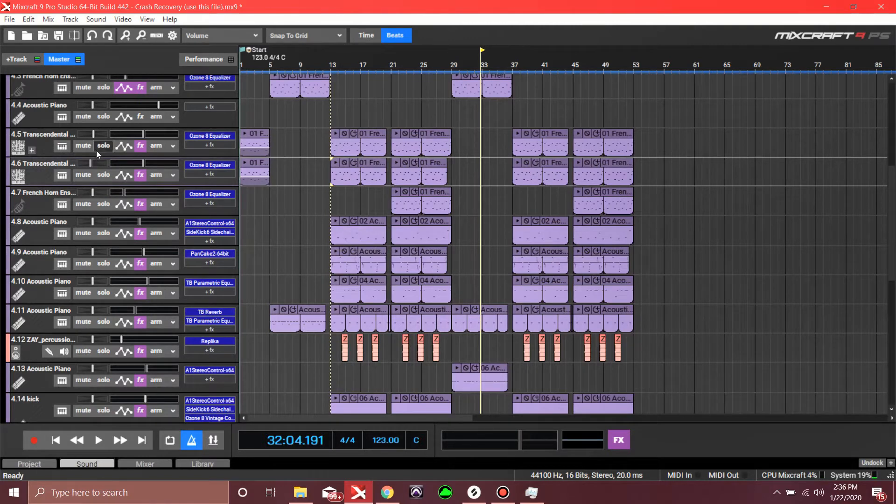
- Solo tracks 4.6 and 4.5 together and play them from measure 13
click(102, 172)
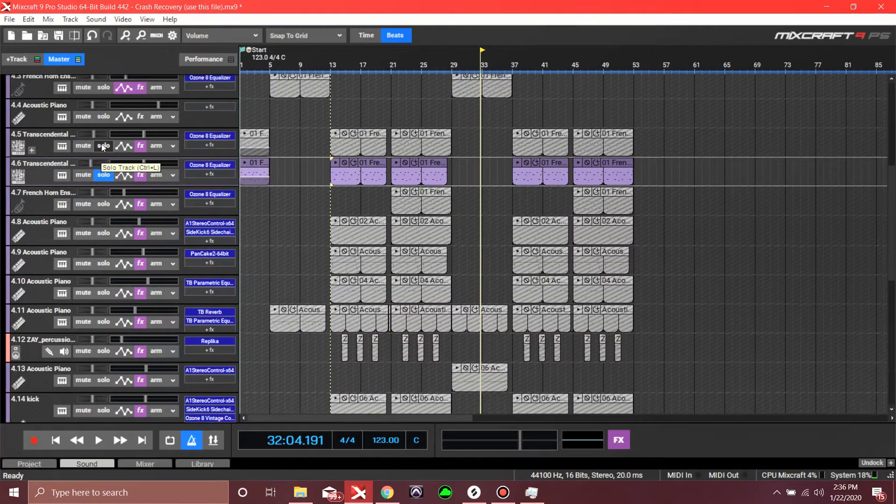
click(103, 145)
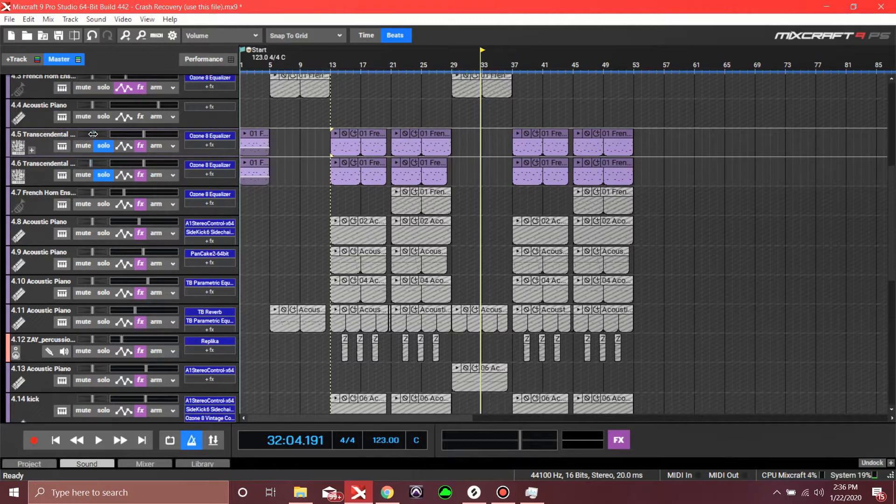
click(330, 61)
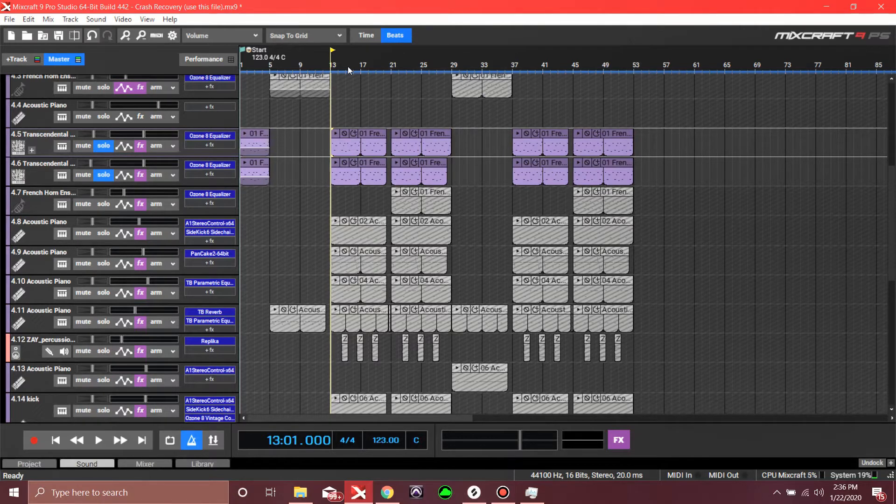
key(space)
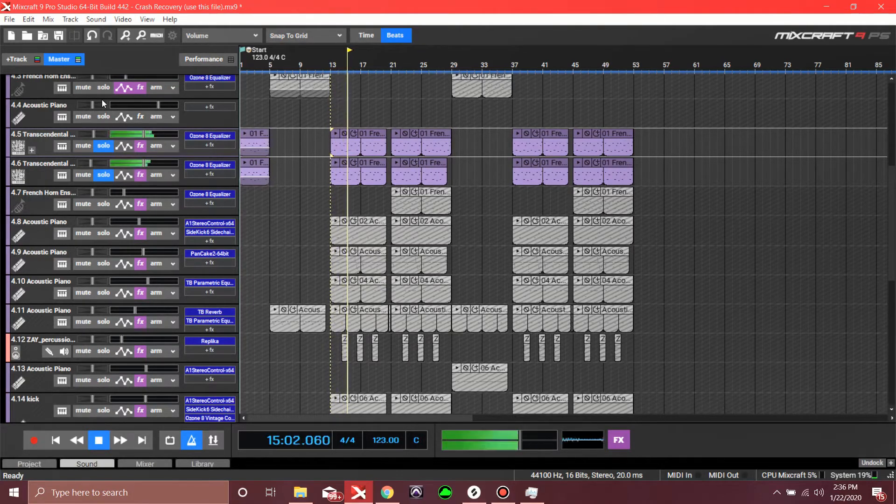
- View the Kontakt instrument loaded on track 4.5, close its window, and stop playback
click(69, 144)
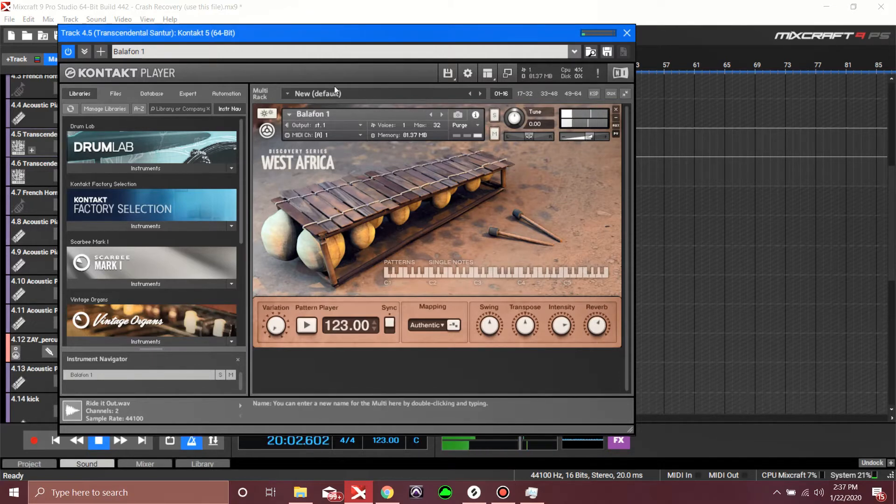
click(627, 32)
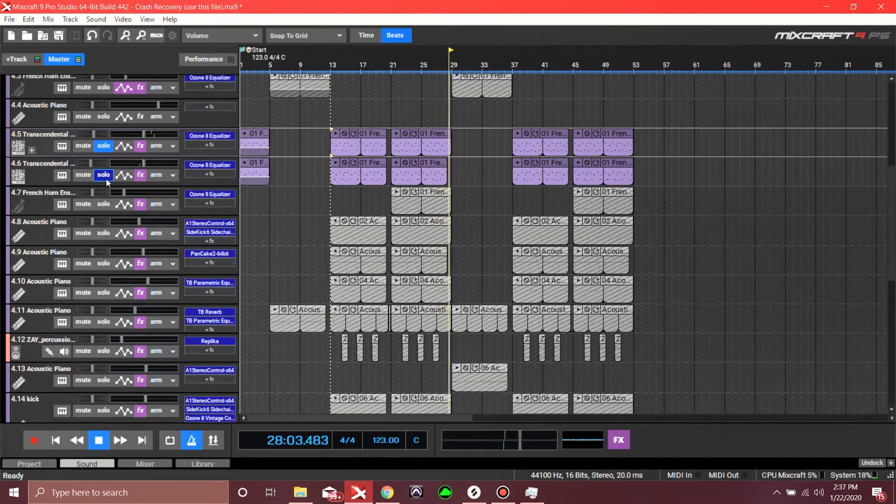
key(space)
- Add track 4.7 French Horn Ensemble to the soloed tracks and play them from measure 21
click(103, 204)
click(383, 70)
key(space)
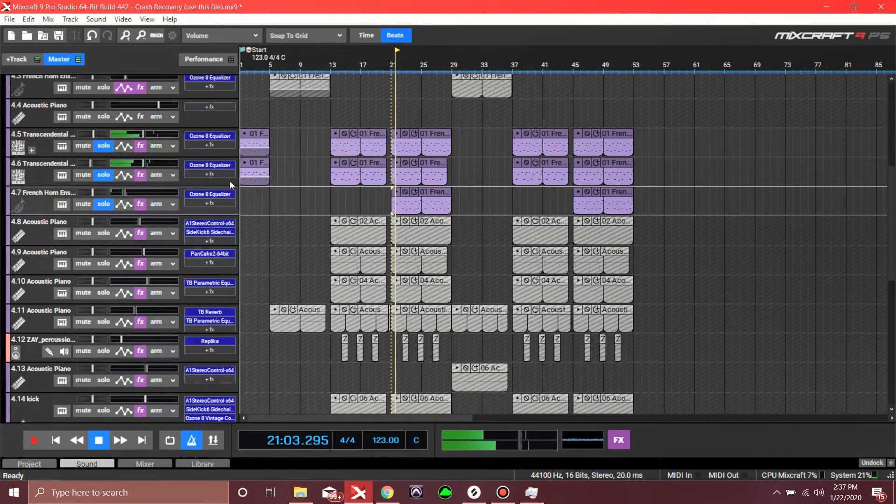
- View the Massive synth patch used on track 4.7 and close its window
click(71, 203)
click(637, 78)
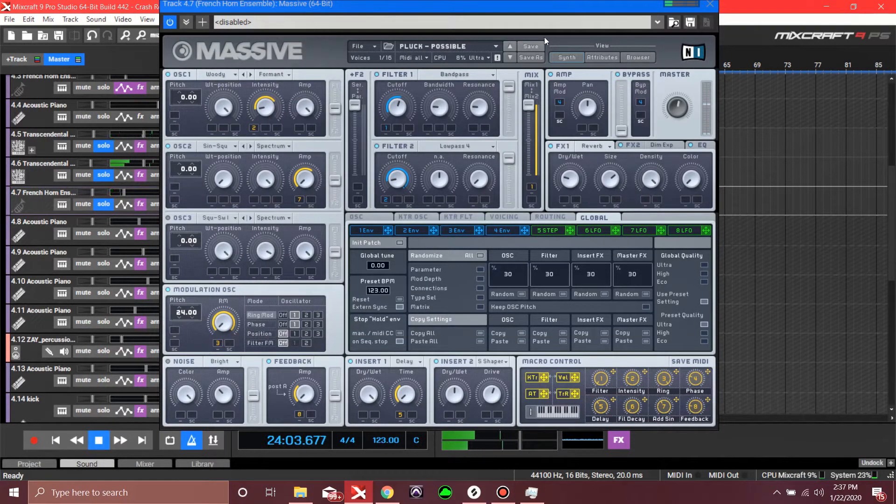
click(708, 6)
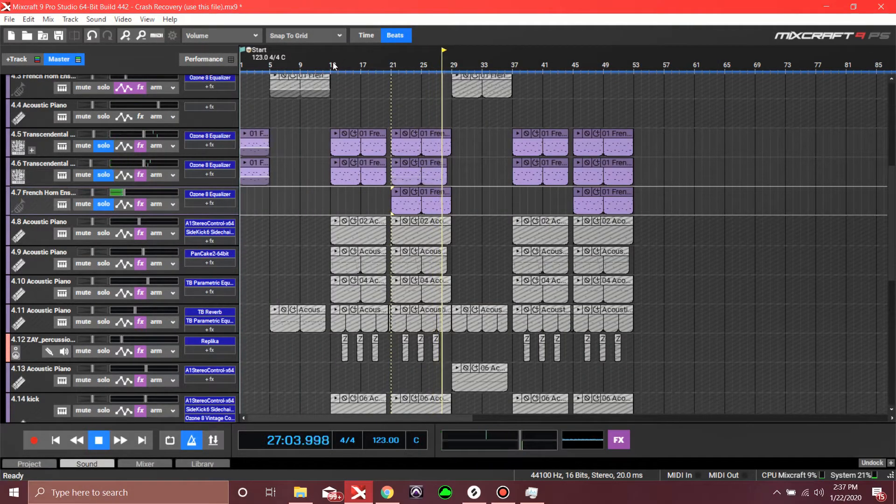
- Play the soloed tracks from measure 13 and highlight the time range from measure 21 to 29
click(343, 77)
drag(343, 74, 450, 78)
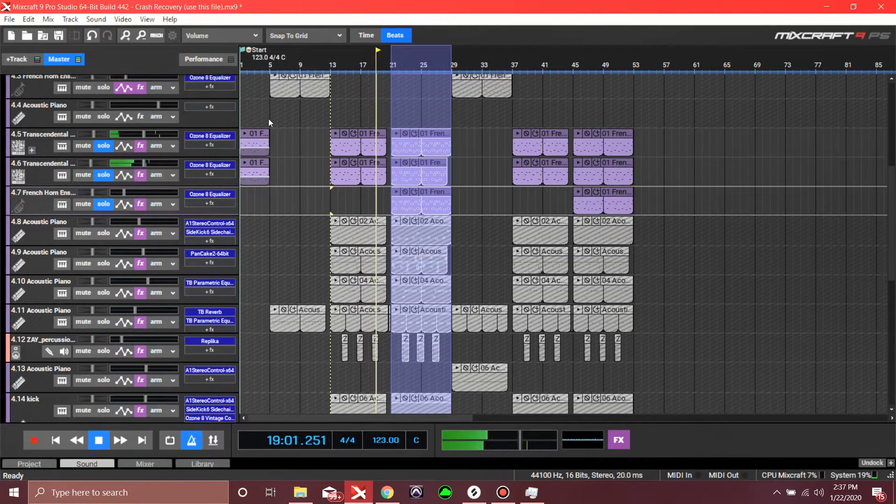
- Add track 4.8 to the soloed tracks and play them from measure 13, discarding the new marker
click(102, 233)
key(space)
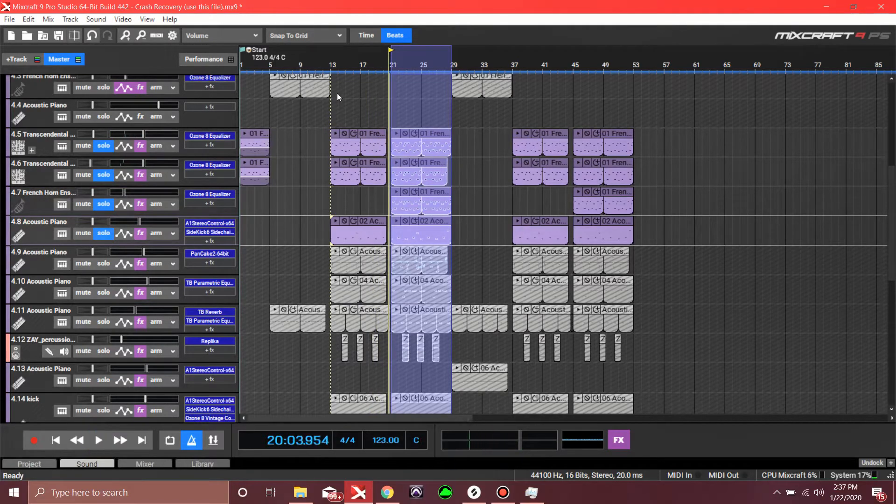
click(326, 71)
click(328, 56)
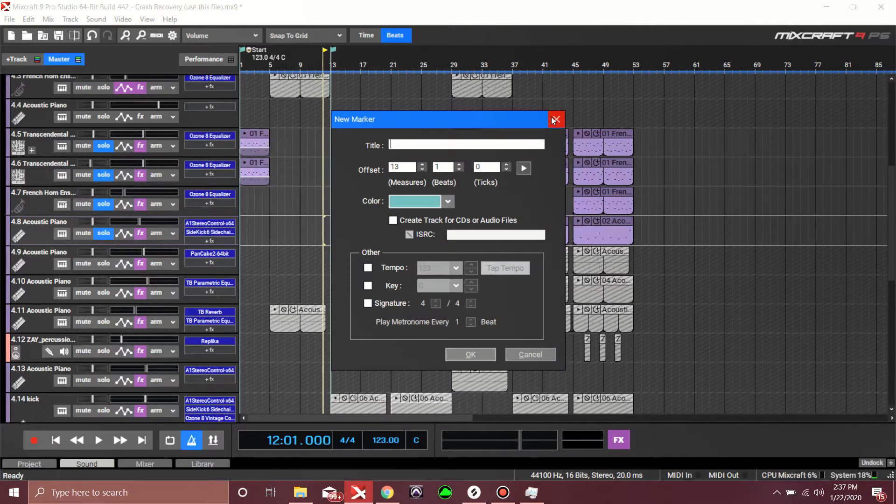
click(554, 120)
click(335, 57)
key(space)
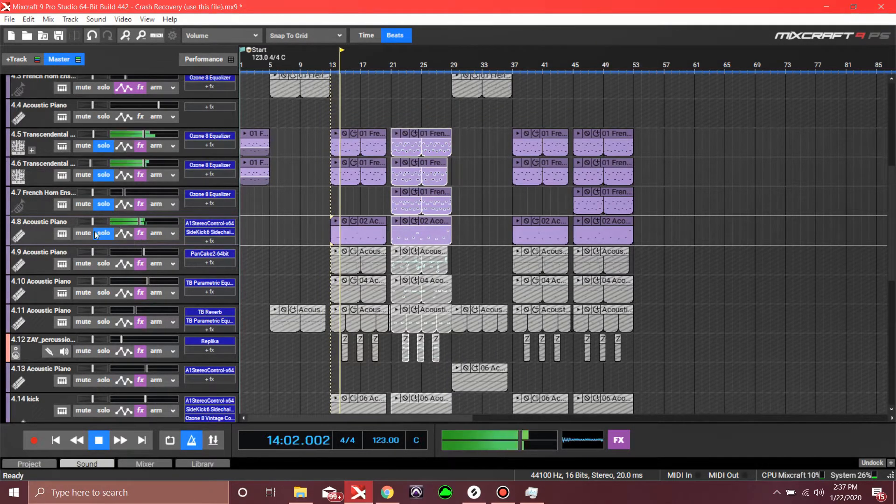
- View the Impulse synth with its preset list and the A1StereoControl effect on track 4.8, closing both windows
click(62, 233)
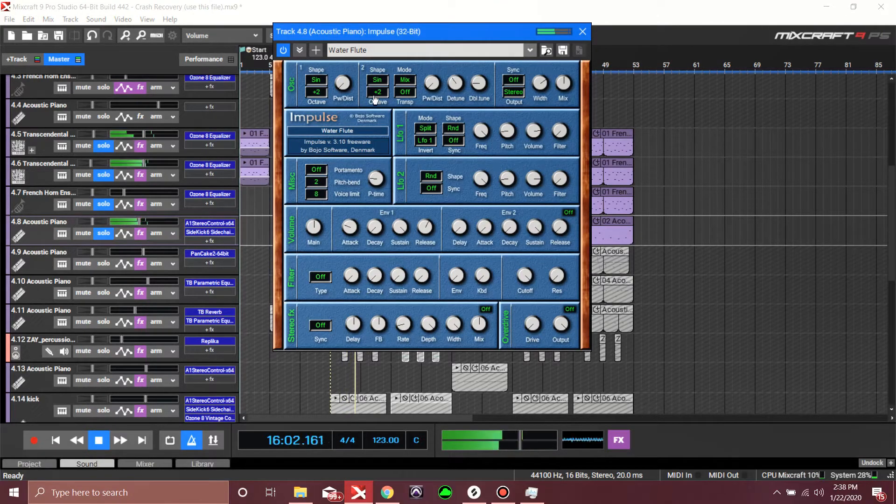
click(365, 55)
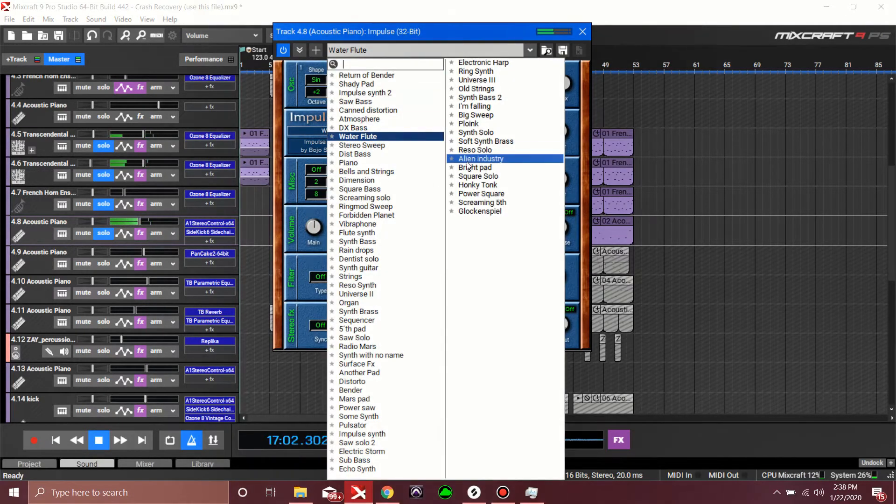
click(580, 31)
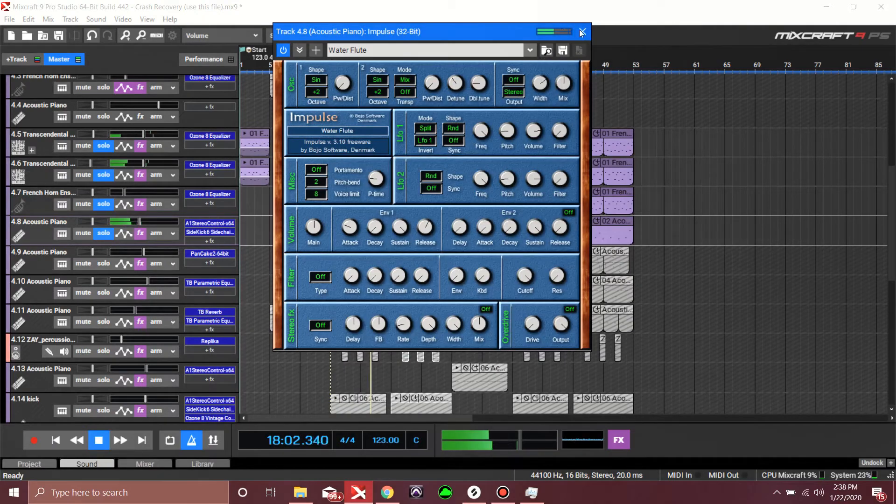
click(582, 32)
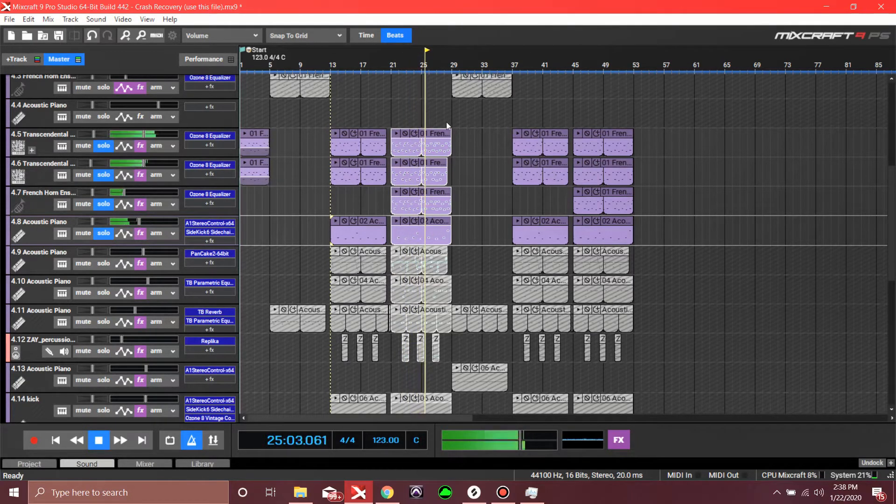
click(209, 223)
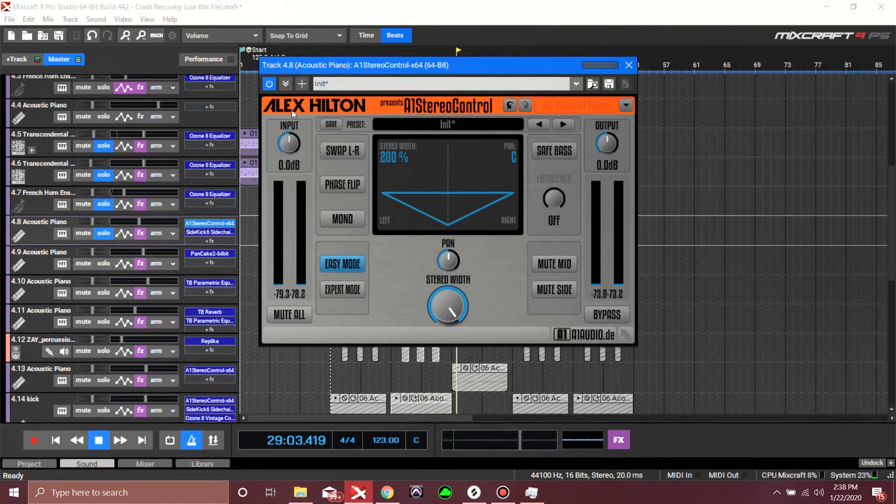
click(628, 64)
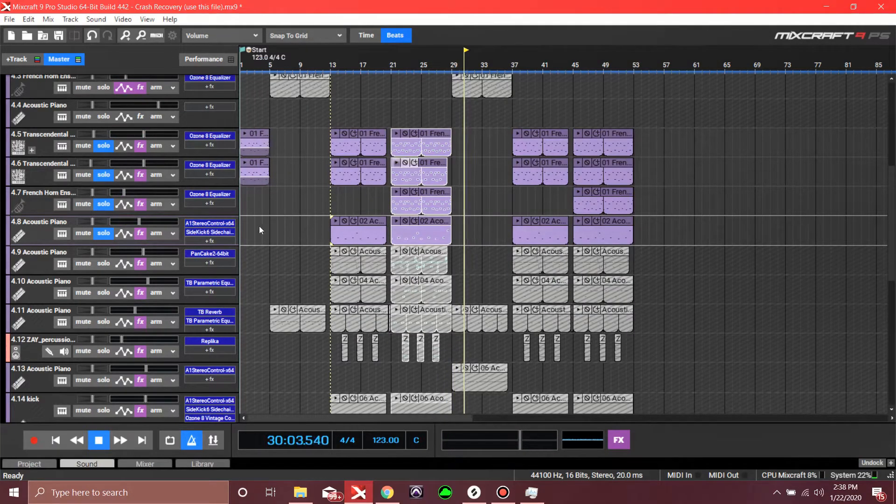
- Turn off solo on tracks 4.8, 4.7, 4.6 and 4.5, and stop playback with the playhead at measure 13
click(105, 233)
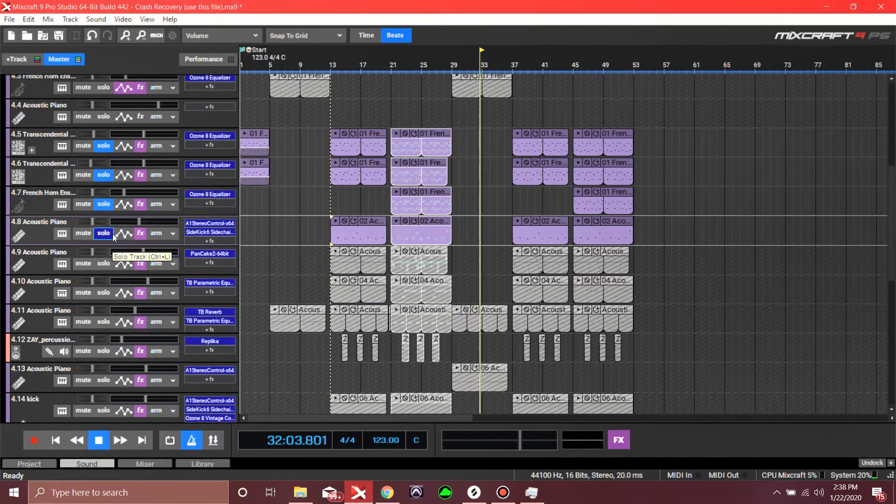
click(112, 235)
click(103, 204)
click(103, 174)
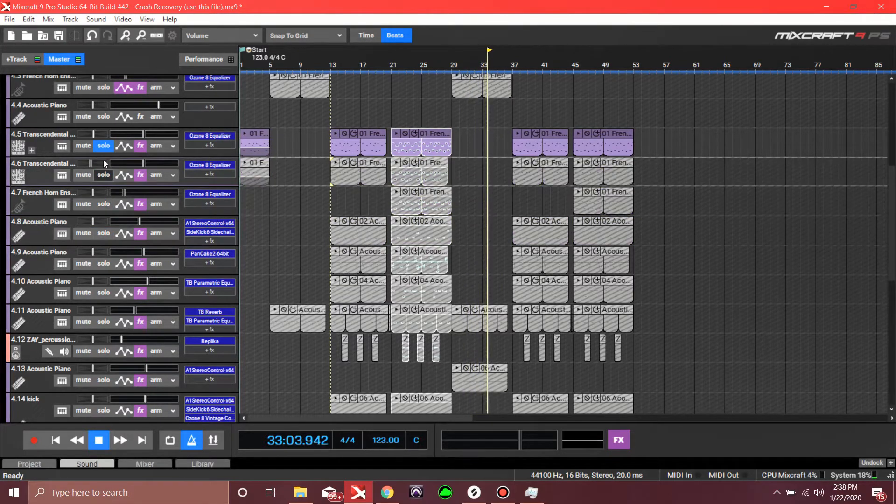
click(103, 146)
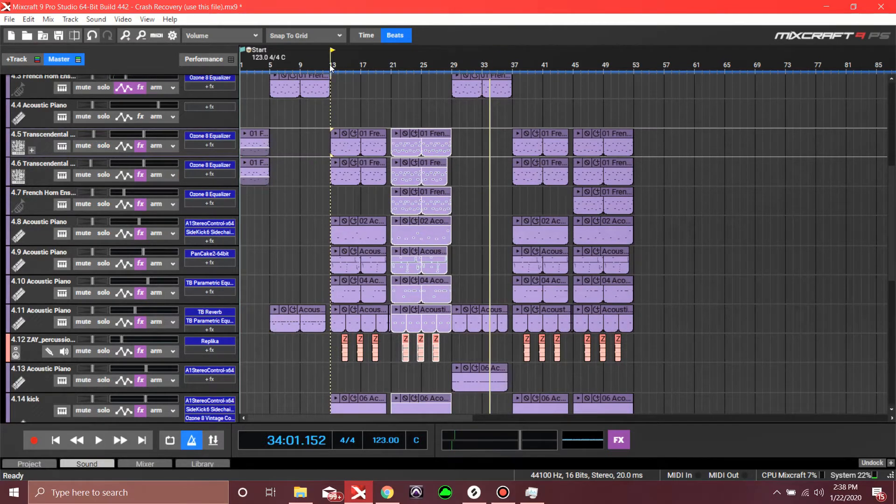
key(space)
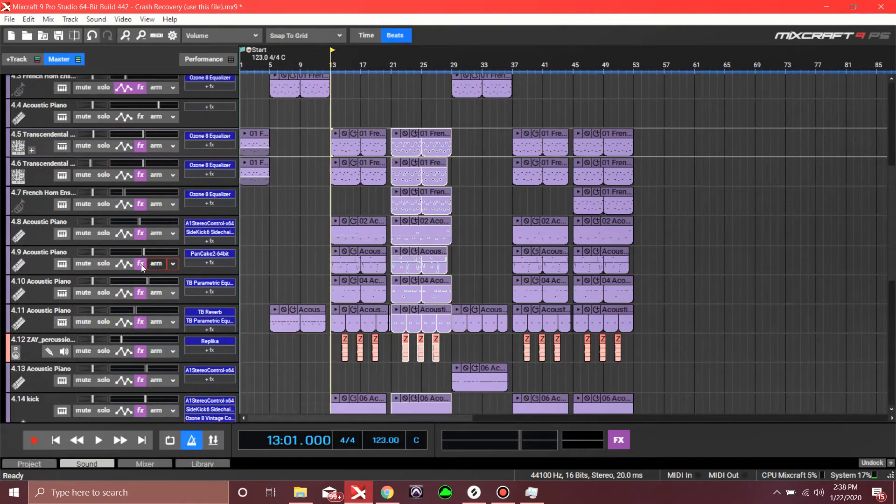
- Solo track 4.9 and show the notes of its clip at measure 13 in the piano roll
click(103, 264)
click(369, 258)
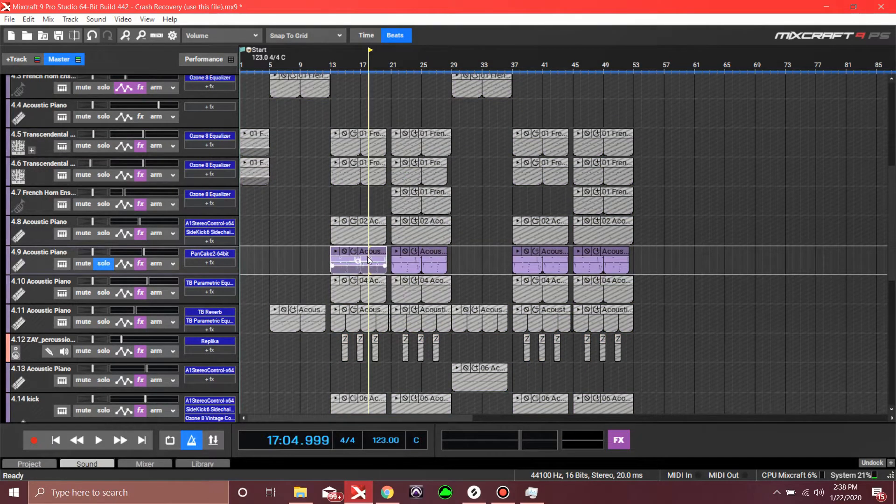
click(97, 463)
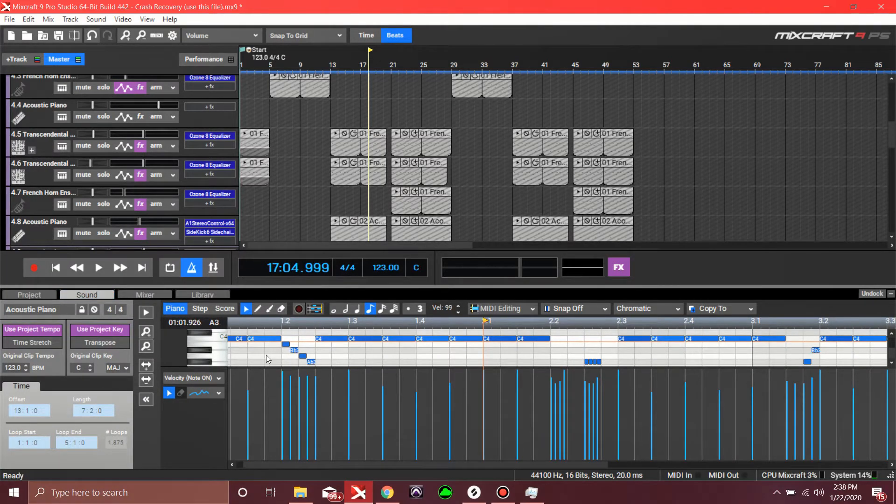
scroll(267, 354, down, 4)
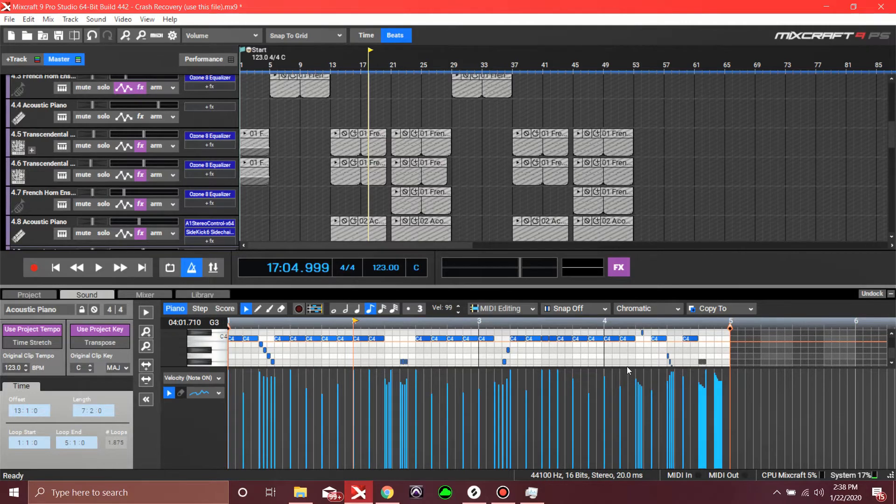
- Enlarge the note area of the piano roll, select the row of C4 notes, and close the editor
drag(626, 366, 622, 441)
scroll(190, 353, up, 2)
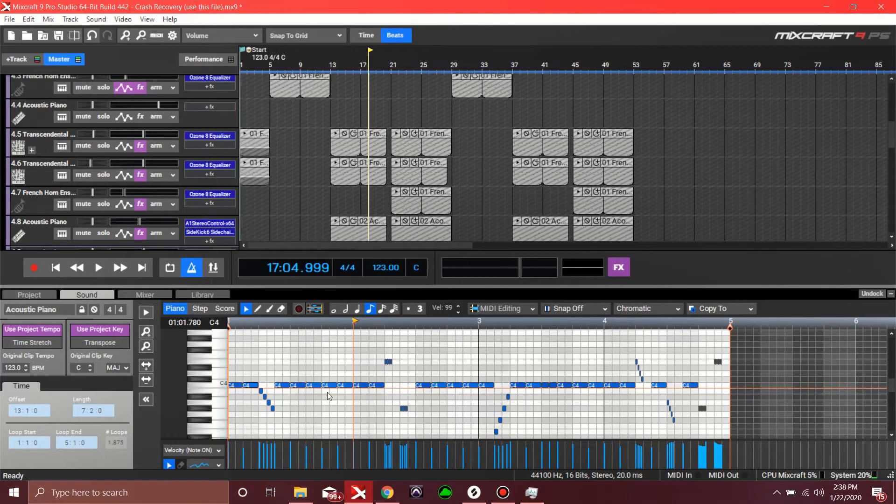
scroll(364, 391, down, 1)
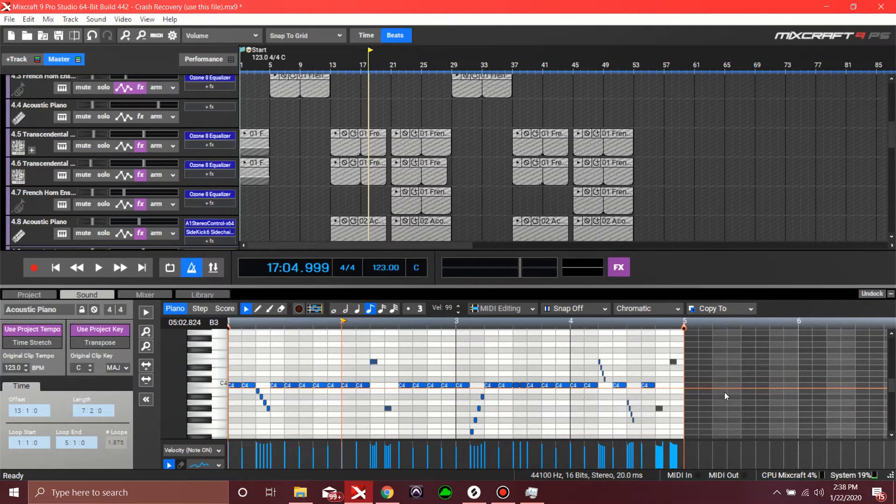
drag(669, 387, 192, 383)
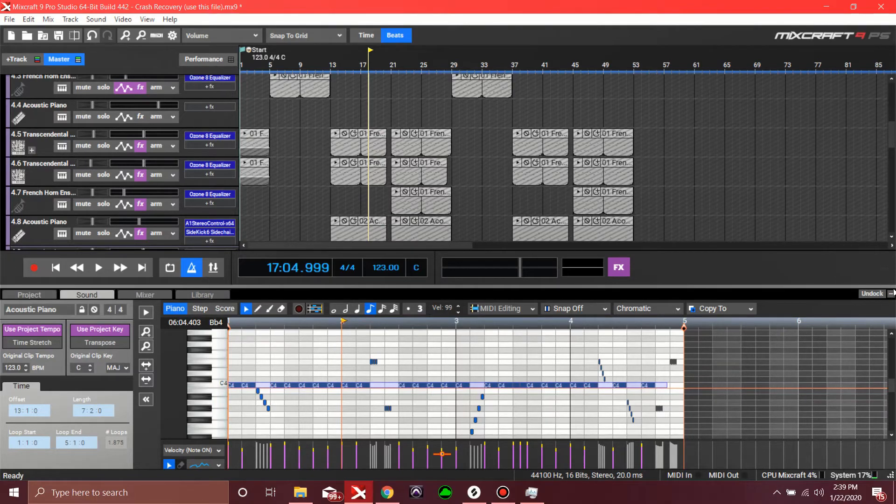
click(890, 294)
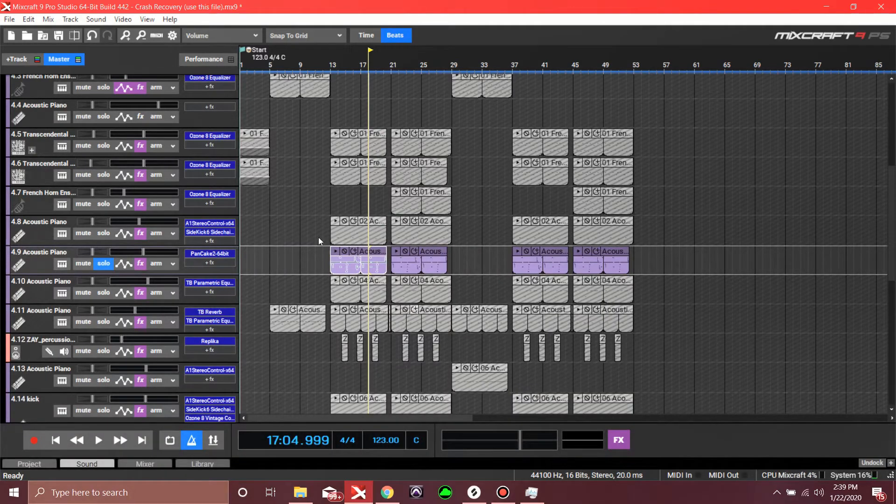
- Solo track 4.11 instead of track 4.9 and start playback
click(110, 321)
click(107, 264)
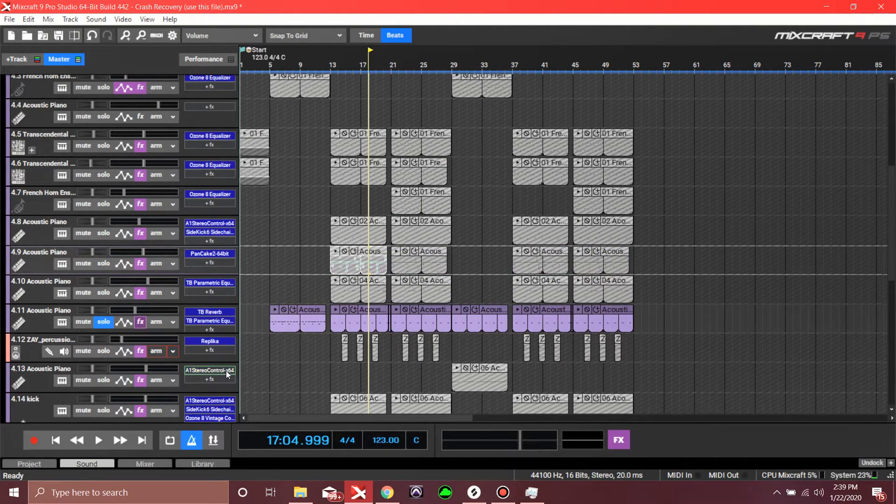
key(space)
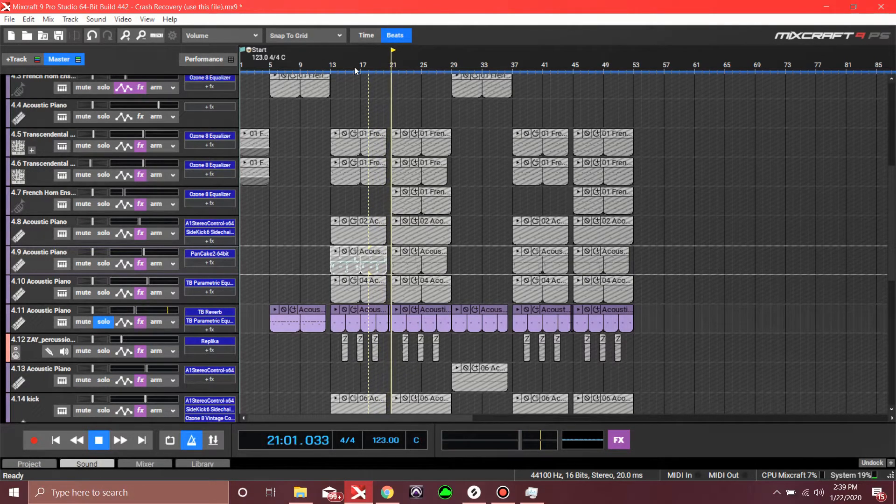
- Set a loop region from measure 13 to 29 and stop playback
drag(332, 65, 449, 78)
right_click(421, 61)
click(466, 153)
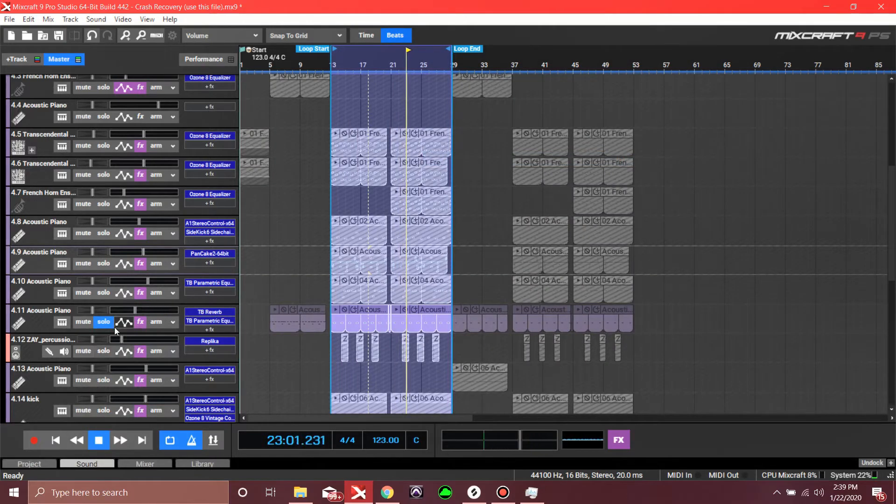
key(space)
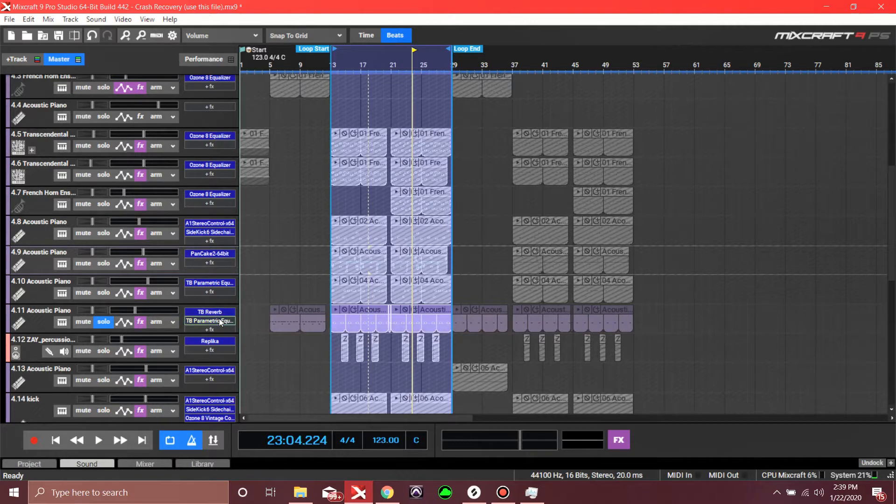
- View the notes of track 4.11's clip at measure 13 in the piano roll and close the editor
click(369, 311)
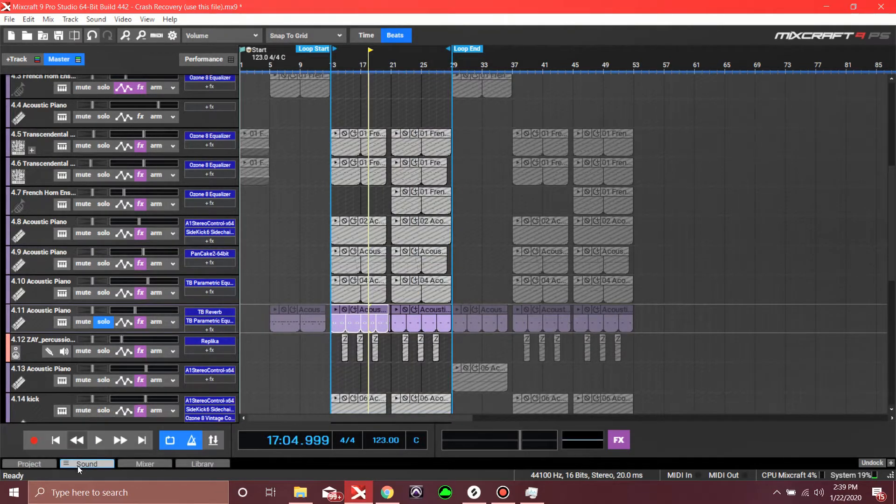
click(86, 463)
scroll(290, 367, down, 2)
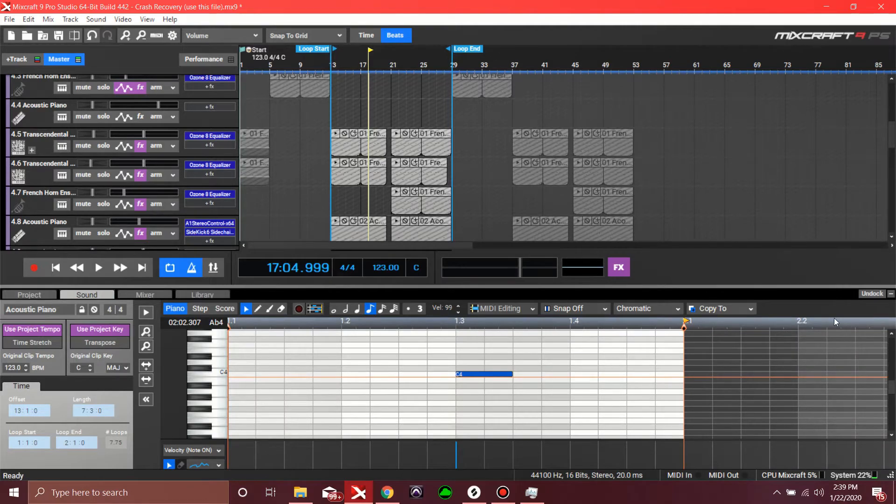
click(890, 293)
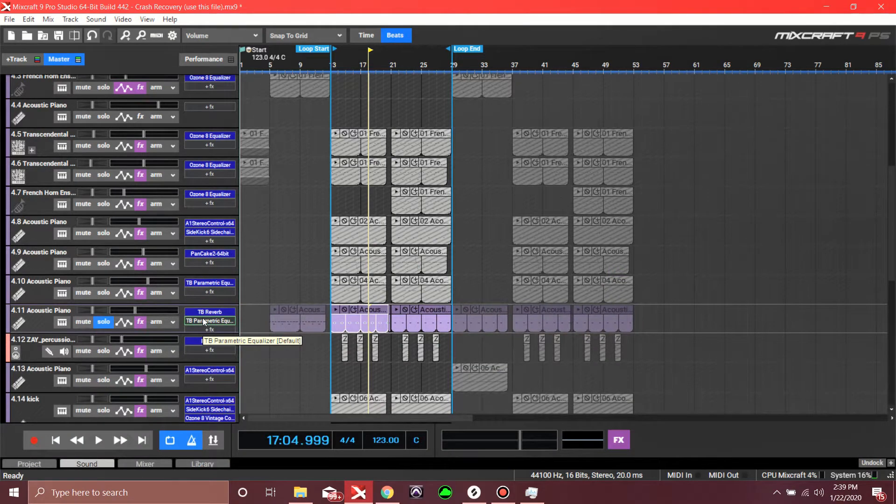
- View the TB Parametric Equalizer settings on track 4.11, close them, and open its TB Reverb settings
click(204, 322)
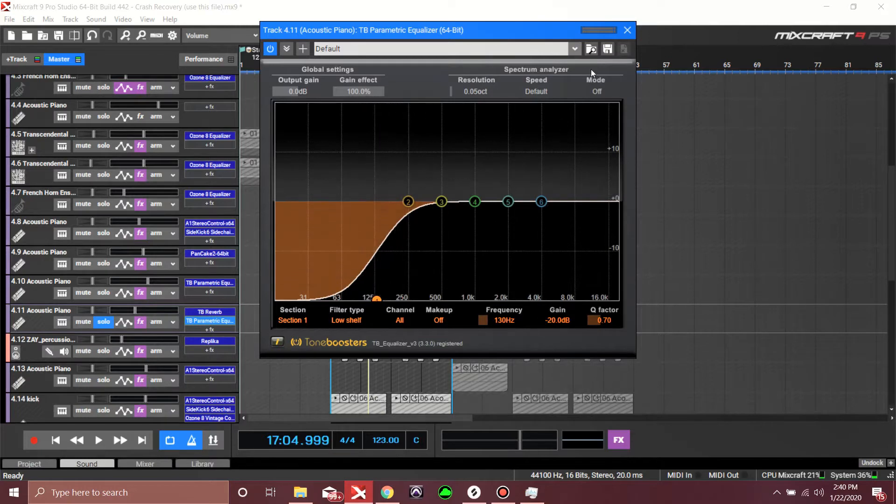
click(625, 30)
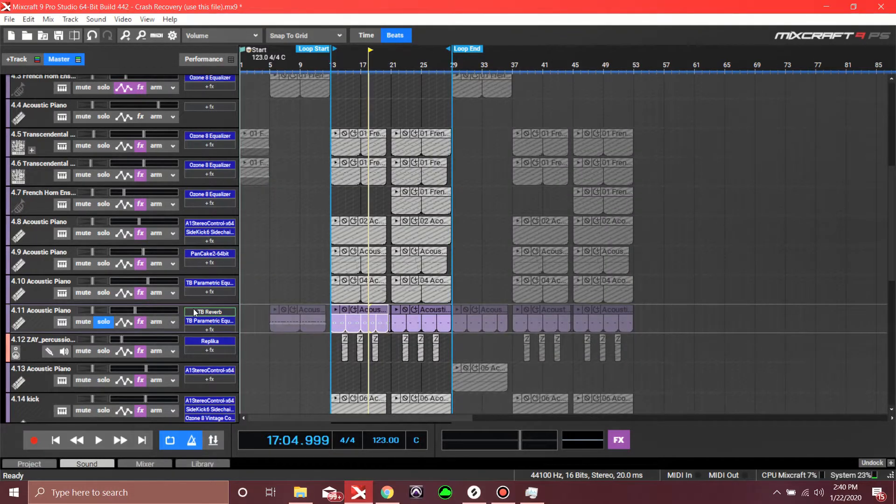
click(210, 312)
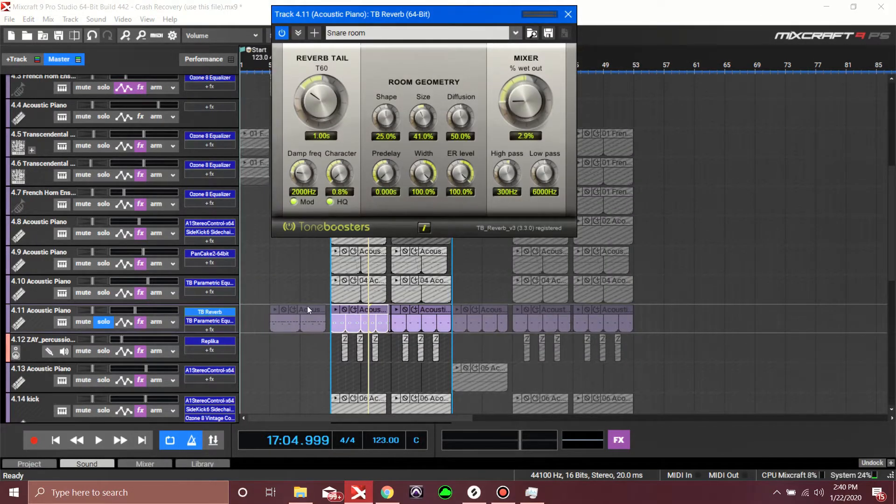
- Rewind the project to the beginning, start playback, and add track 4.9 to the soloed tracks
click(61, 439)
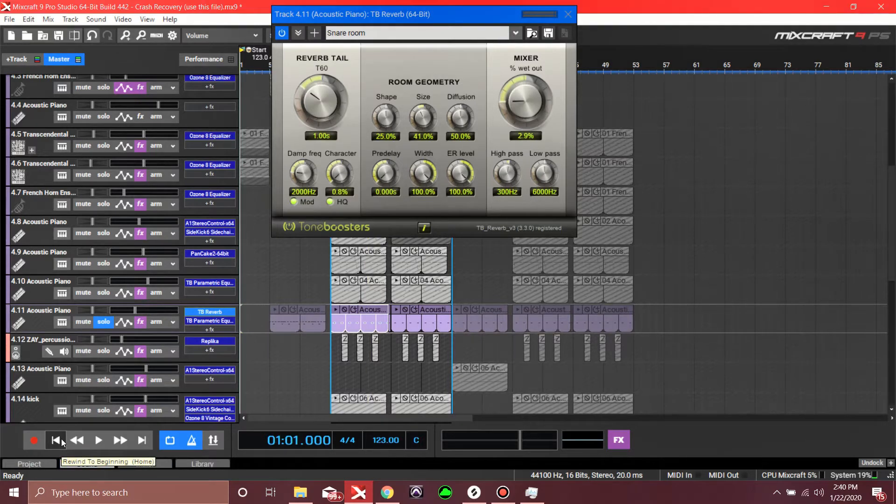
key(space)
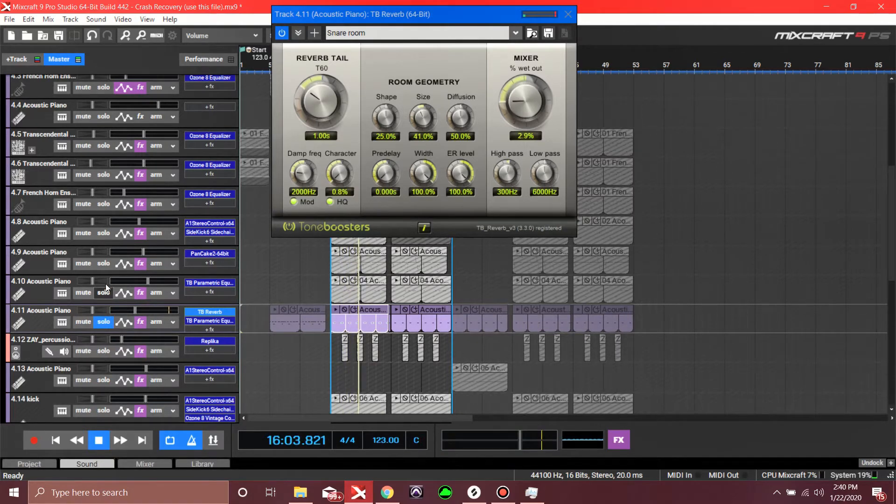
click(104, 264)
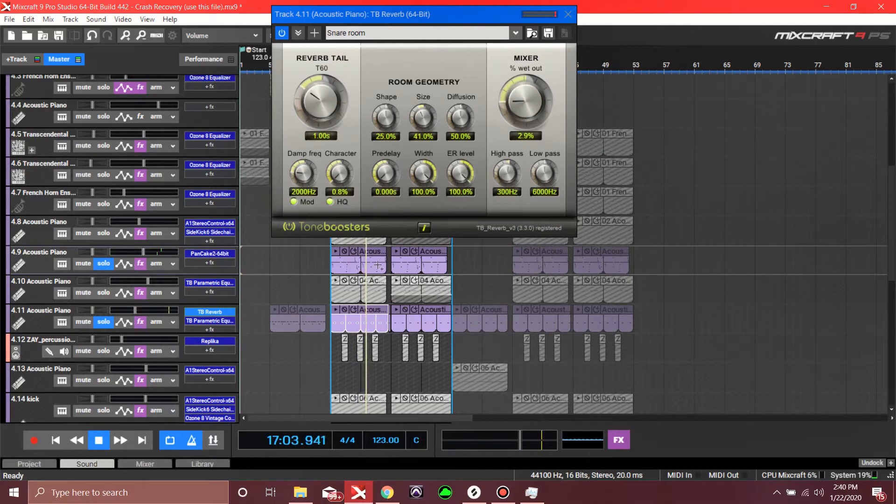
- Close the TB Reverb window, stop playback, and open track 4.9's clip at measure 13 in the piano roll
click(372, 250)
click(567, 15)
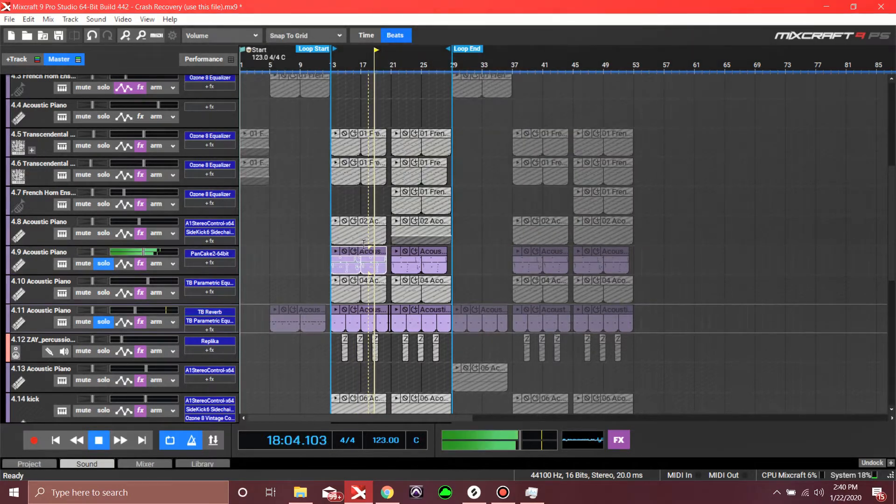
key(space)
double_click(377, 256)
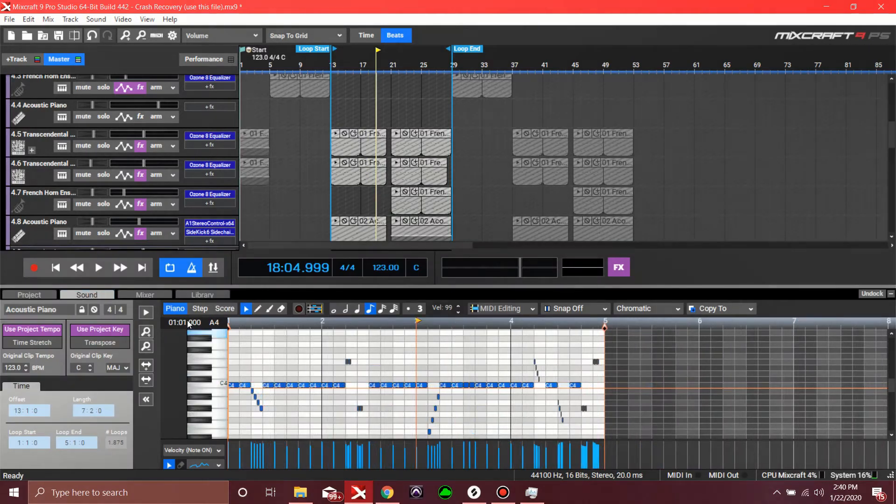
- Play the project from the beginning with track 4.9's clip open in the piano roll, and stop to inspect its notes
scroll(365, 233, down, 2)
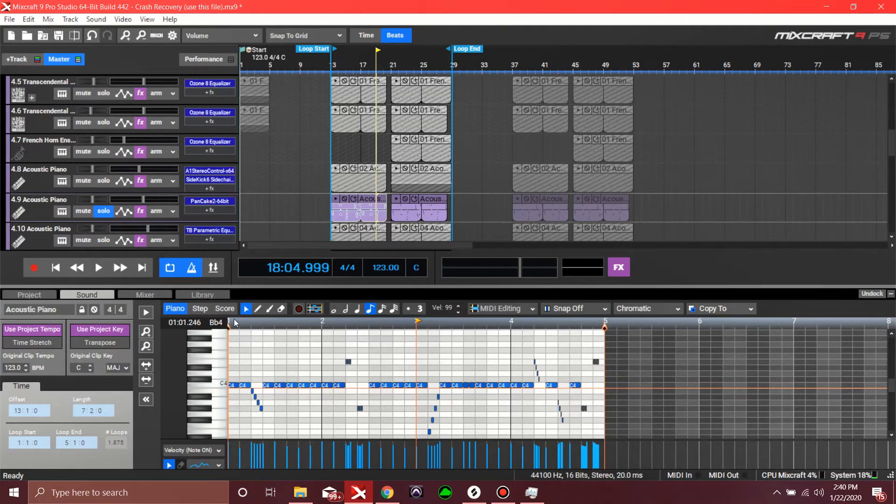
click(56, 268)
key(space)
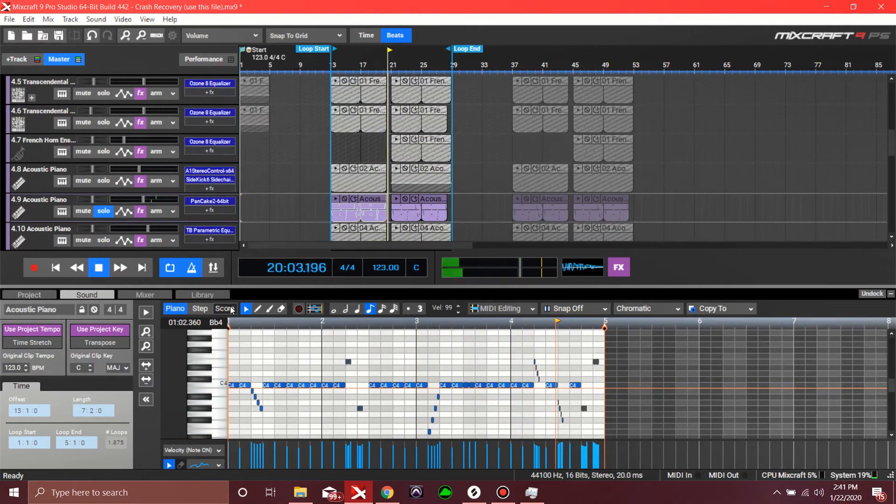
key(space)
scroll(259, 374, up, 3)
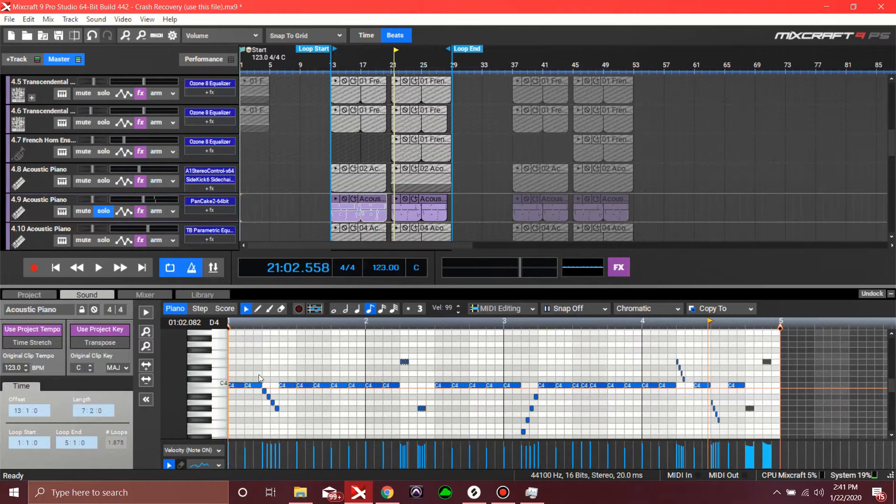
scroll(316, 371, up, 2)
scroll(316, 362, down, 2)
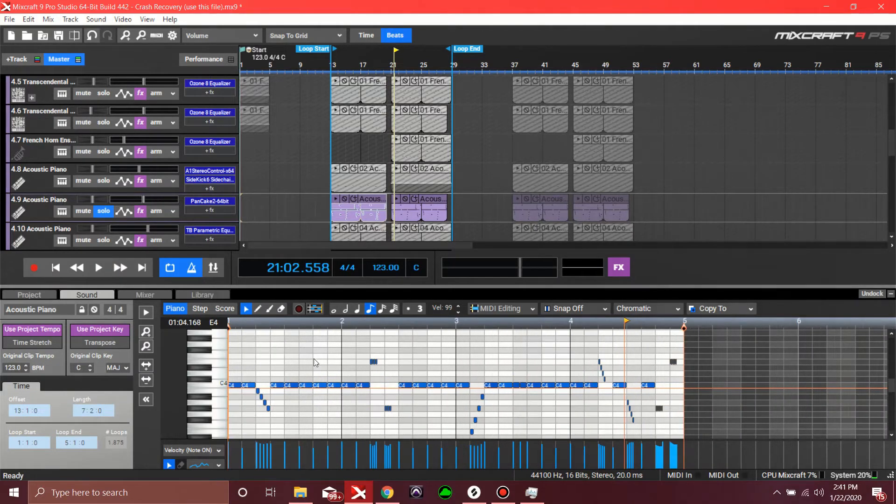
- Play track 4.9's note pattern from the opening of its measure 13 clip and stop playback after listening
click(258, 333)
scroll(258, 333, up, 5)
click(307, 341)
key(space)
key(space)
click(273, 331)
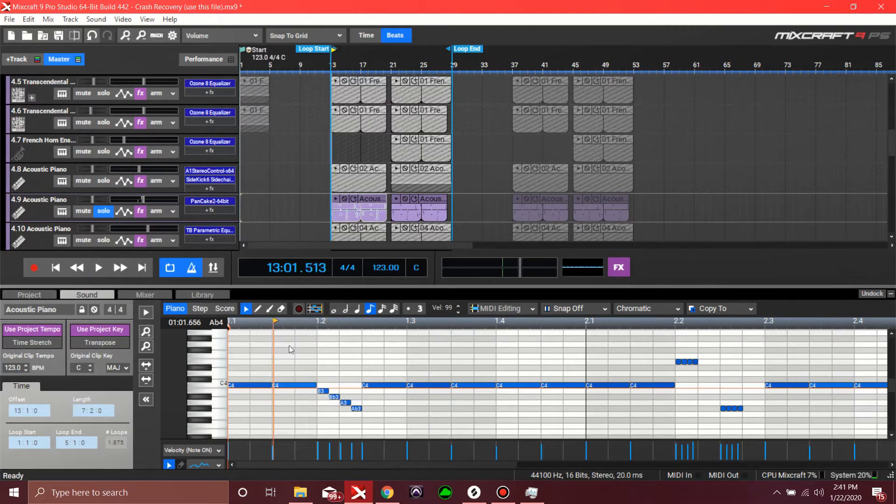
key(space)
scroll(369, 371, down, 2)
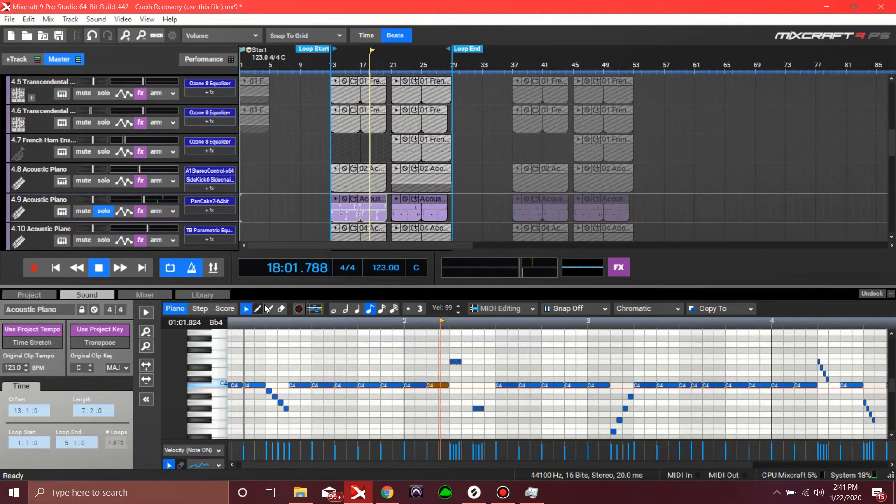
scroll(553, 395, down, 5)
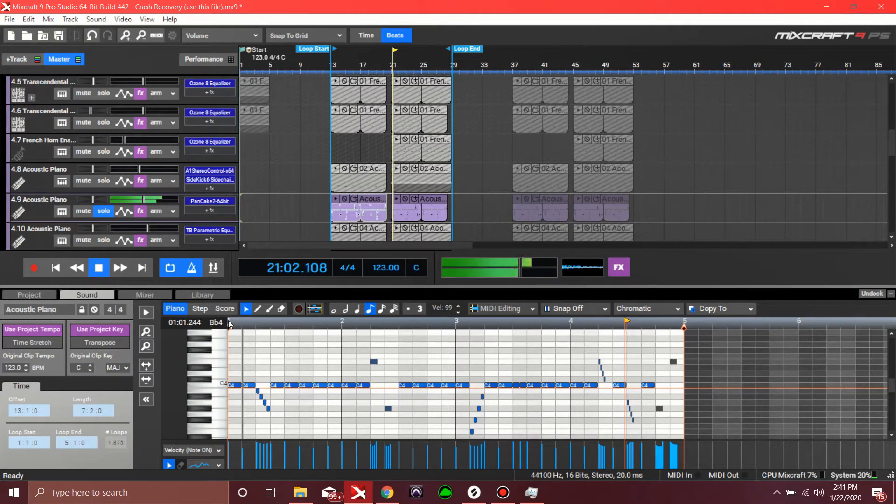
key(space)
- Draw two F4 test notes above the C4 row in the clip's first measure with the Pencil tool
scroll(284, 348, down, 2)
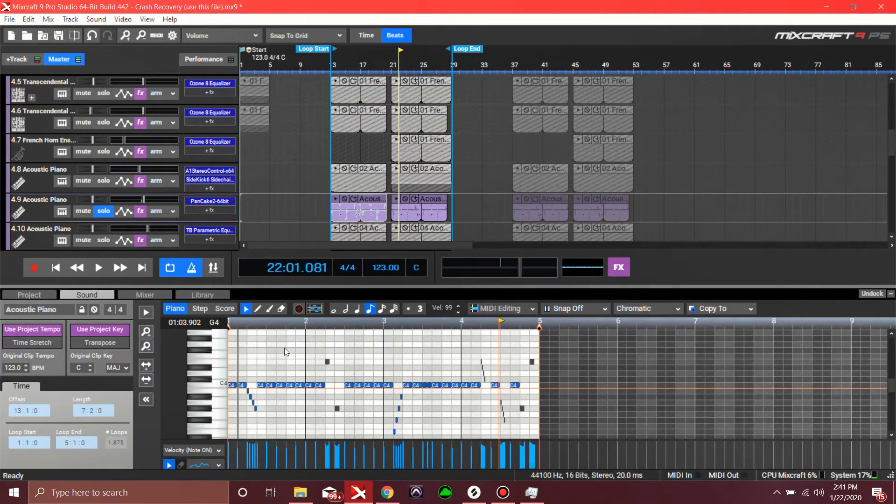
scroll(284, 348, down, 2)
click(235, 349)
scroll(266, 350, up, 6)
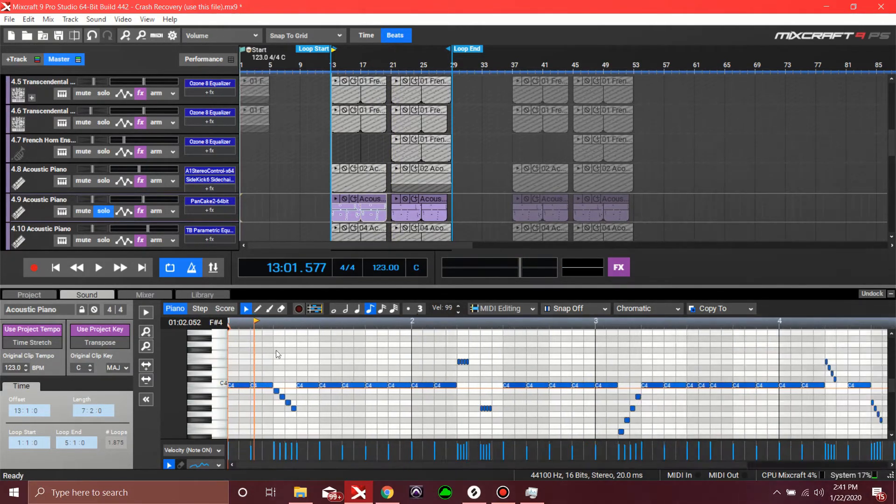
scroll(276, 352, up, 2)
click(297, 356)
click(356, 357)
- Set the piano roll snapping to Grid
click(561, 308)
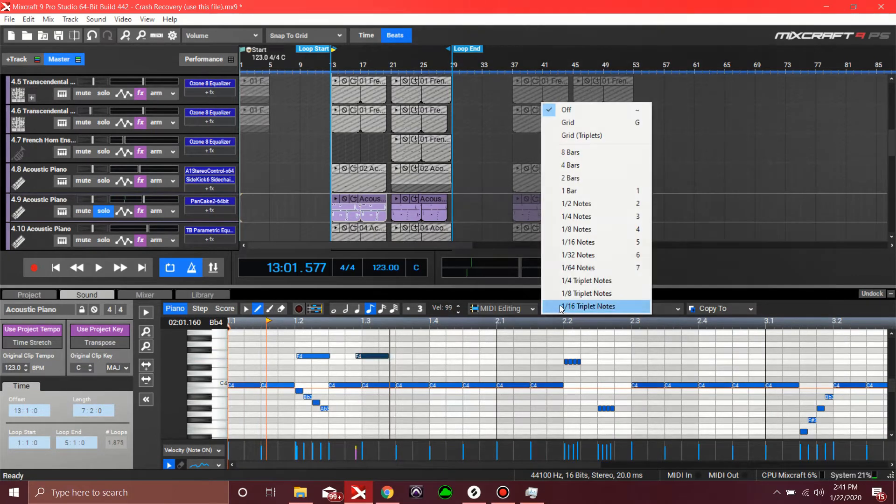
click(567, 122)
- Draw several grid-snapped test notes above the C4 row in the clip's first measure, and delete them all
drag(381, 356, 380, 350)
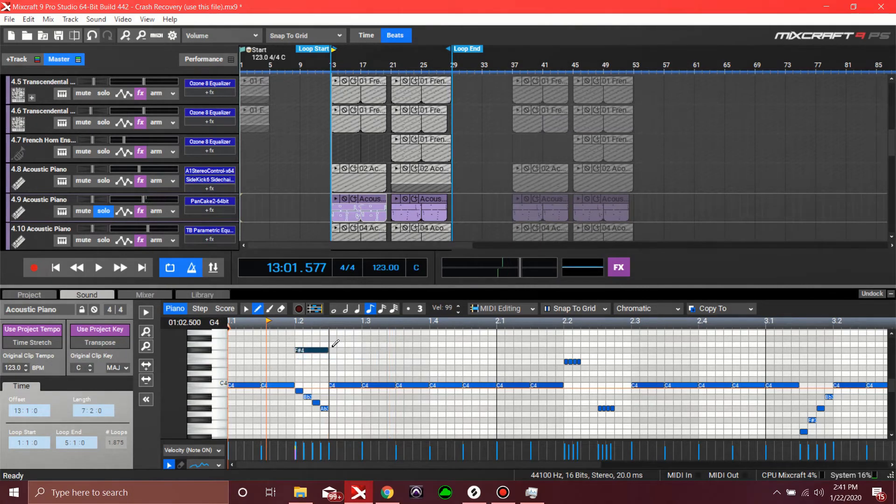
click(331, 343)
click(372, 350)
click(423, 338)
click(440, 350)
click(474, 344)
click(244, 309)
mouse_move(269, 330)
mouse_down()
mouse_move(559, 349)
mouse_move(481, 356)
mouse_up()
key(Delete)
scroll(320, 351, up, 3)
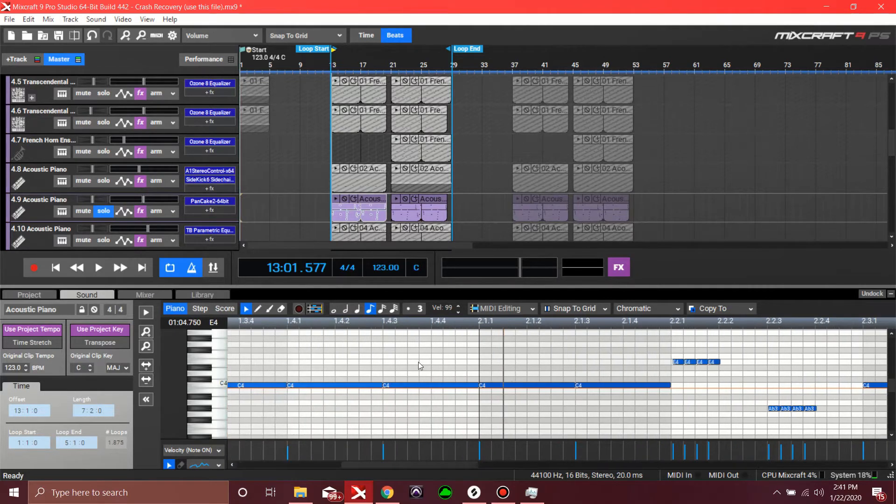
scroll(421, 357, up, 3)
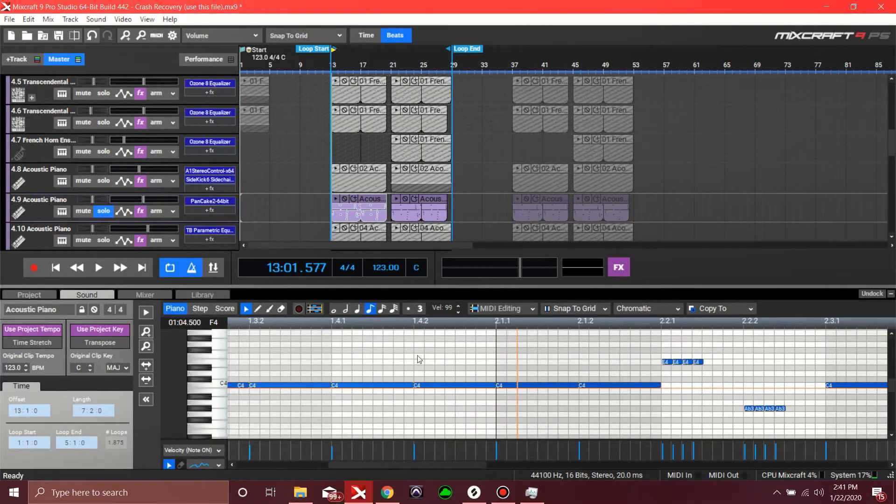
scroll(419, 359, down, 6)
scroll(420, 356, up, 8)
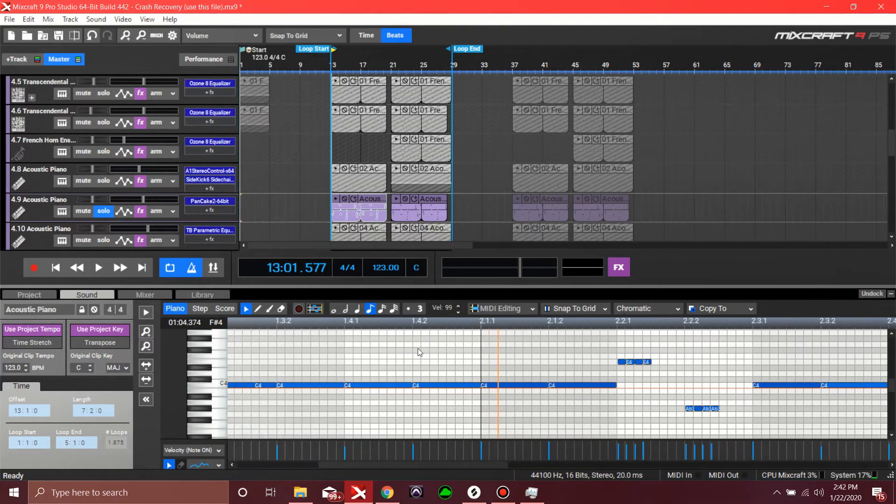
scroll(424, 370, up, 2)
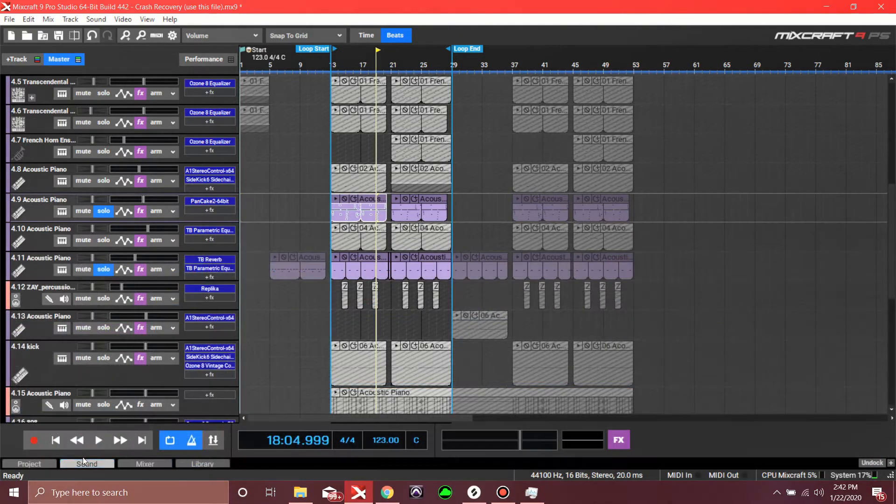
- Reopen the sound editor for track 4.9's clip and enlarge the velocity lane to examine the note velocities
click(111, 464)
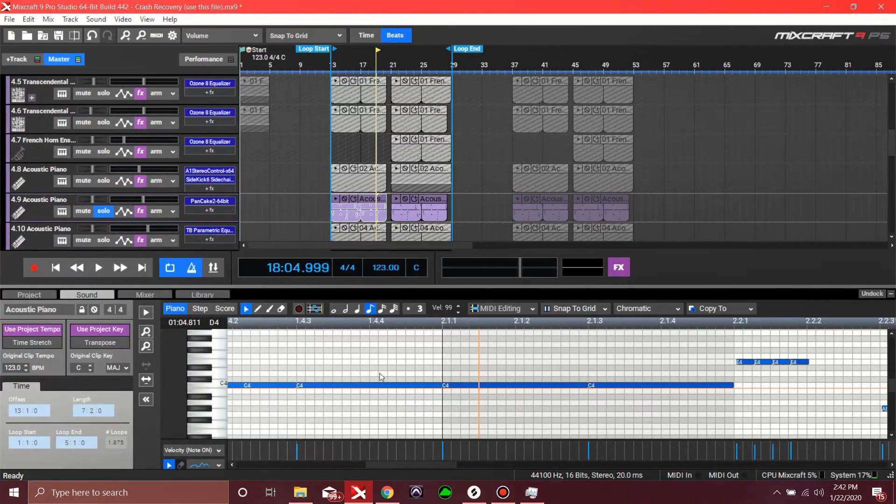
scroll(326, 358, down, 5)
scroll(198, 351, down, 2)
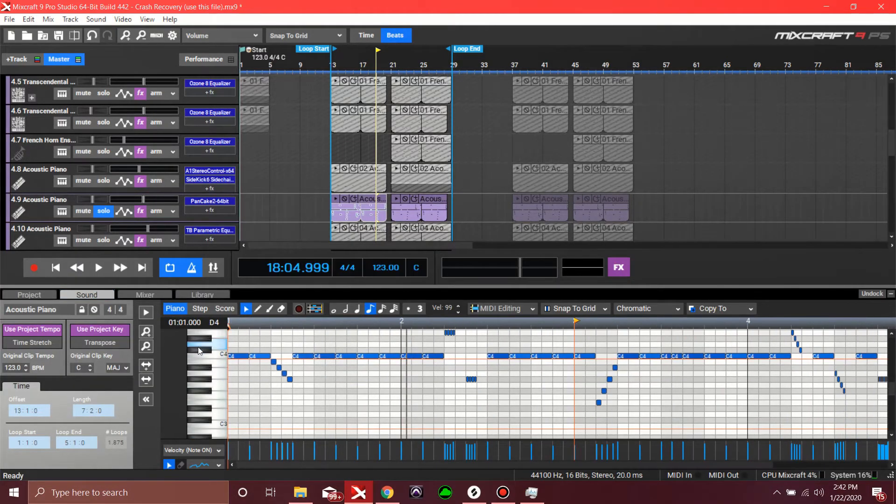
drag(304, 438, 310, 371)
scroll(195, 167, down, 1)
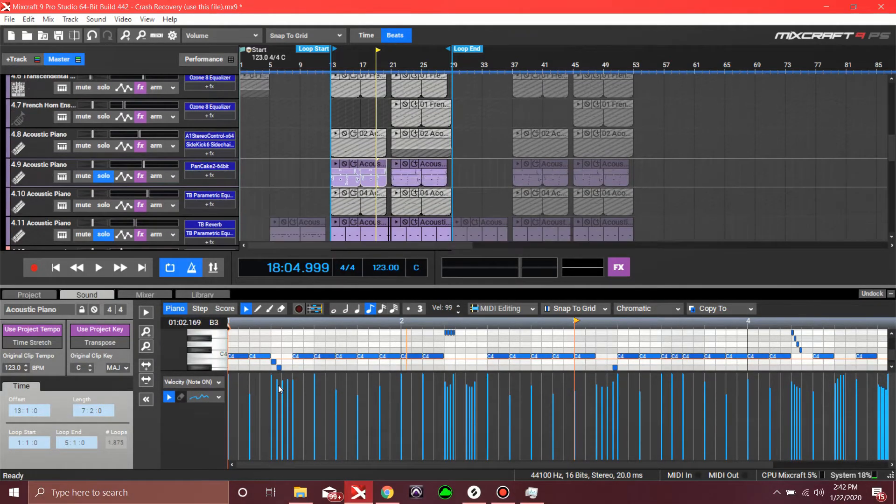
scroll(247, 387, down, 1)
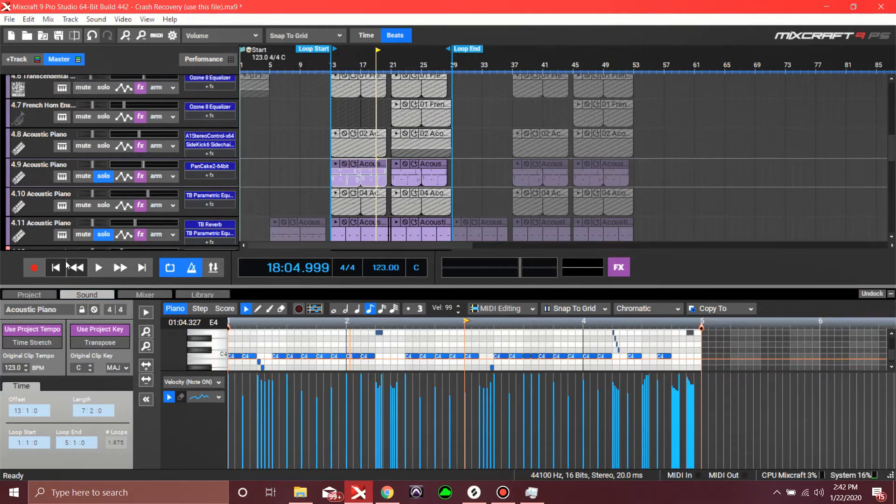
- Play the project from the beginning and set every note velocity in the duplicate track 4.9's clip to 127
click(56, 267)
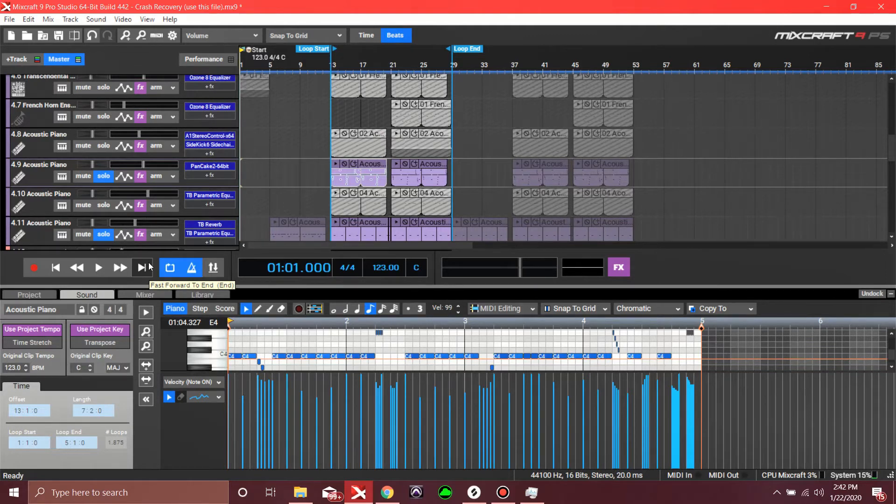
key(space)
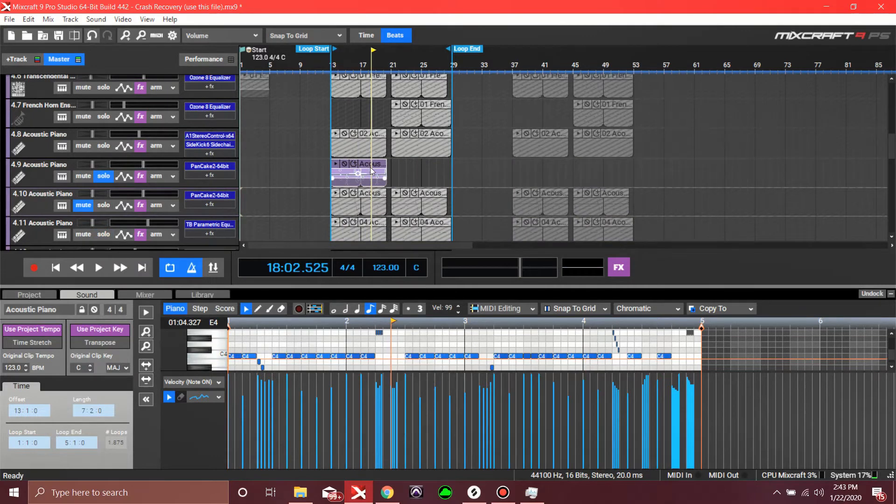
click(370, 169)
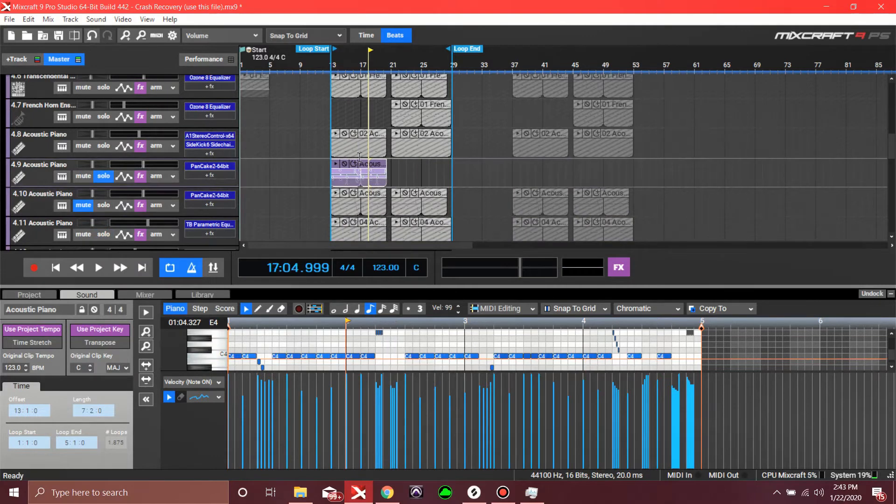
mouse_move(693, 365)
mouse_down()
mouse_move(94, 246)
mouse_move(756, 423)
mouse_move(659, 419)
mouse_move(280, 373)
mouse_move(279, 338)
mouse_up()
mouse_move(720, 378)
mouse_down()
mouse_move(228, 420)
mouse_move(297, 190)
mouse_up()
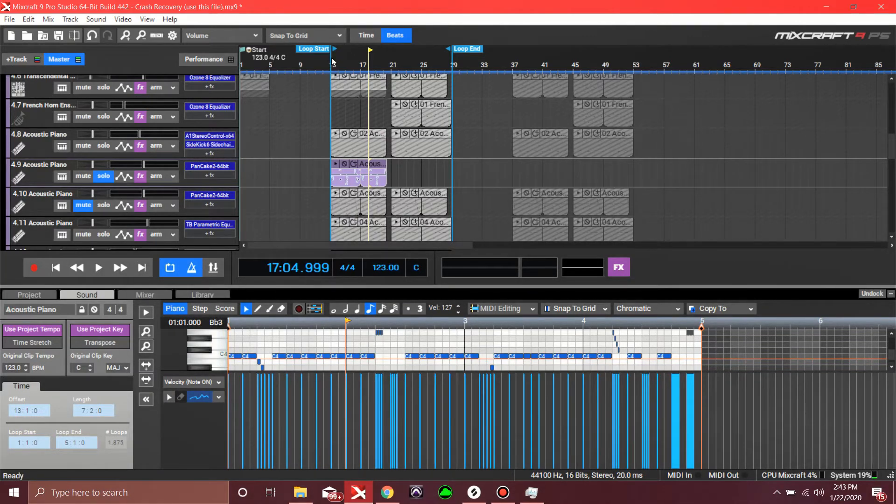
- Play the clip with uniform 127 velocities, mute track 4.9, and move the solo to track 4.10 for comparison
key(space)
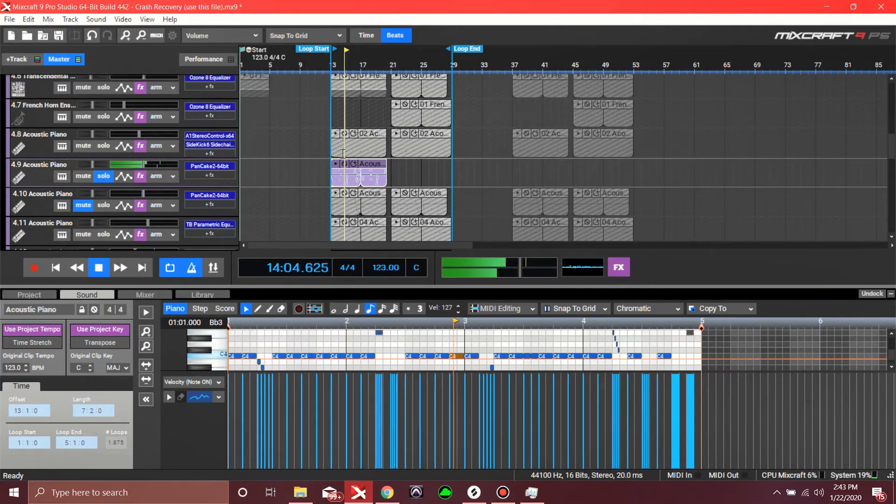
click(103, 176)
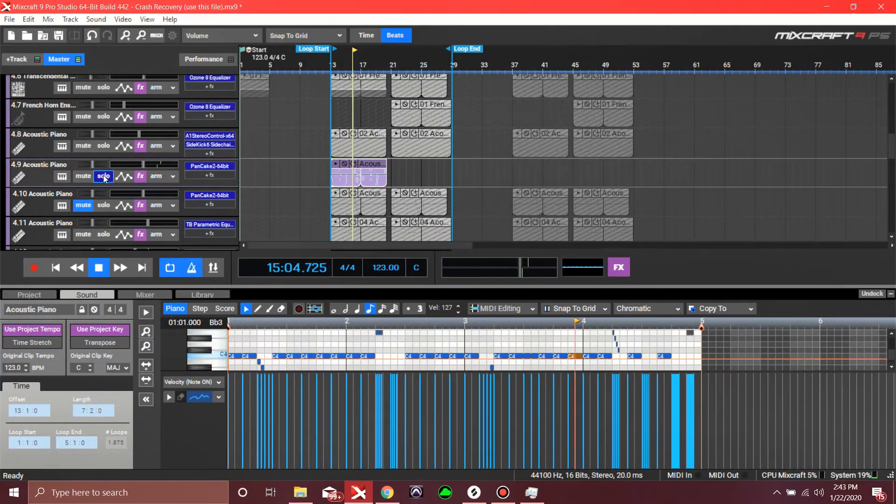
click(89, 176)
click(103, 205)
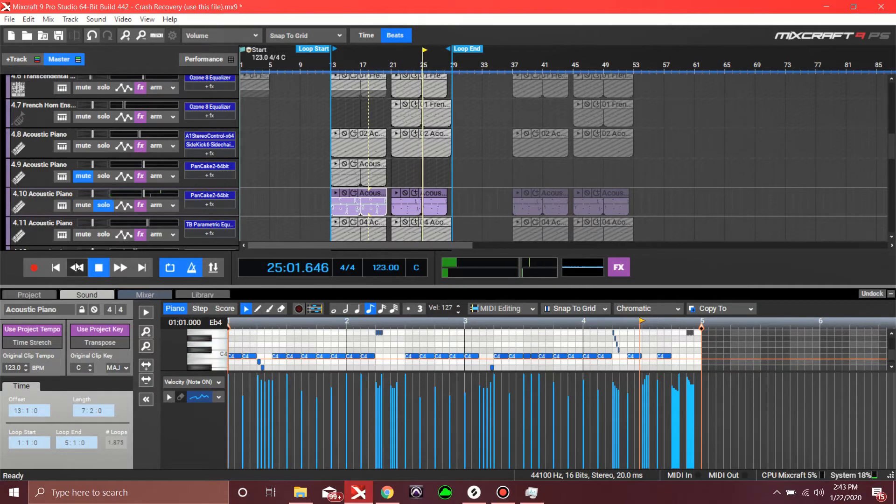
- Move the solo back to track 4.9, play it from measure 13, and view its clip's velocities
click(103, 204)
click(104, 176)
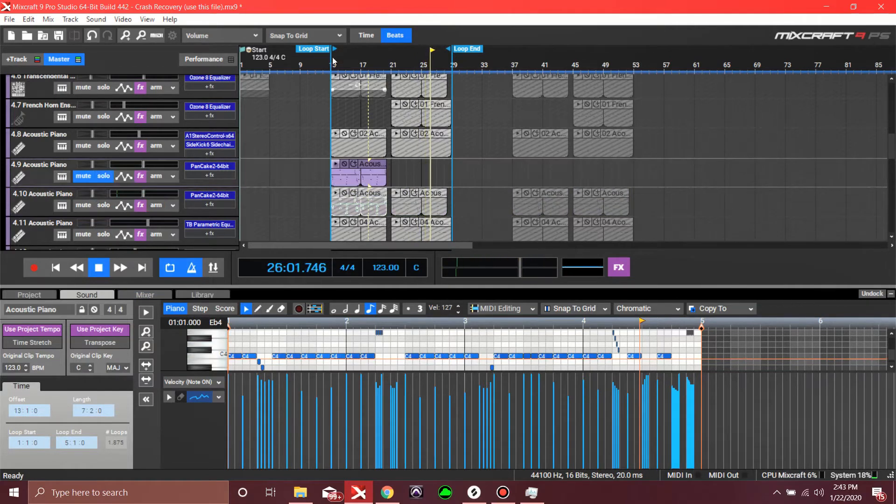
click(327, 36)
click(334, 62)
click(334, 62)
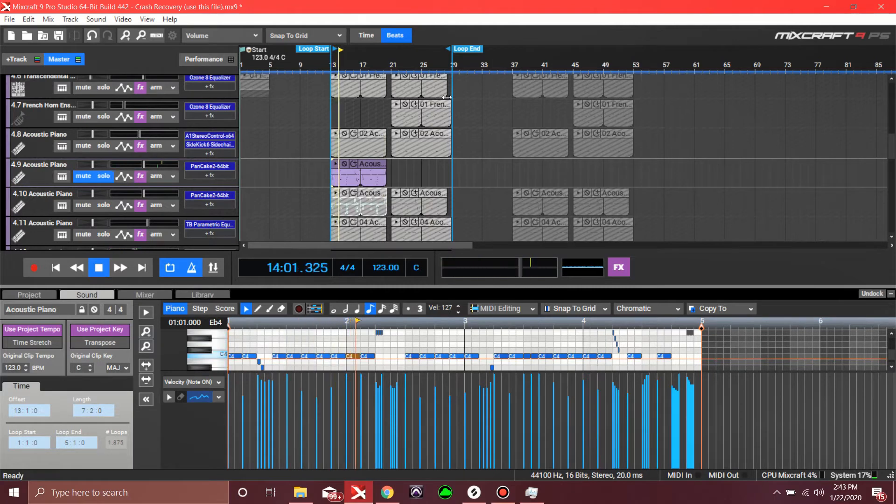
click(377, 167)
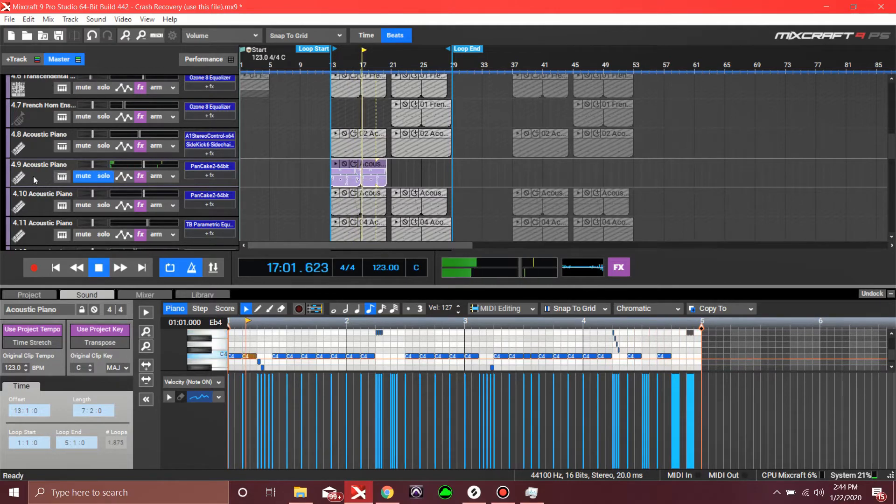
- Delete the duplicate track 4.9, solo the original track that takes its place, and open its clip at measure 13
right_click(46, 180)
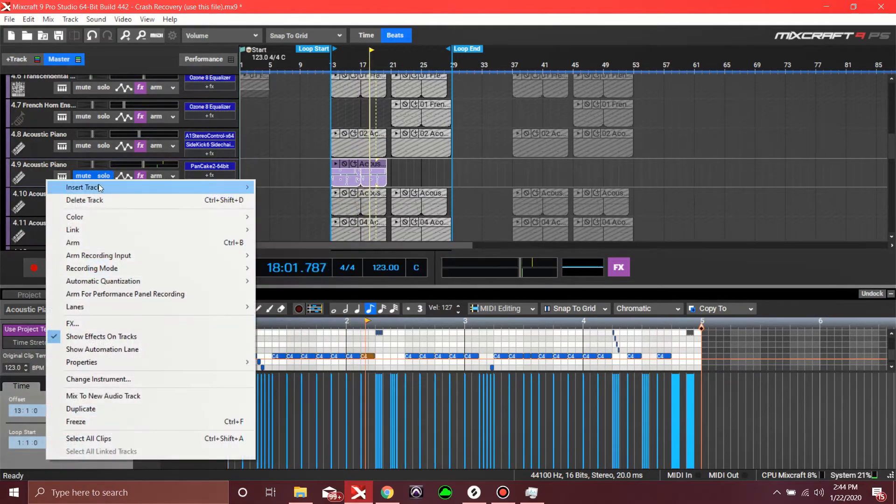
click(111, 201)
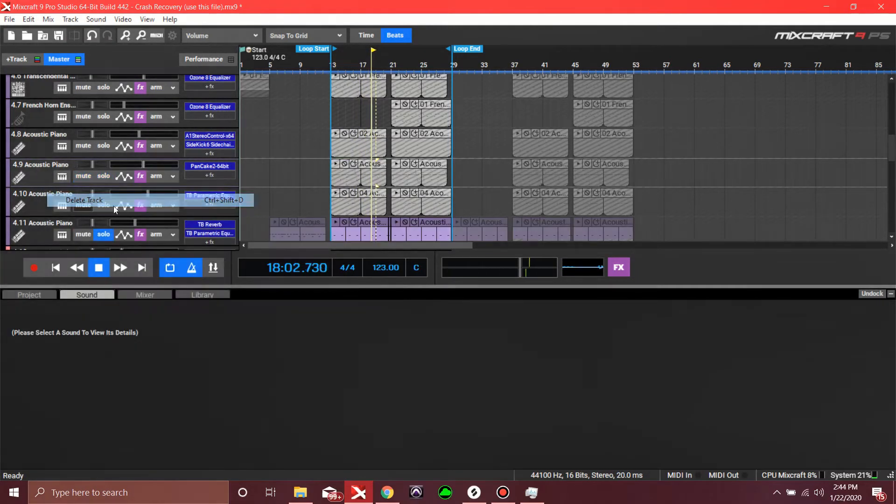
click(103, 176)
click(357, 178)
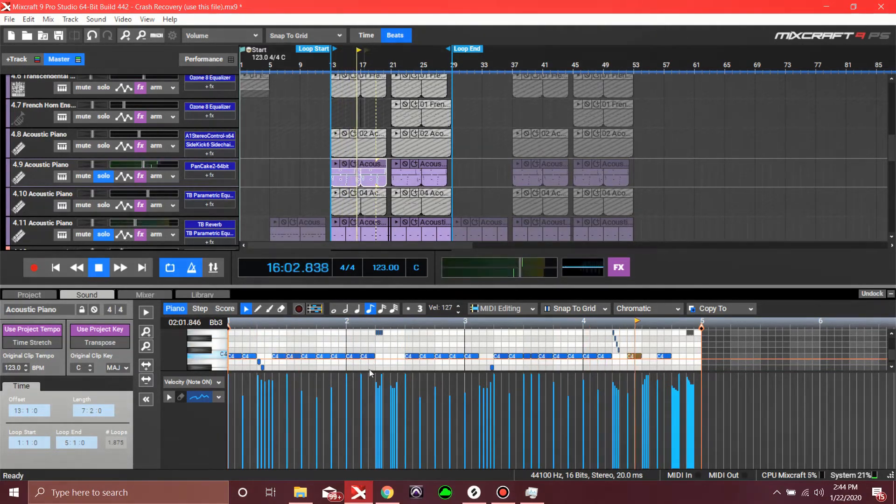
- Shrink the velocity lane and replay the opening notes of track 4.9's clip while examining them close up
drag(370, 371, 371, 441)
key(space)
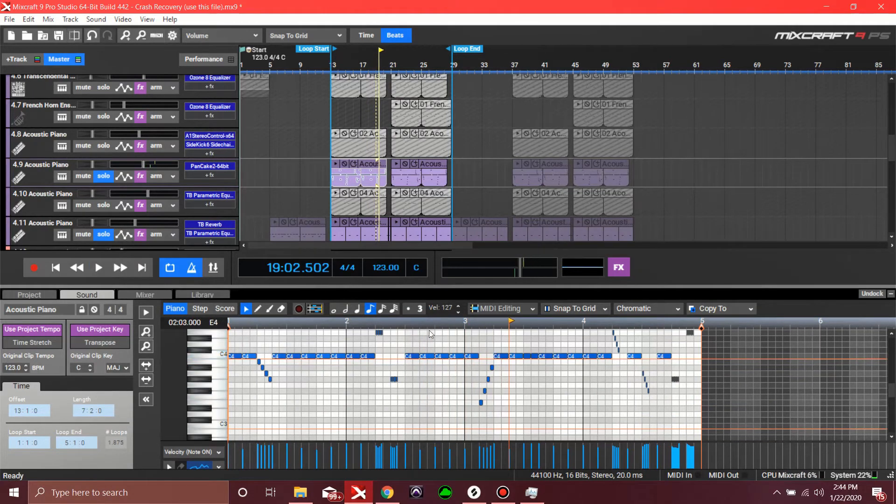
scroll(295, 380, up, 4)
scroll(356, 364, down, 5)
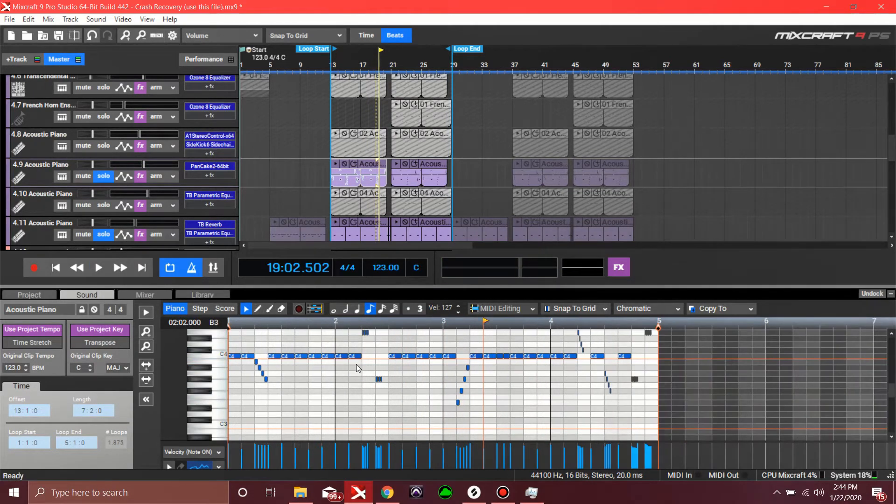
key(space)
scroll(326, 378, up, 6)
key(space)
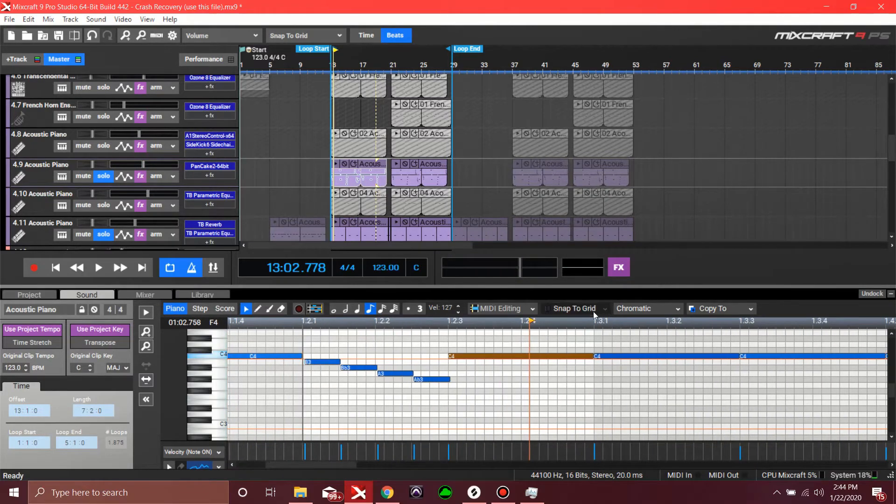
- Turn snapping off in the note editor and box-select the descending run from B3 to Ab3 to point it out
click(592, 311)
click(578, 110)
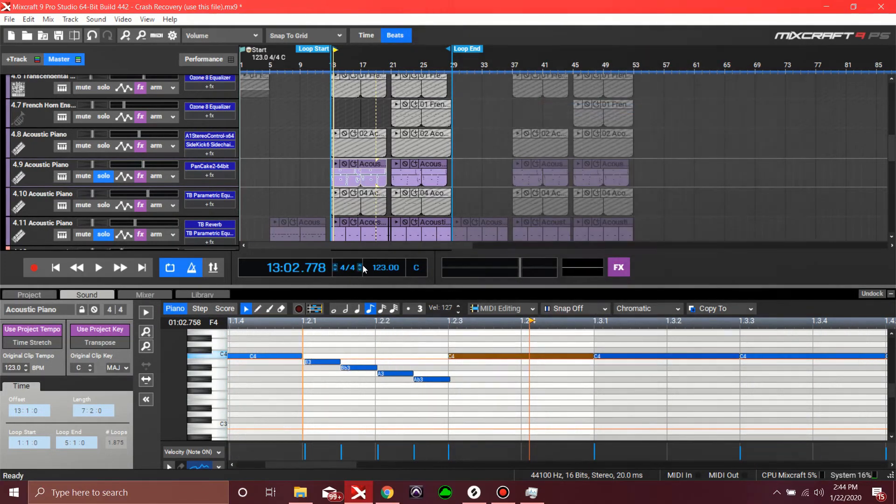
drag(305, 335, 448, 411)
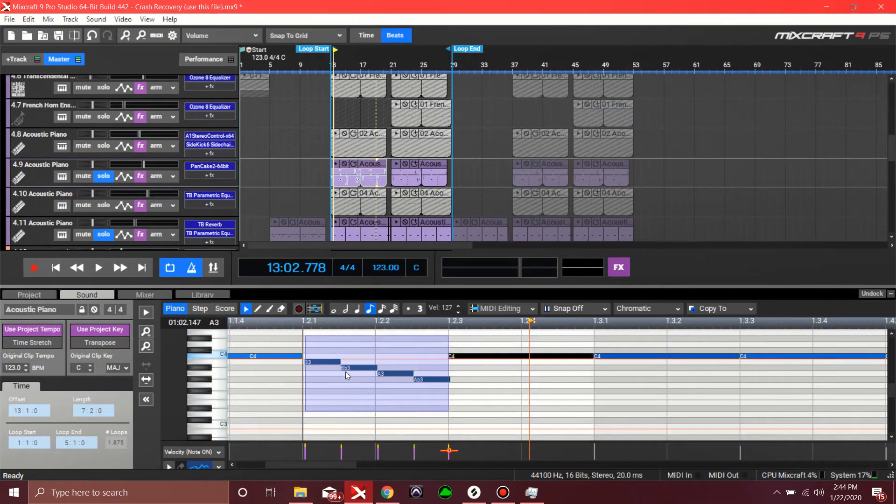
click(307, 365)
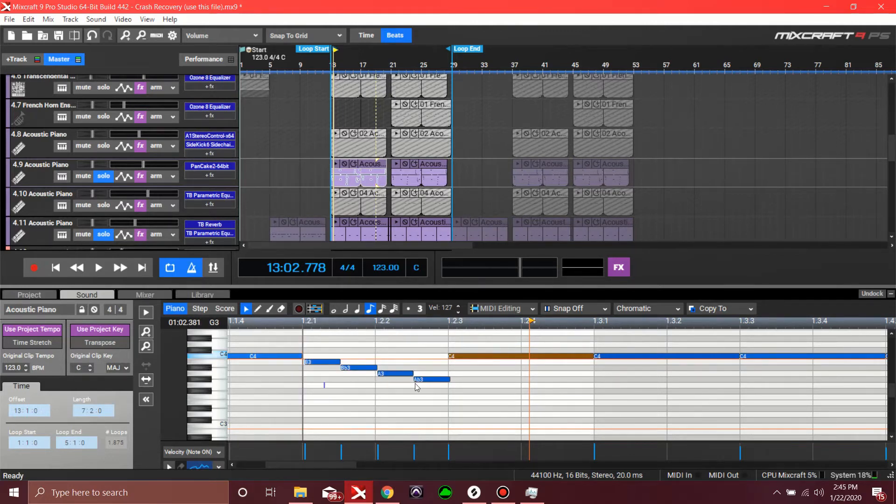
scroll(429, 391, down, 3)
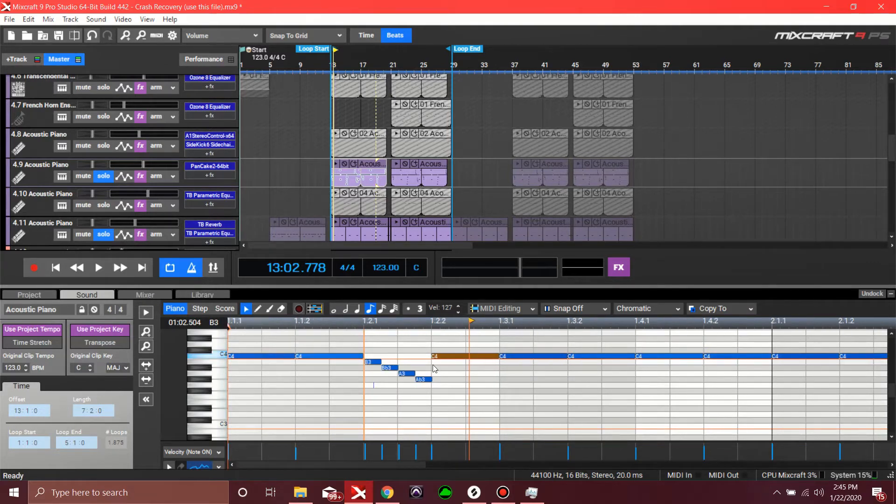
drag(383, 394, 401, 402)
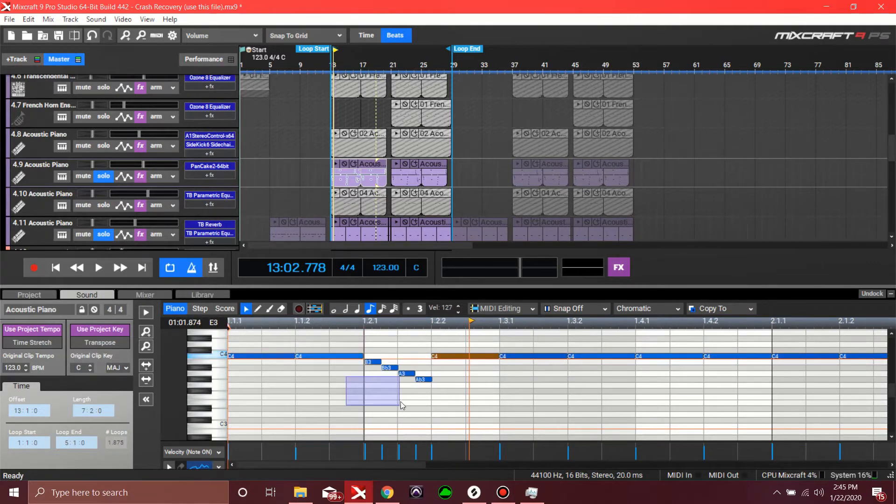
- Play the clip briefly and examine the repeated E4 and Ab3 notes around beat 2.2 close up
scroll(513, 389, down, 1)
scroll(505, 383, down, 1)
key(space)
key(space)
click(574, 325)
scroll(603, 399, up, 3)
scroll(578, 363, up, 2)
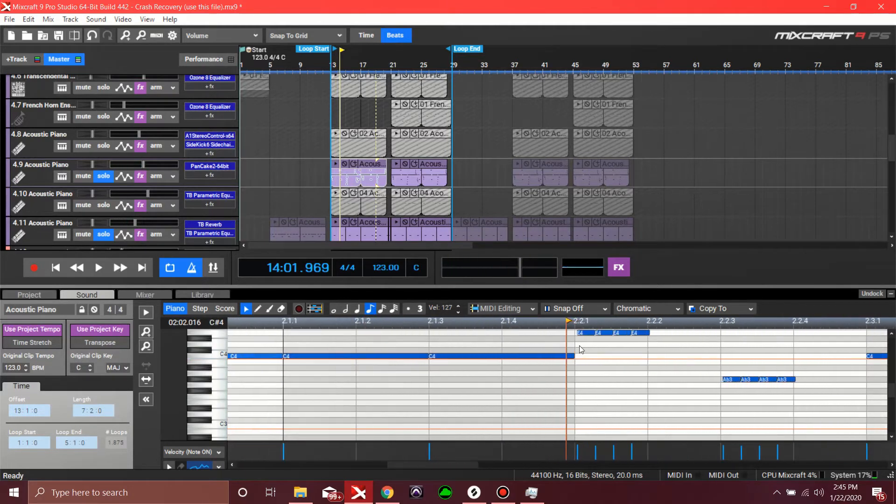
drag(479, 466, 628, 466)
scroll(611, 373, down, 6)
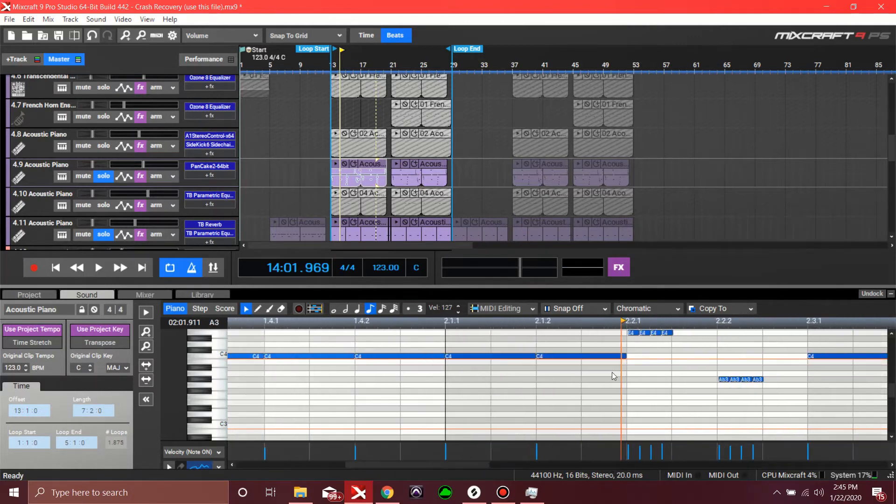
- Play the soloed tracks and raise the Mix of track 4.9's PanCake2 effect to 26%
click(77, 267)
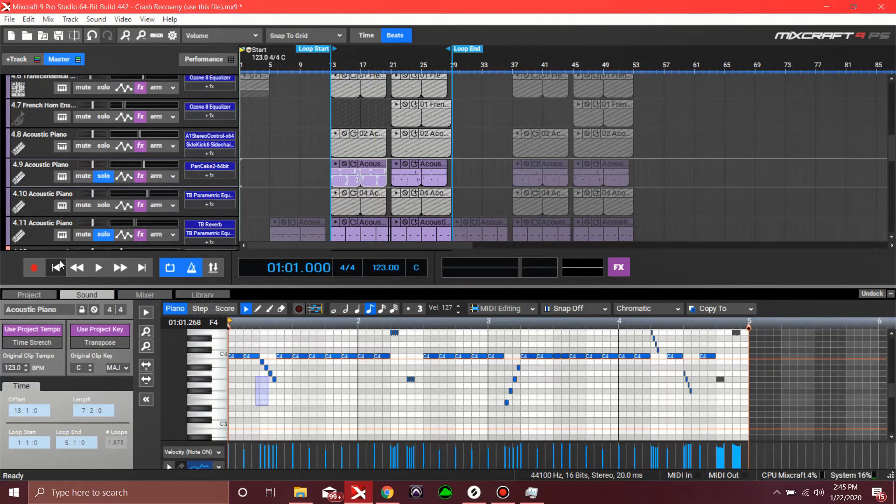
key(space)
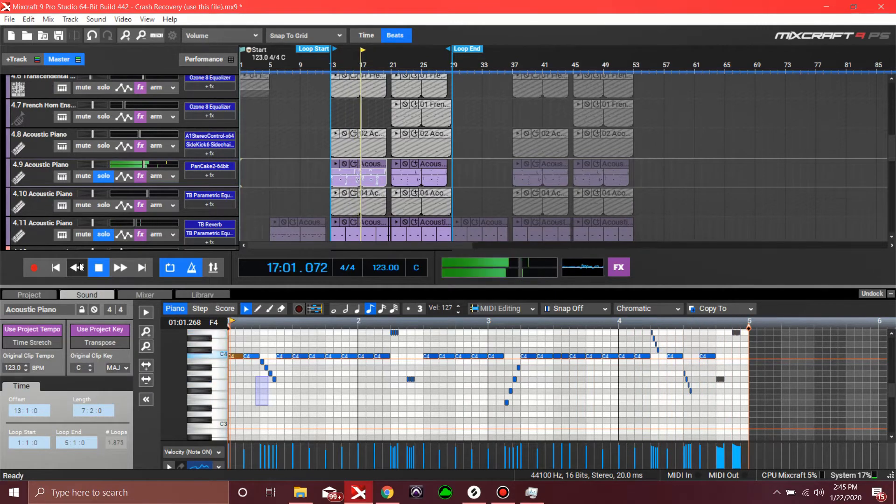
click(209, 166)
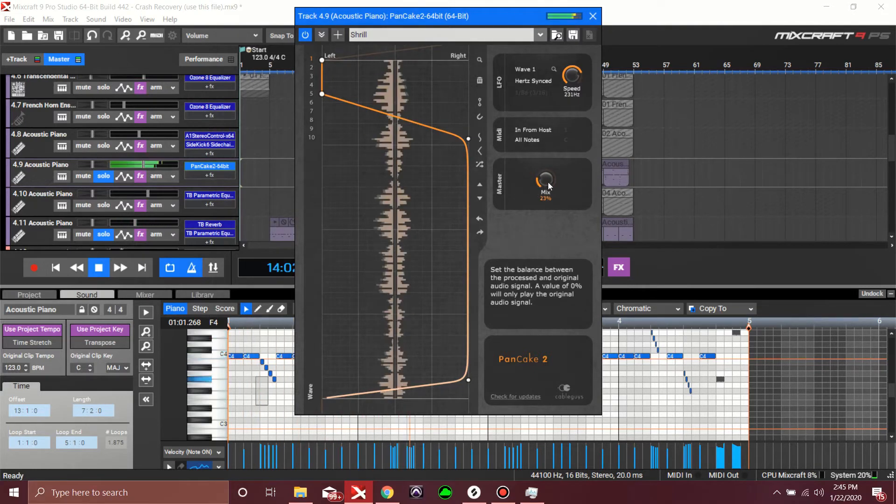
drag(545, 180, 546, 181)
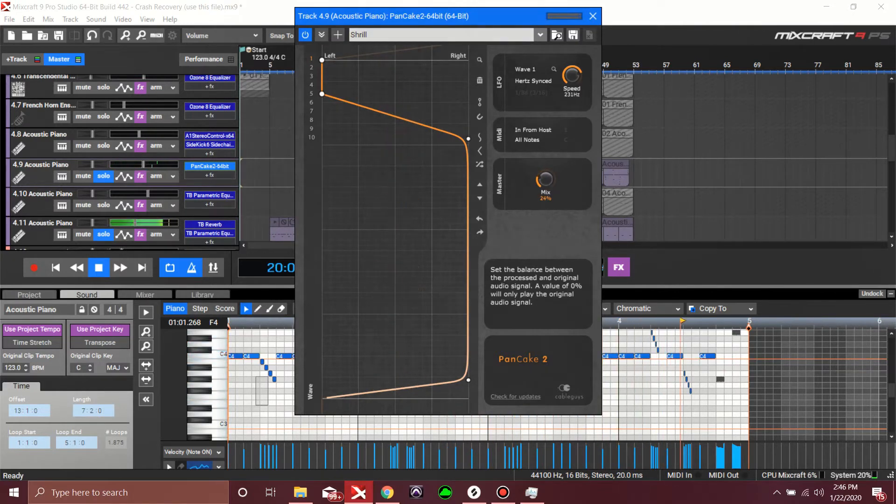
drag(549, 185, 549, 164)
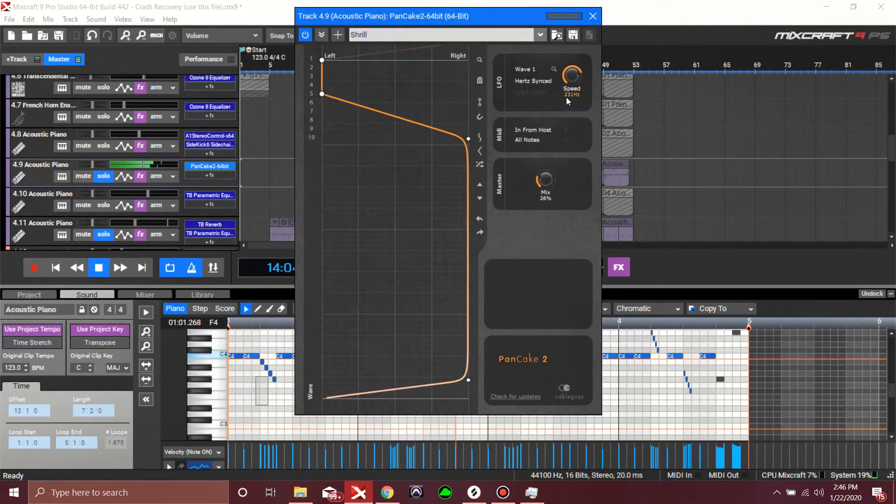
click(592, 16)
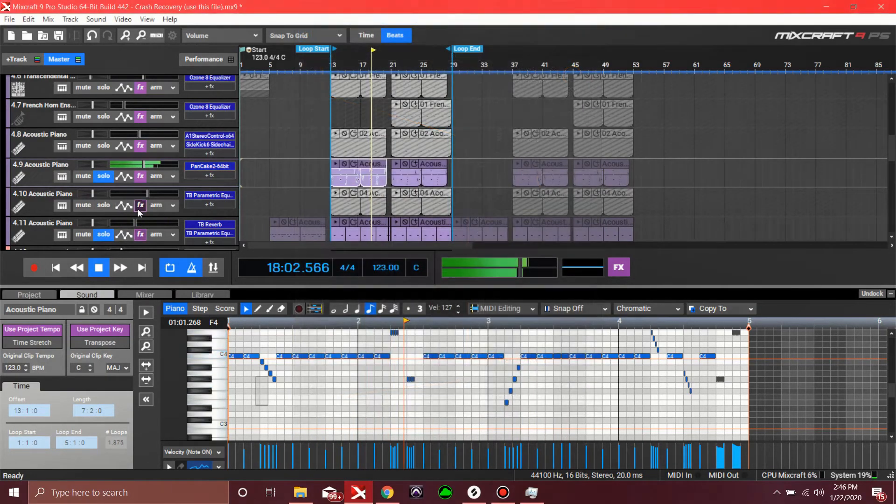
- Solo track 4.10 as well, open its clip at measure 13, and view its TB Parametric Equalizer settings
scroll(130, 196, down, 3)
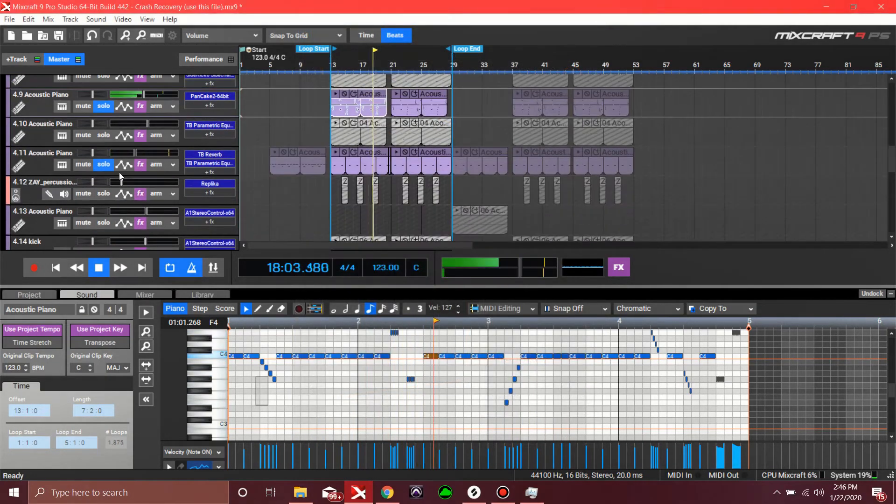
click(102, 135)
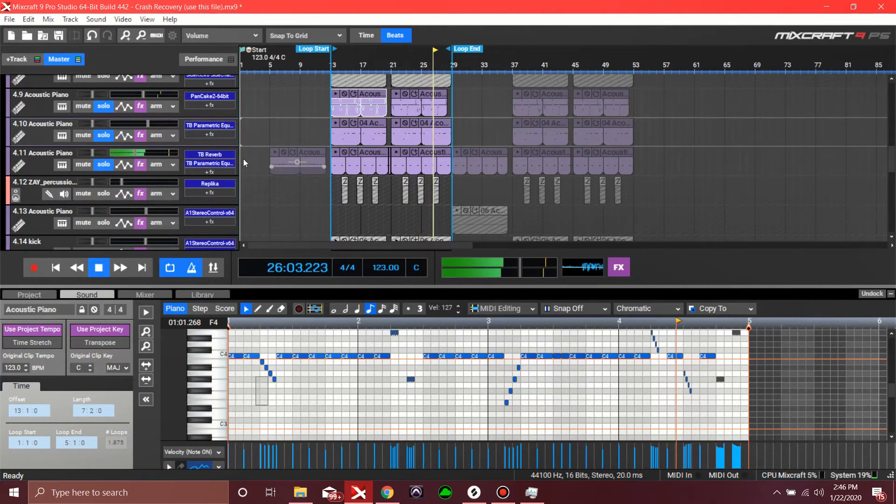
click(376, 122)
scroll(354, 381, down, 3)
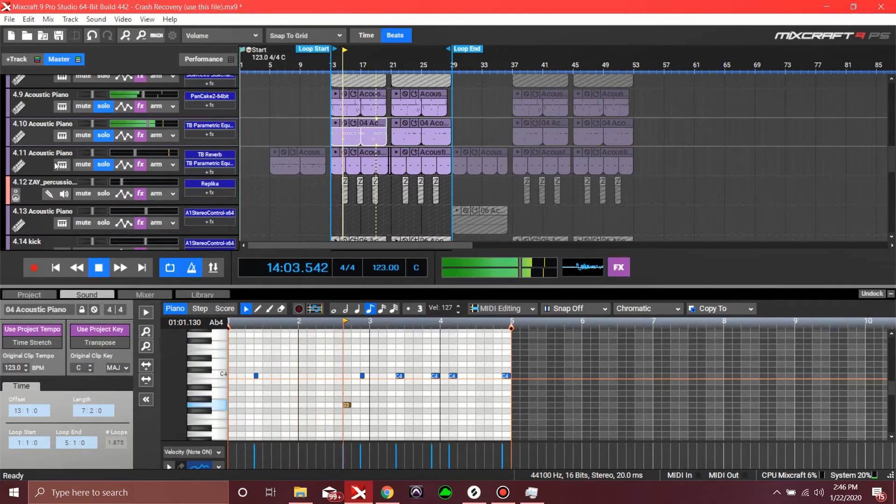
click(200, 125)
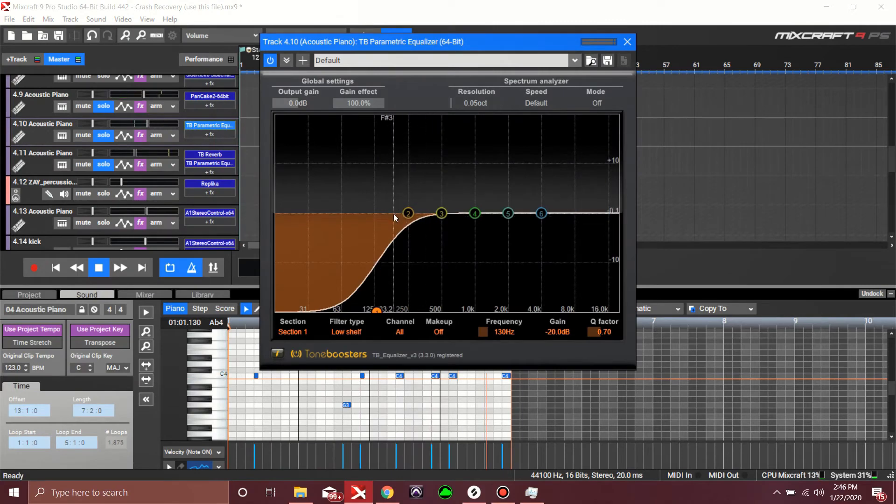
click(634, 42)
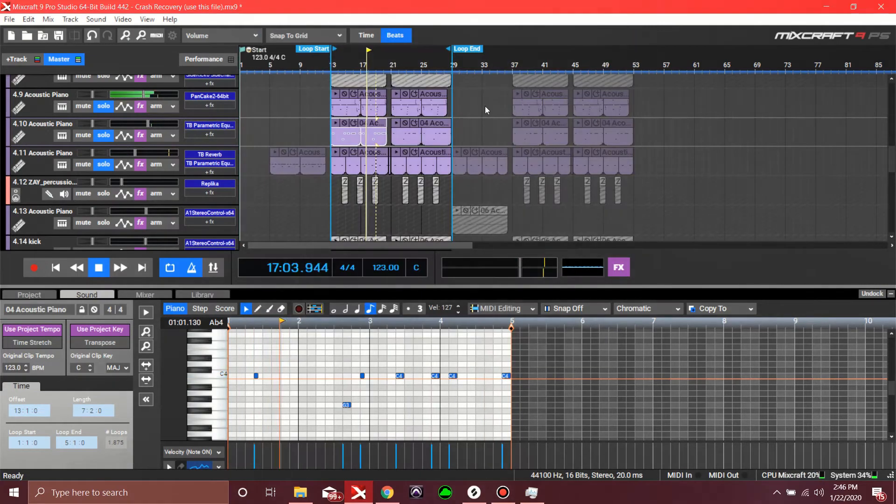
- Solo the ZAY_percussion track 4.12, play it from around measure 13, and view its Replika delay settings
scroll(228, 195, down, 1)
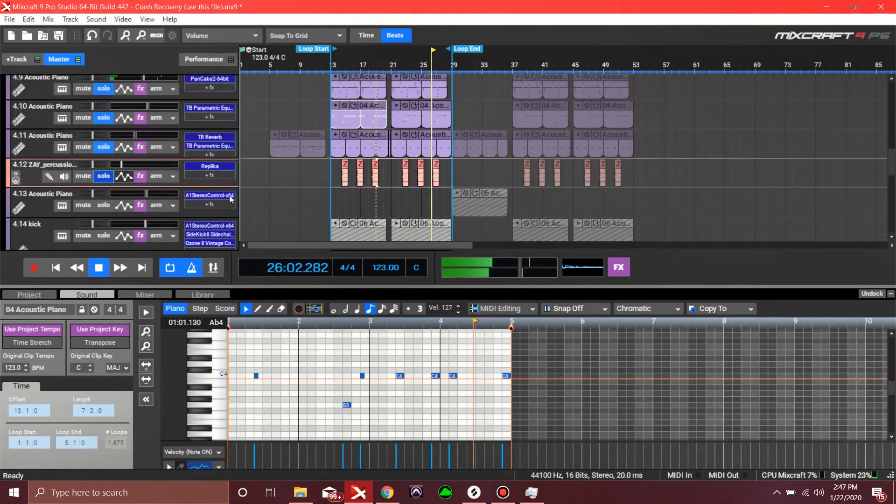
click(337, 54)
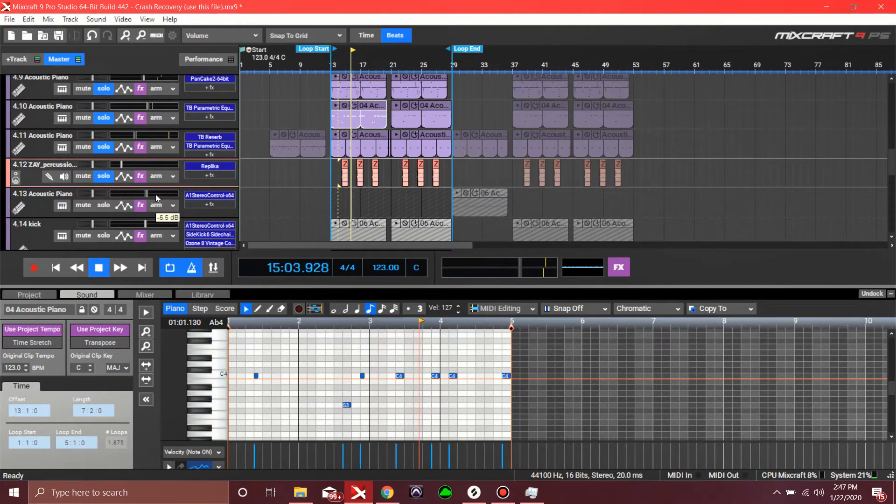
mouse_move(155, 194)
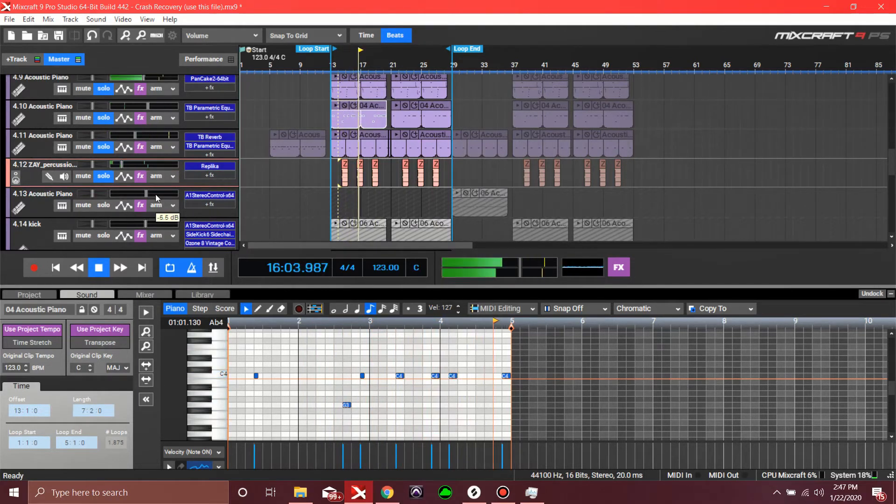
click(209, 167)
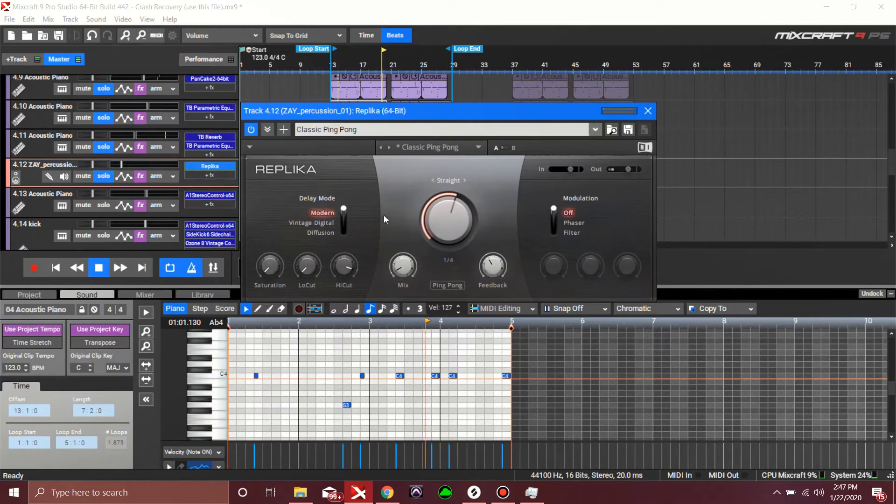
mouse_move(396, 261)
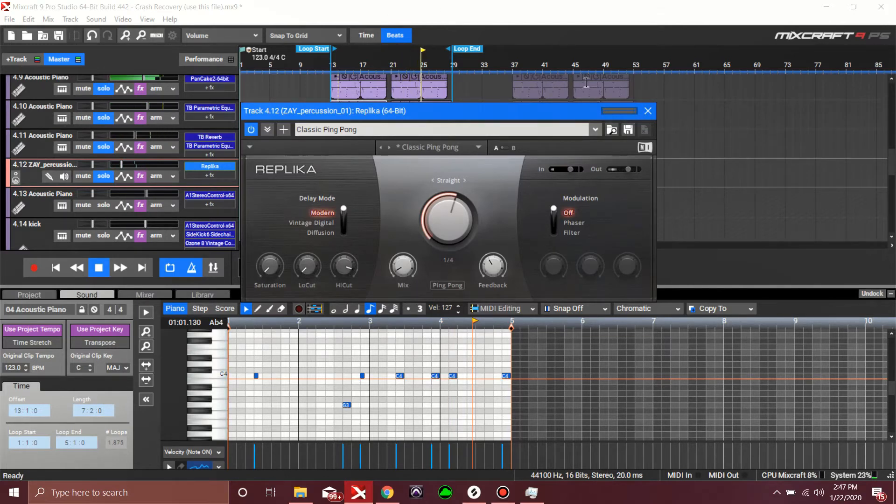
click(648, 111)
- Stop playback, turn timeline snapping off, and examine how the first ZAY_percussion_01 clip starts relative to the 14.3 grid line
click(289, 36)
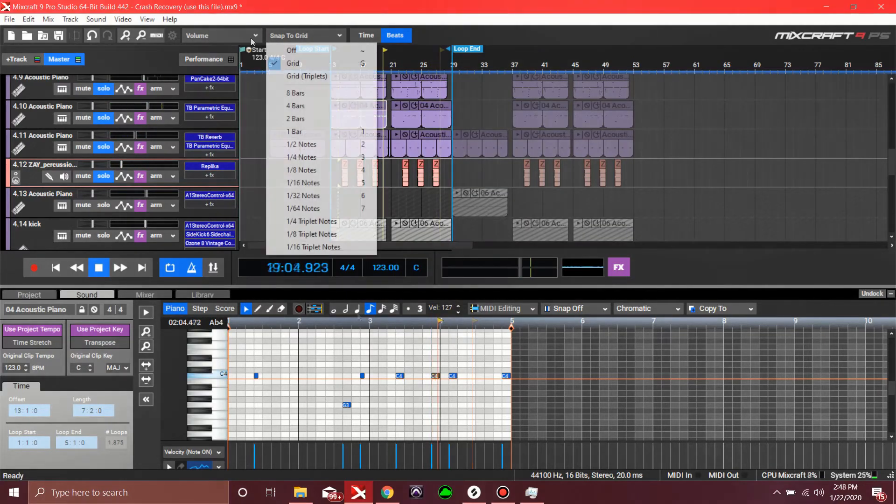
click(291, 50)
key(space)
click(350, 190)
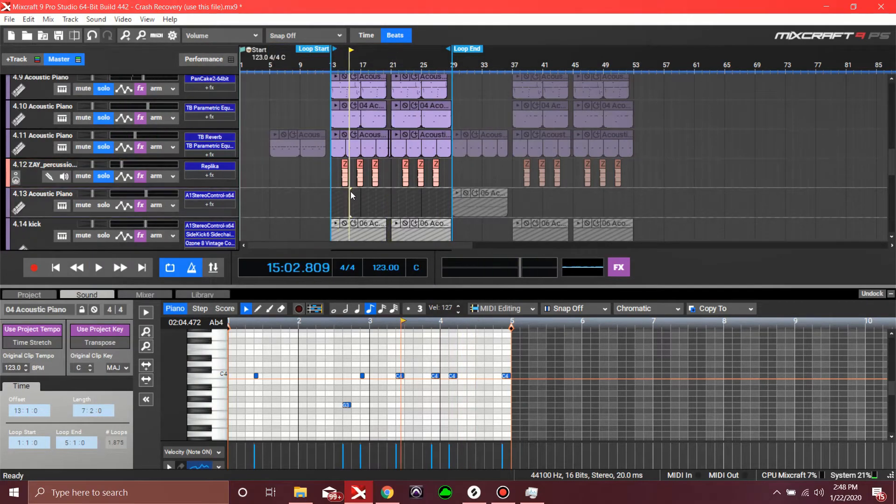
scroll(351, 191, up, 8)
scroll(623, 161, down, 2)
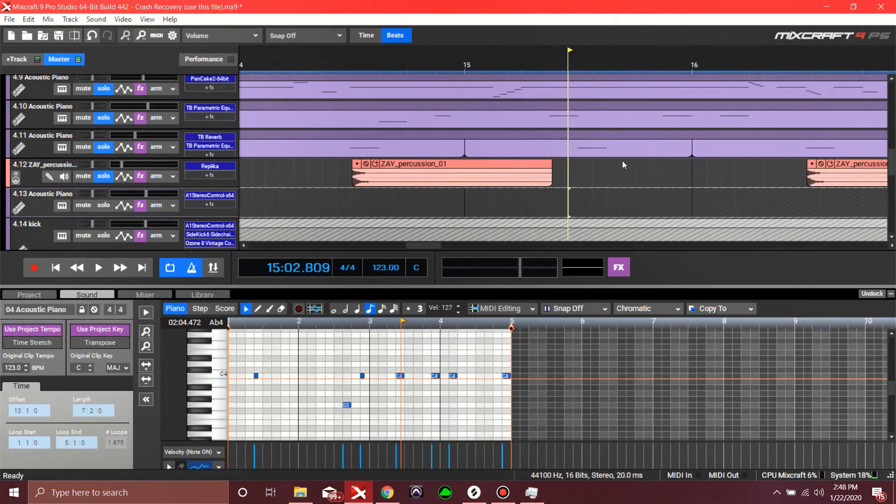
click(332, 166)
scroll(436, 175, up, 4)
scroll(503, 216, up, 2)
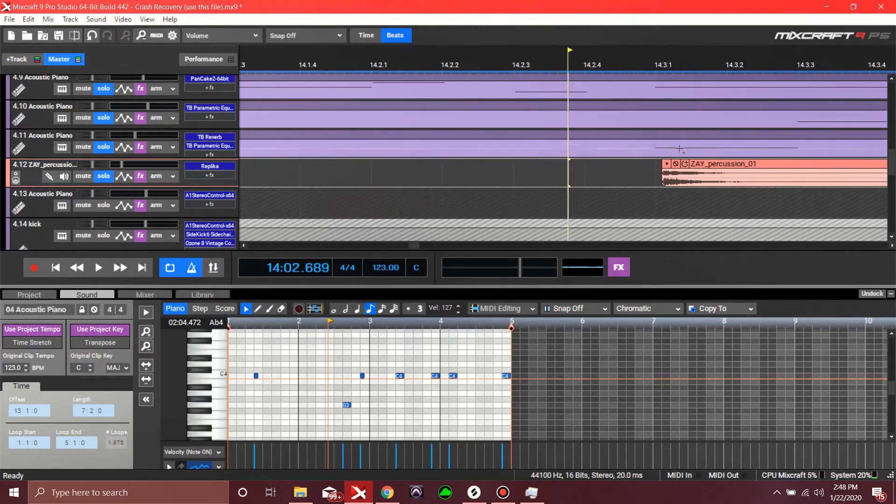
drag(412, 245, 415, 247)
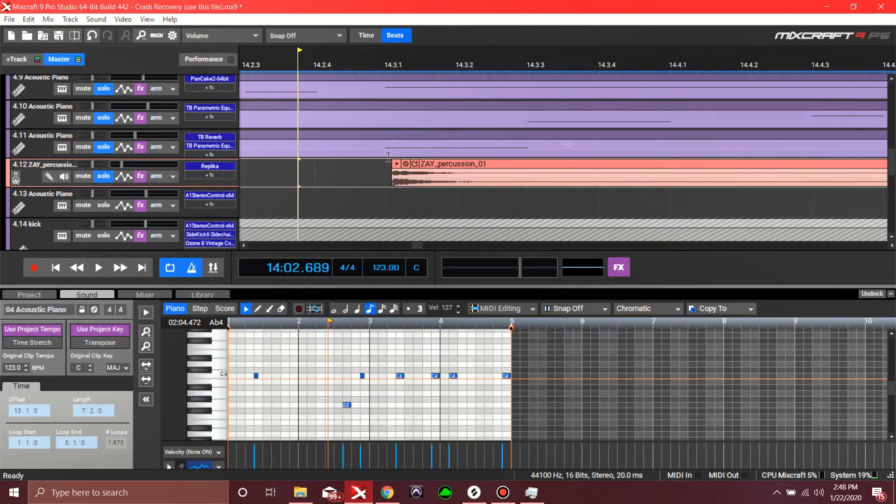
click(343, 172)
scroll(354, 149, down, 5)
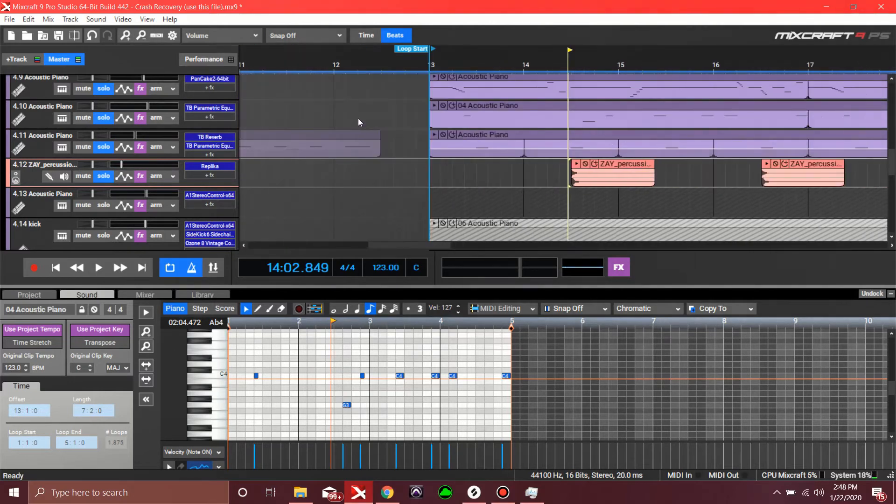
- Replay the soloed tracks from measure 13 to hear the percussion clips on track 4.12 in context
click(456, 60)
key(space)
key(space)
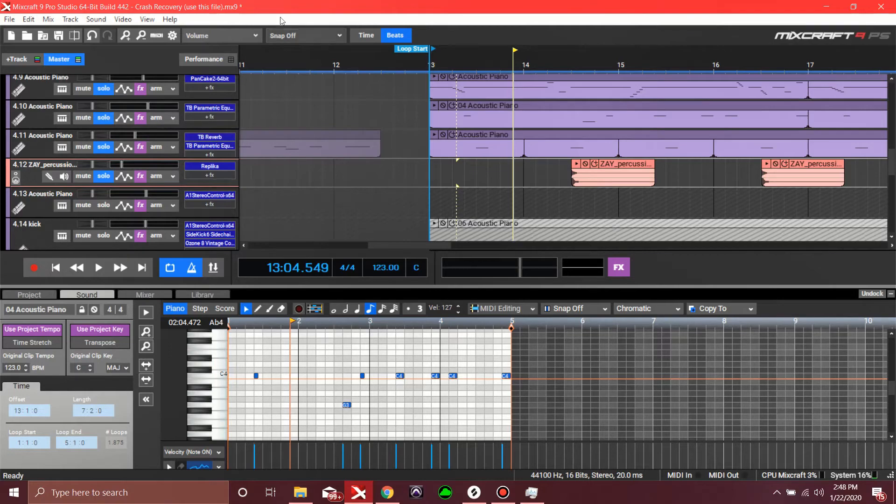
key(space)
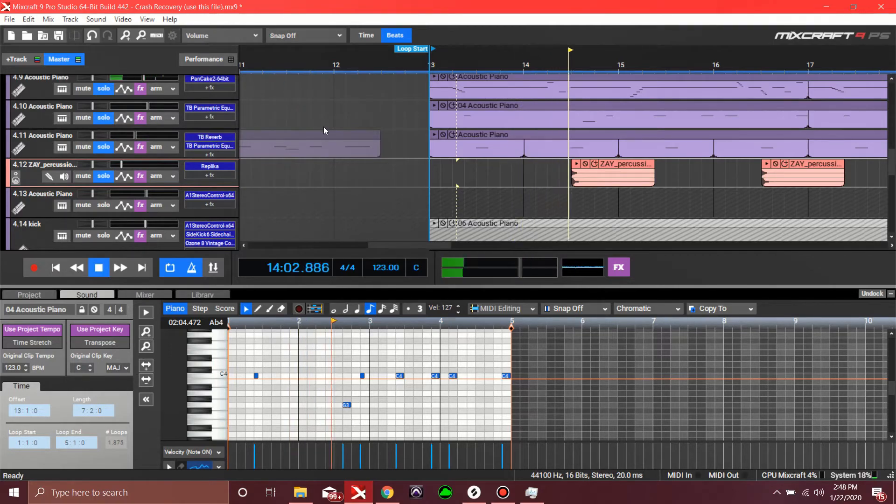
scroll(324, 127, down, 3)
scroll(355, 133, down, 5)
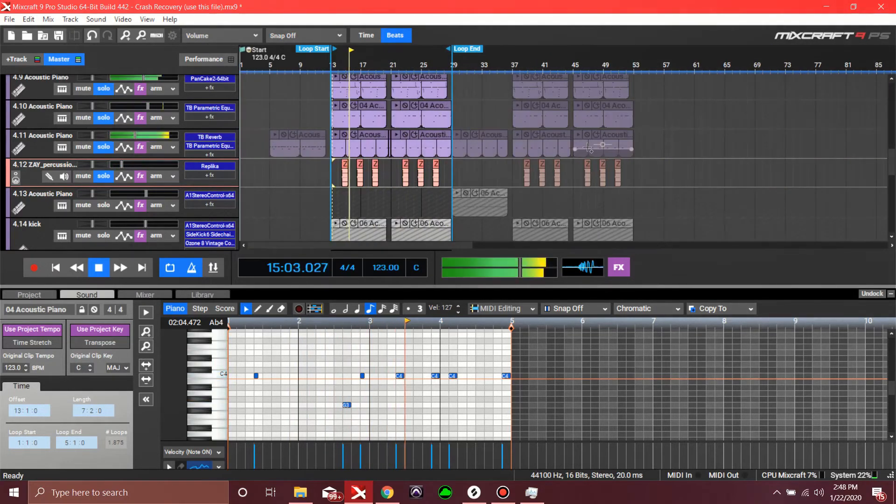
- Stop playback and solo the kick track 4.14
scroll(139, 148, down, 1)
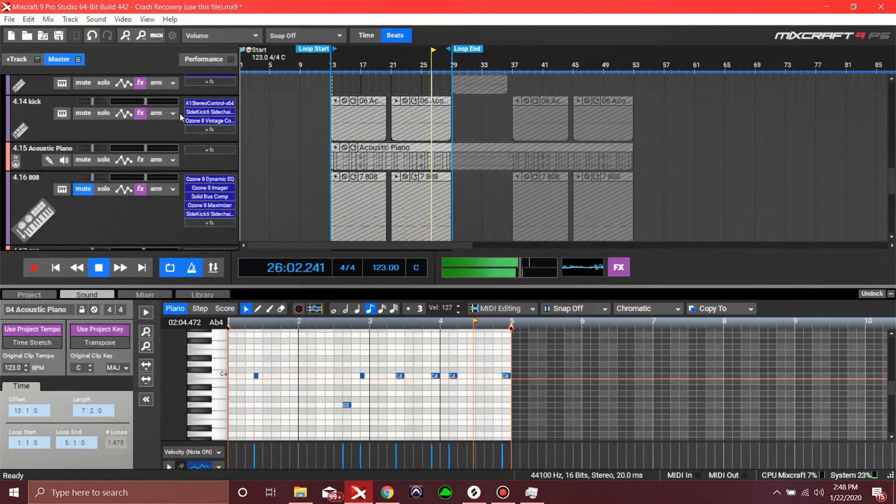
scroll(181, 117, up, 1)
key(space)
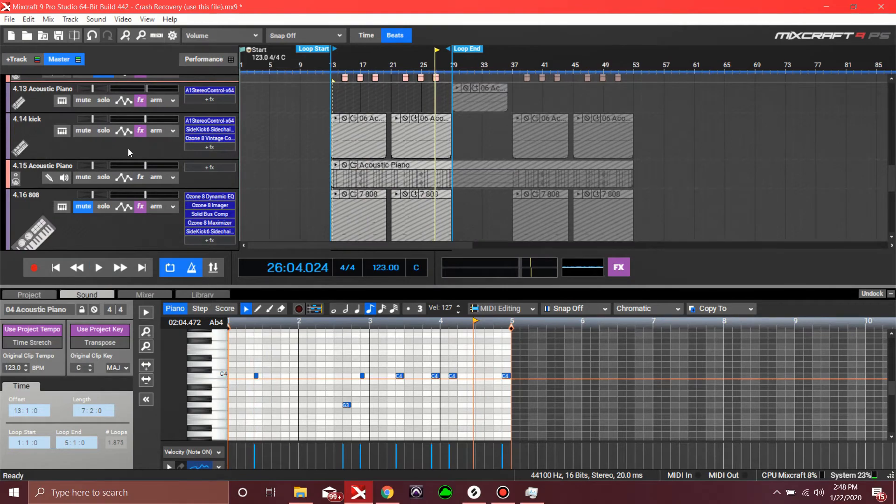
click(103, 131)
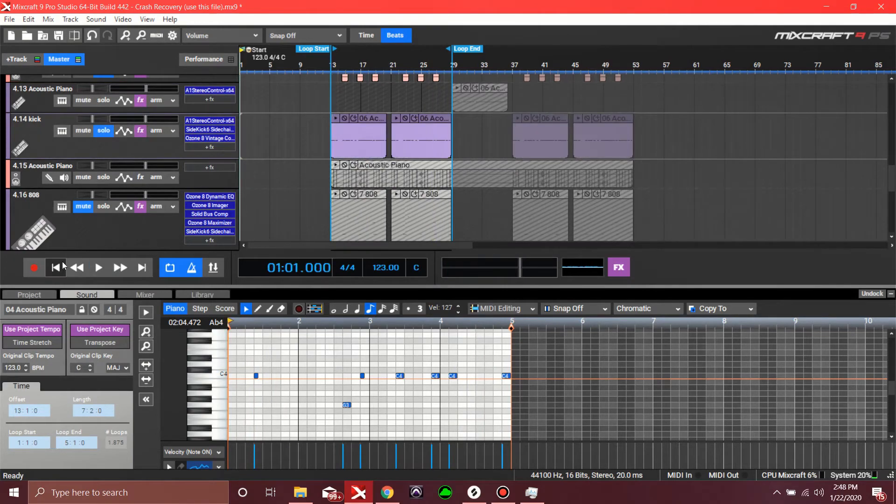
- Play the soloed kick track 4.14 from measure 13 while viewing the notes of its first clip, and stop playback
key(space)
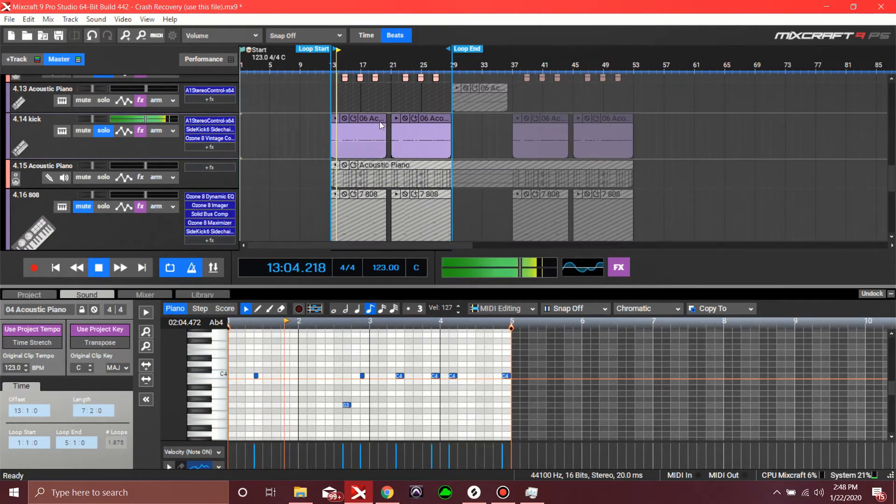
click(335, 140)
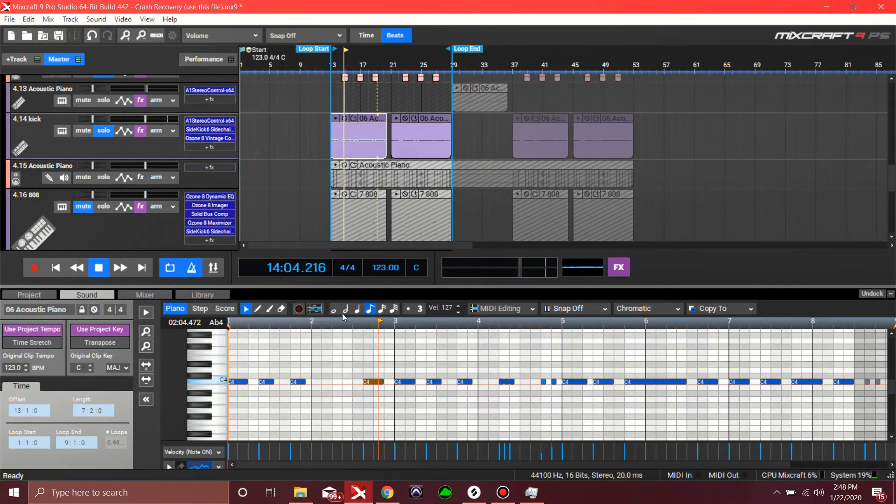
scroll(453, 357, down, 2)
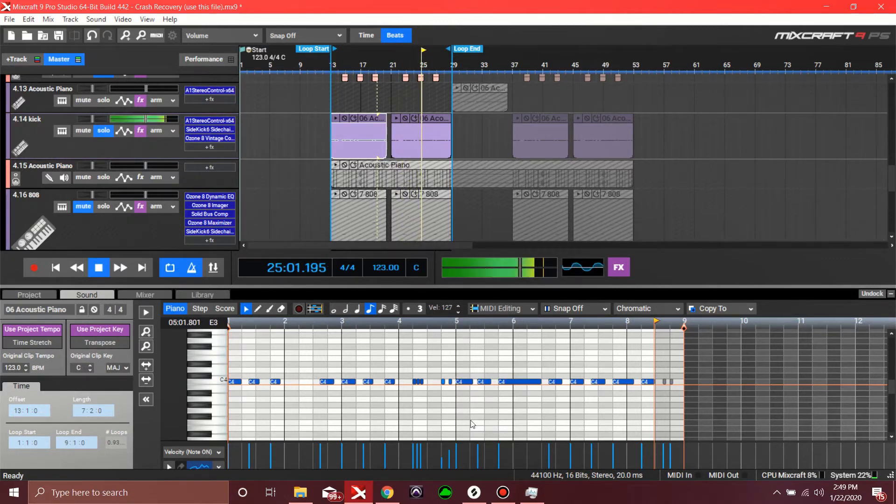
scroll(470, 420, up, 2)
key(space)
- Examine the short C4 notes around measure 4 of the kick clip, replay from just before the last pair, and hide the clip editor
scroll(404, 389, down, 8)
scroll(402, 389, up, 8)
scroll(490, 388, up, 3)
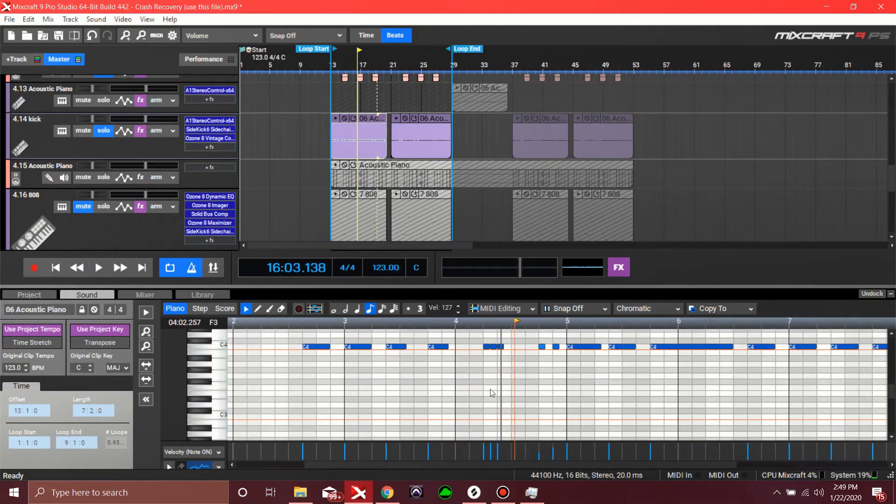
key(space)
key(space)
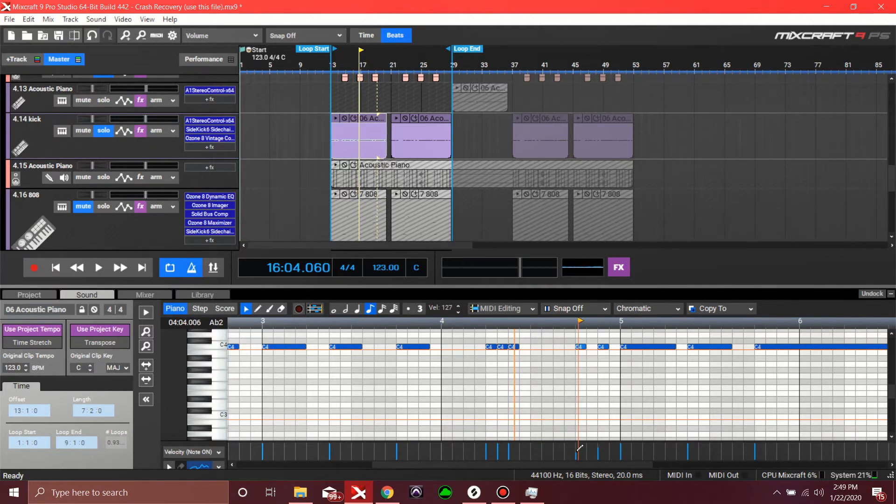
click(564, 320)
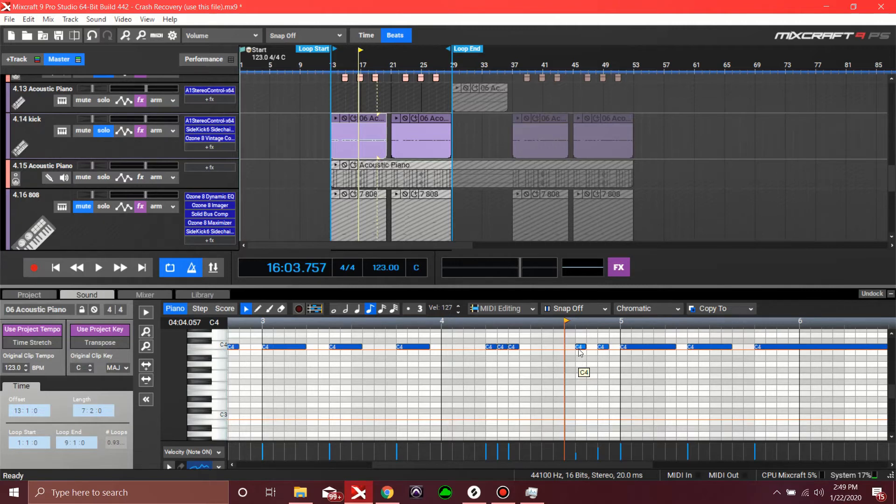
key(space)
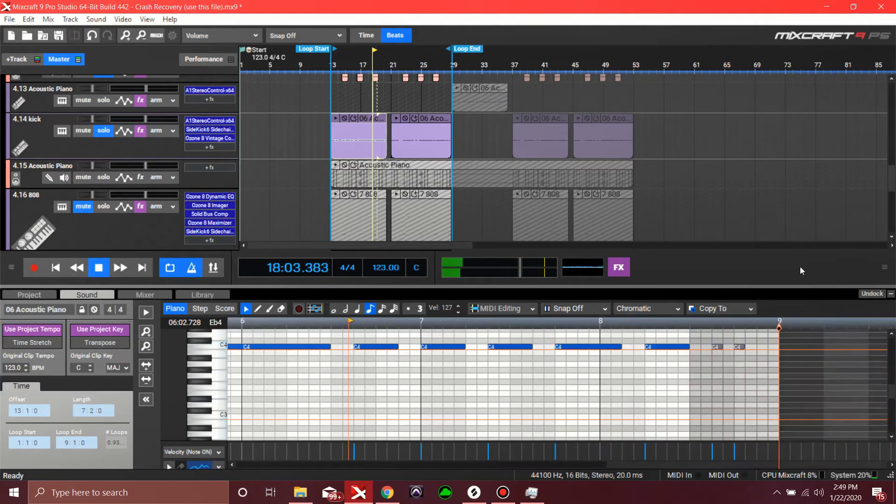
click(891, 294)
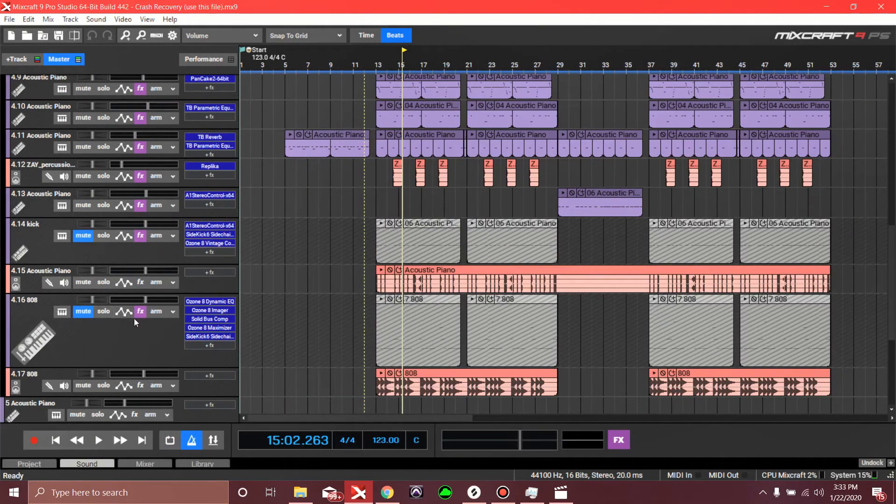
- View track 4.16 808's effect list and examine bands 3 and 4 of its Ozone 8 Dynamic EQ
click(140, 312)
drag(489, 279, 451, 147)
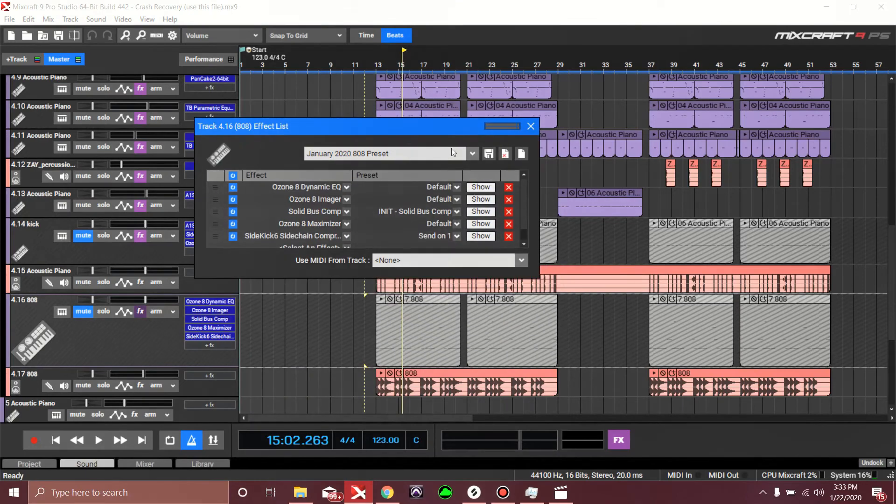
click(477, 188)
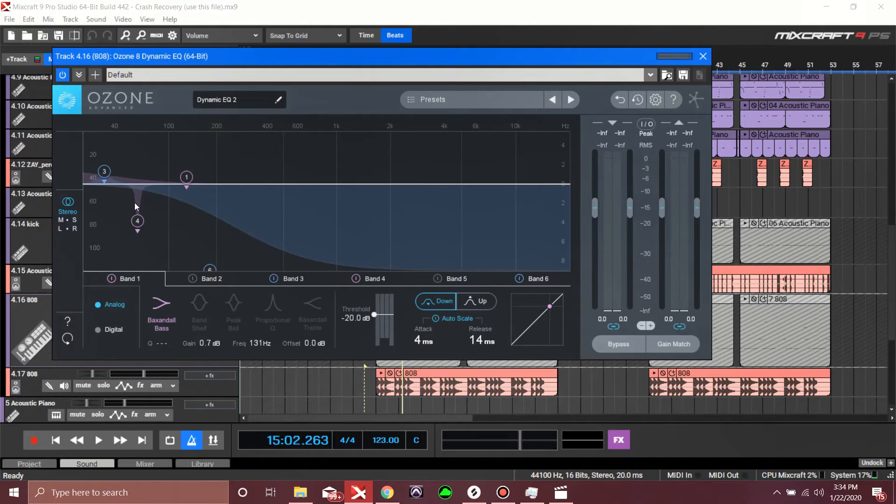
click(103, 174)
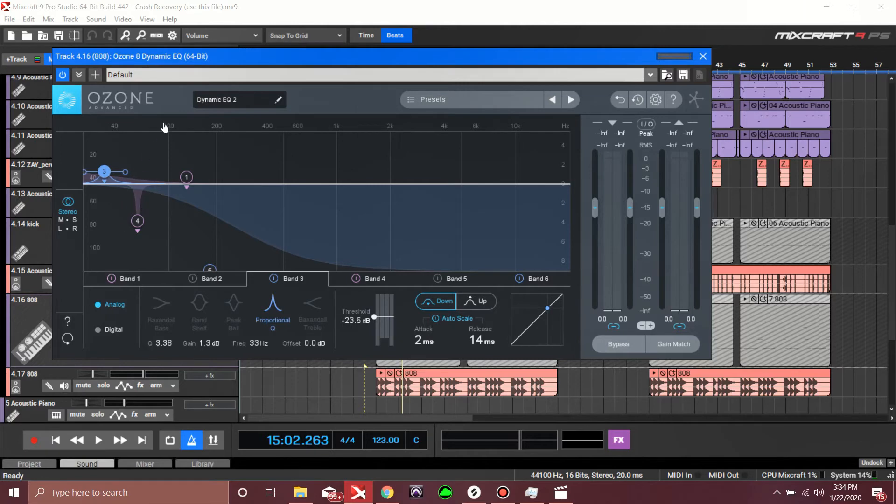
click(137, 221)
click(137, 228)
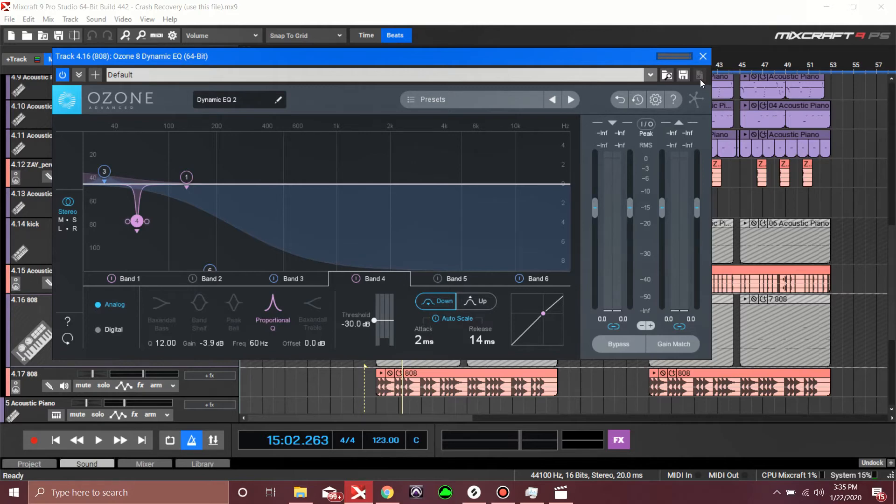
click(703, 56)
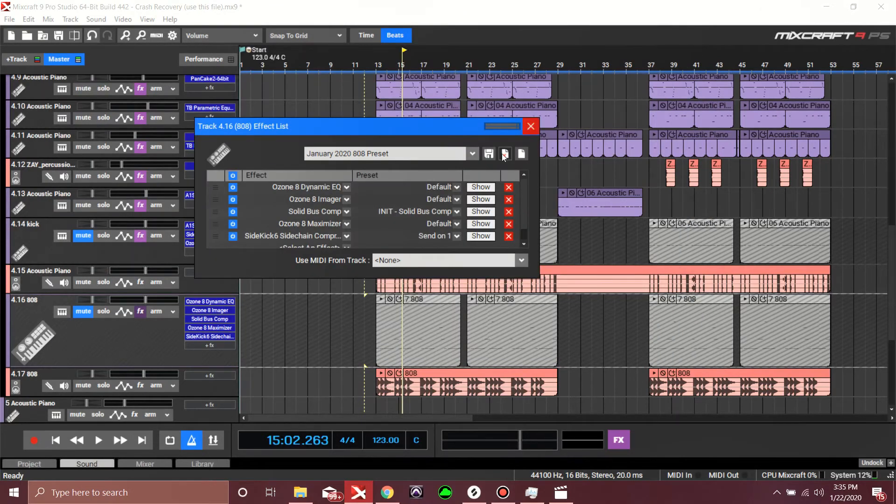
- View the Ozone 8 Imager and Solid Bus Comp settings on track 4.16 808
click(480, 199)
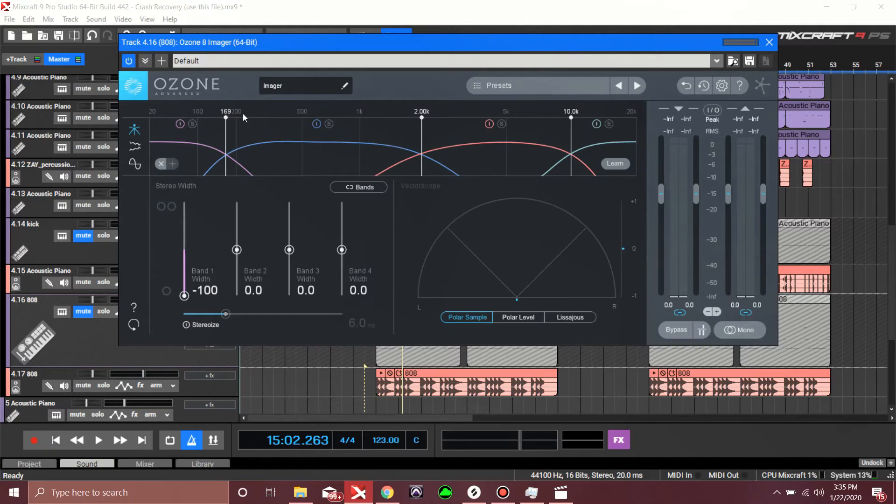
click(769, 42)
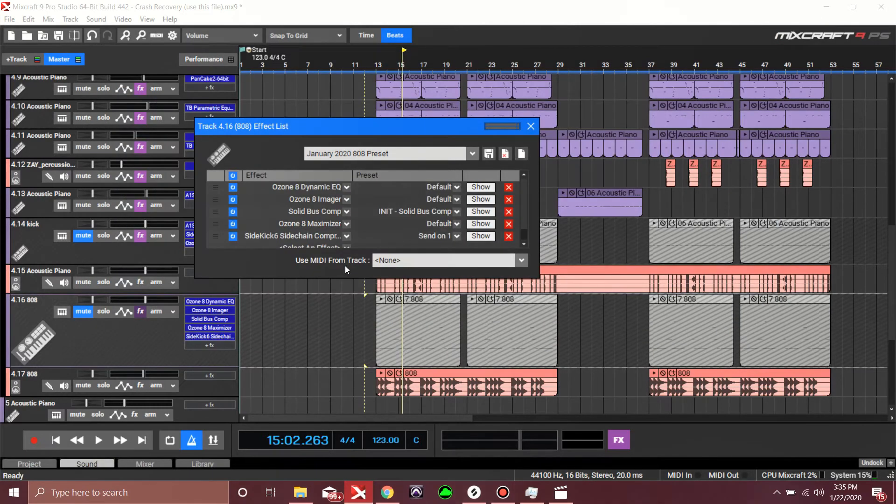
click(471, 213)
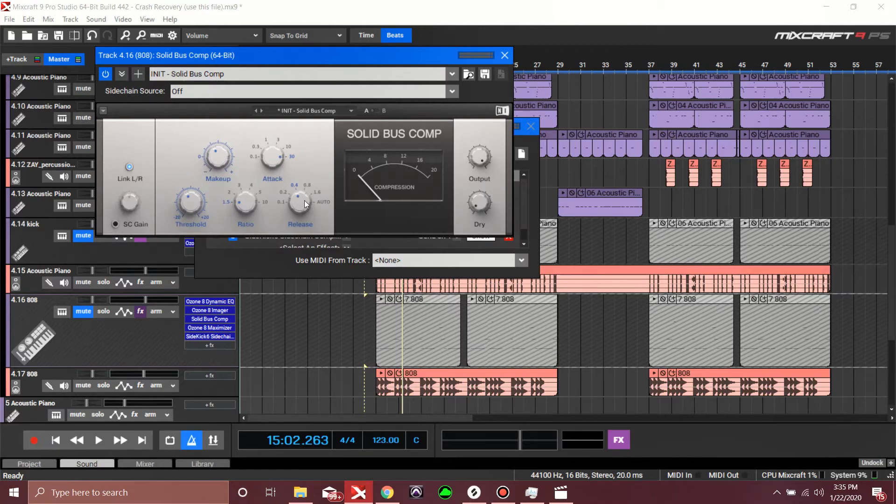
click(510, 60)
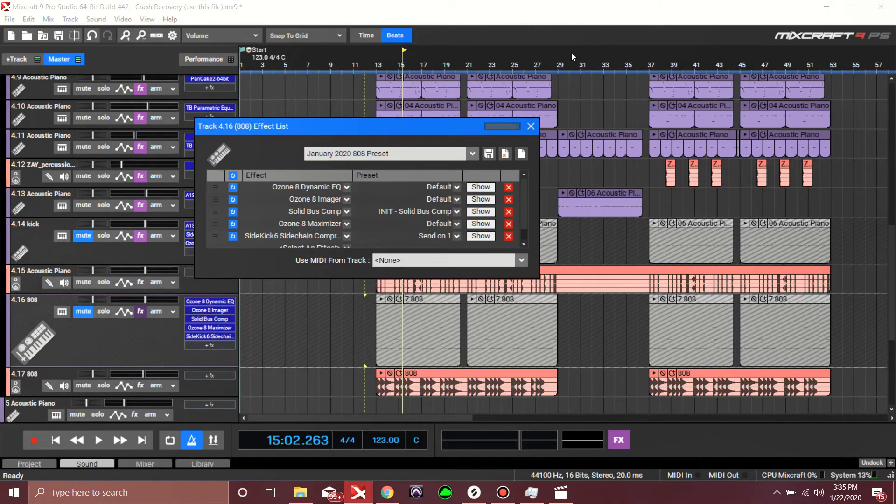
- Show the Ozone 8 Maximizer of track 4.16 808 beside the track list and unmute that track
click(474, 224)
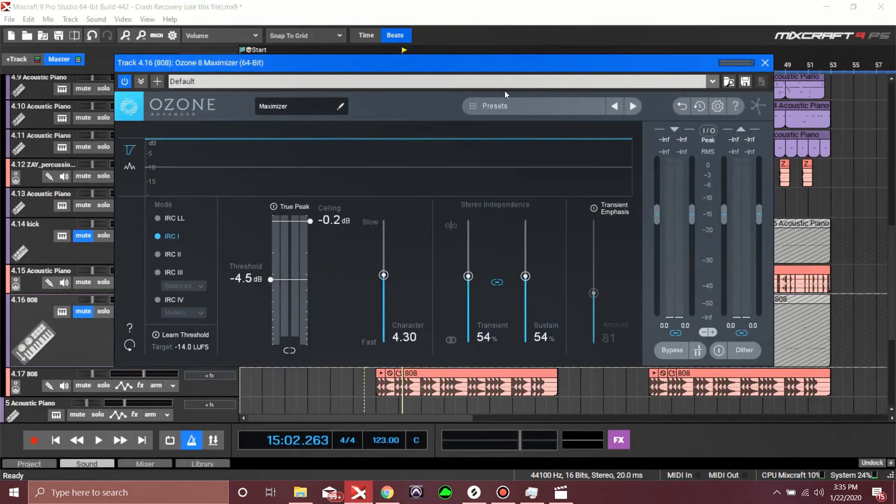
drag(567, 58, 651, 147)
drag(473, 150, 756, 106)
click(83, 311)
click(99, 284)
click(99, 283)
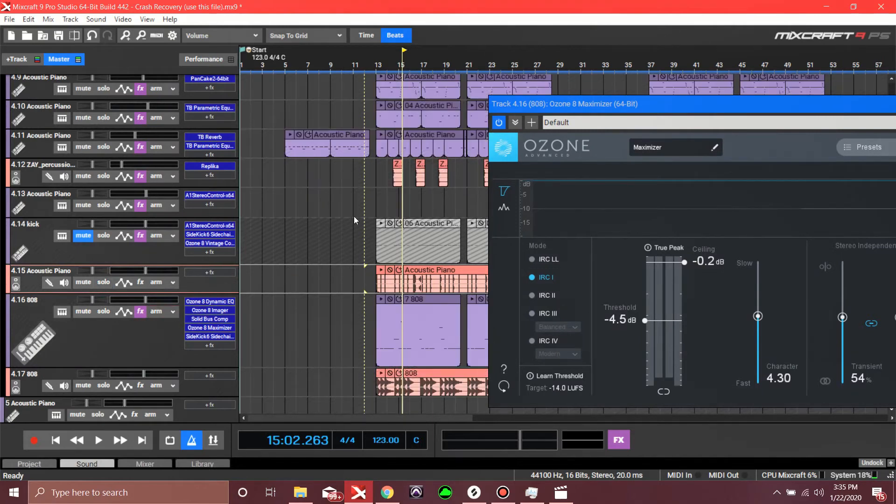
- Play from measure 13, mute track 4.17 808, and stop playback with the Maximizer fully in view
click(378, 65)
key(space)
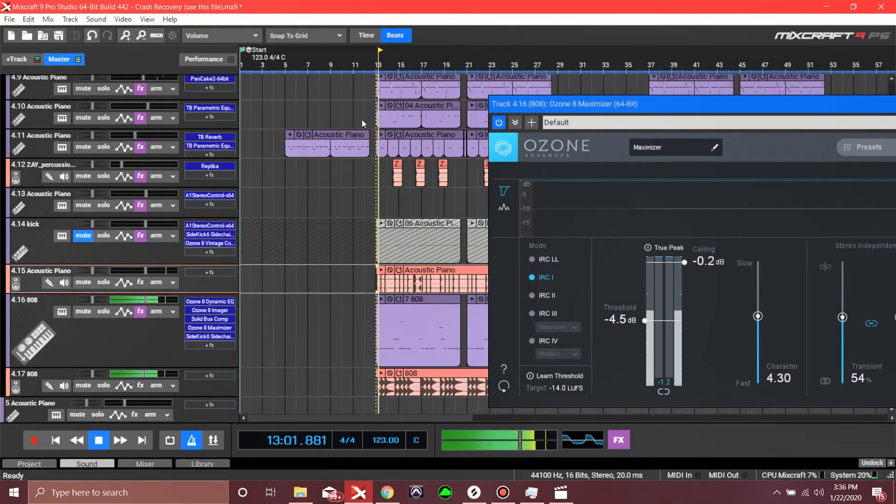
click(83, 385)
drag(544, 104, 193, 22)
key(space)
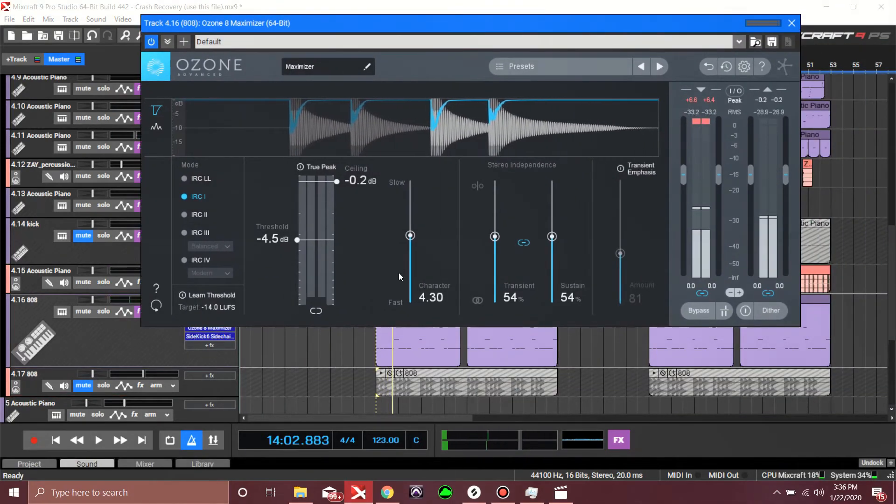
- Play from measure 13, bypass the Maximizer on track 4.16, and replay the section to hear the 808 without it
drag(346, 22, 361, 281)
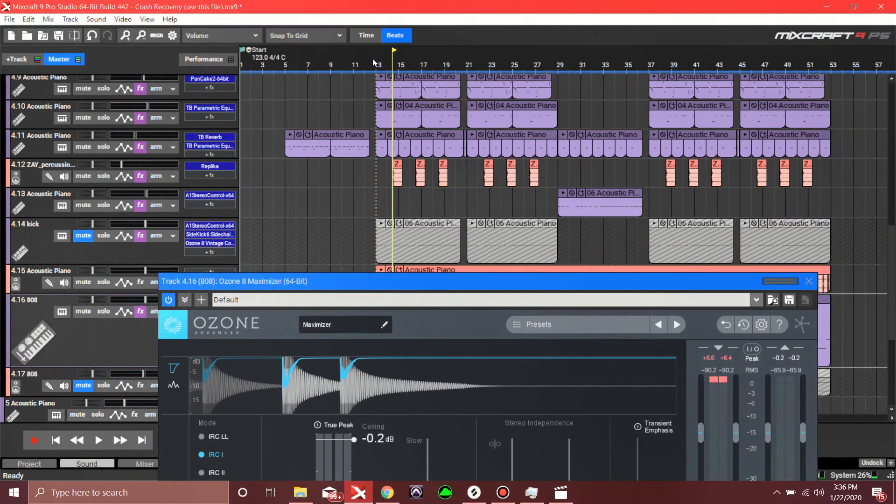
click(373, 58)
key(space)
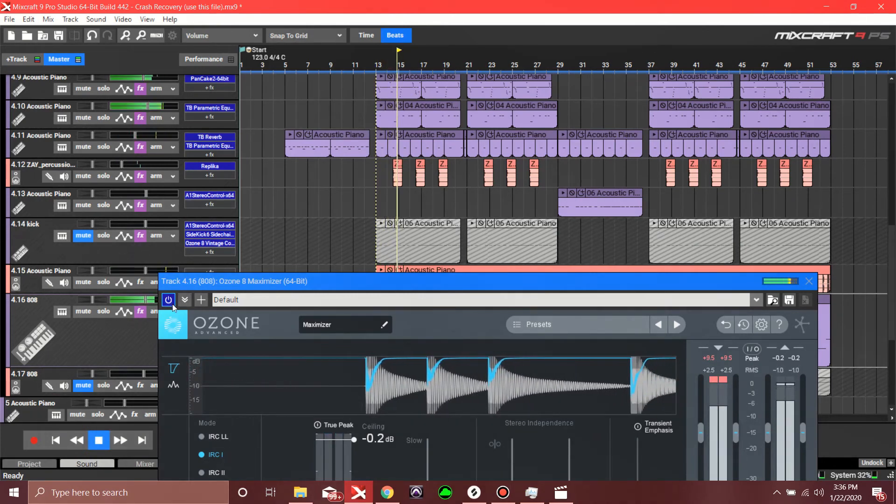
key(space)
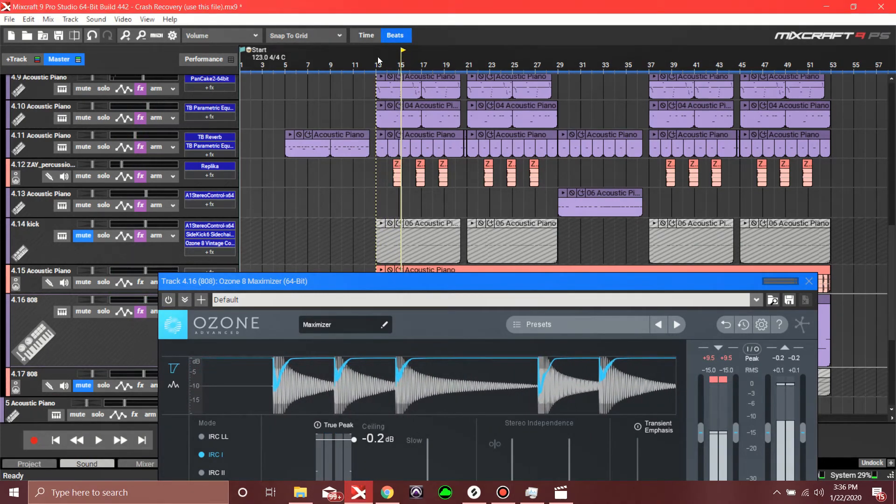
click(378, 61)
key(space)
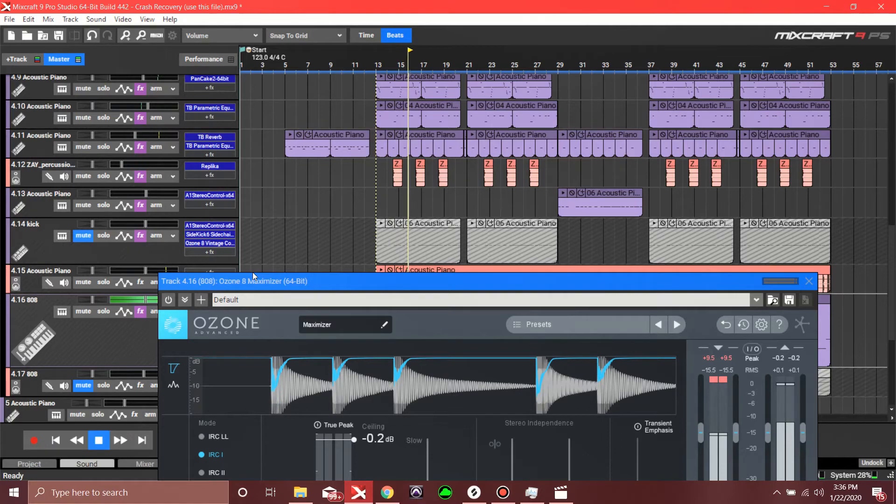
- Turn the Maximizer on track 4.16 back on and replay from measure 13 to hear its effect
click(169, 299)
drag(192, 281, 508, 37)
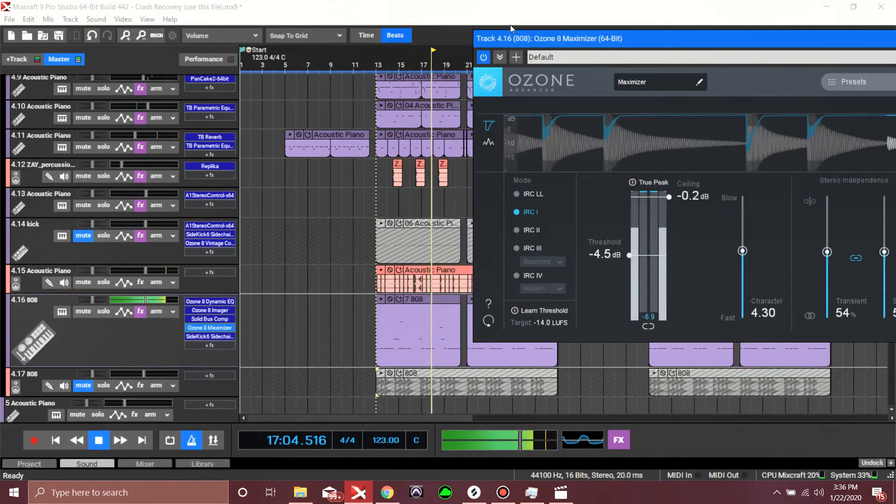
click(343, 134)
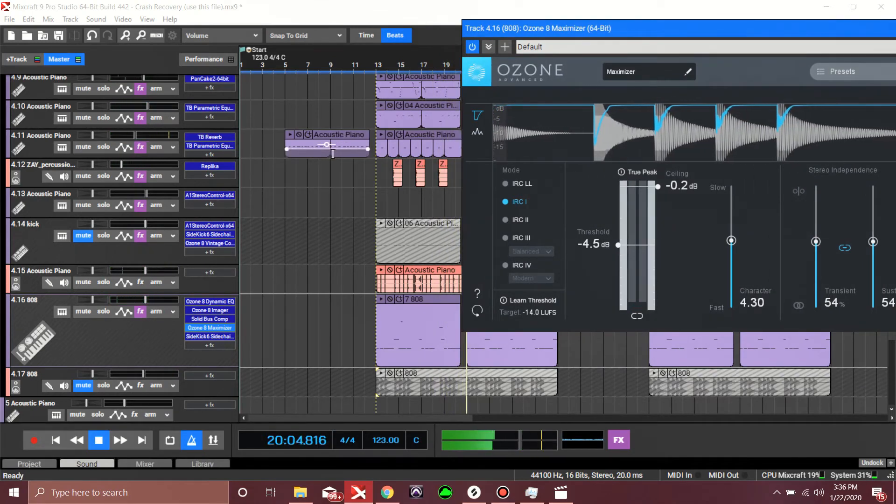
click(377, 66)
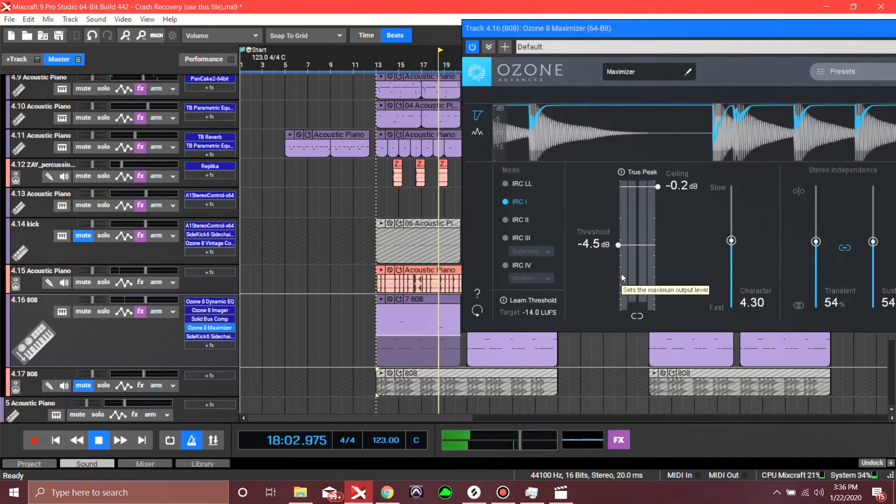
- Examine the Maximizer's threshold and level meters on track 4.16 during playback, and close the effect window
drag(626, 27, 150, 22)
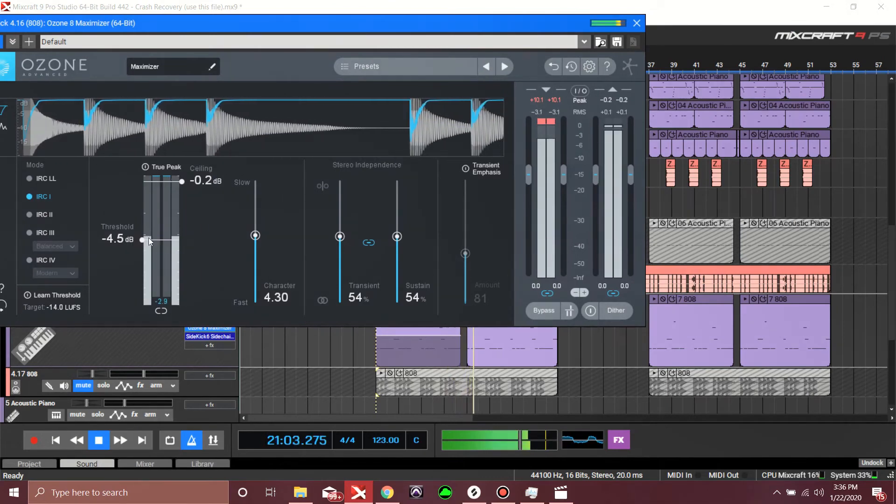
mouse_move(143, 239)
mouse_down()
mouse_move(150, 278)
mouse_move(153, 238)
mouse_up()
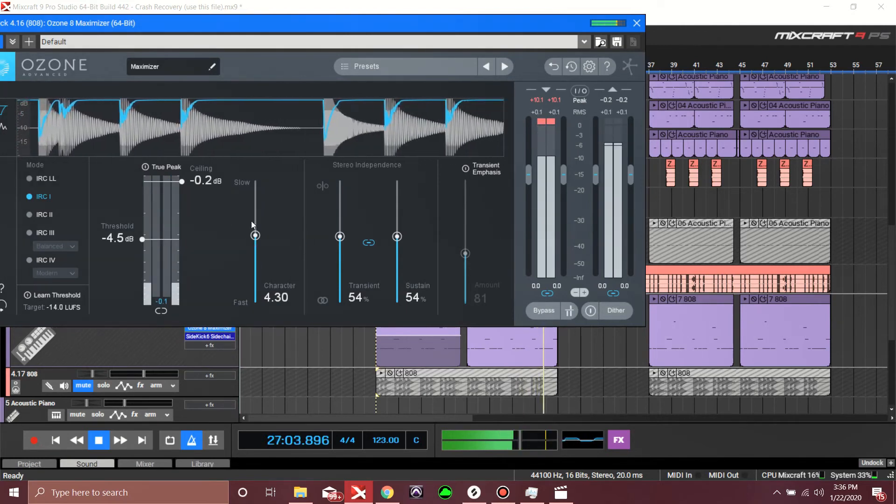
click(636, 23)
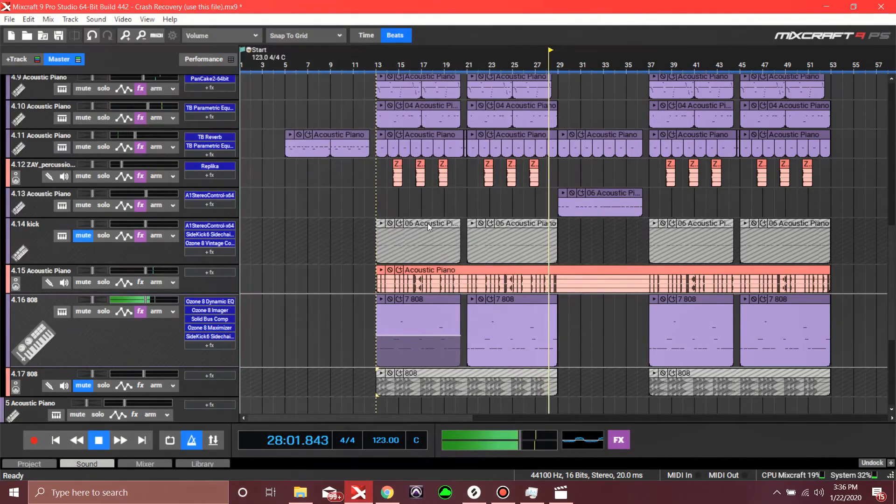
- View the SideKick6 Sidechain Compressor on track 4.16 808 while replaying from around measure 17
click(209, 328)
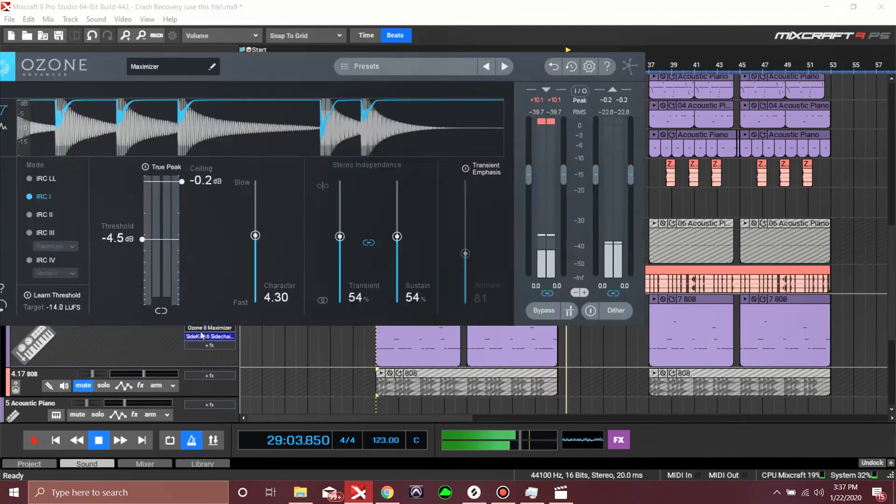
click(202, 334)
click(636, 22)
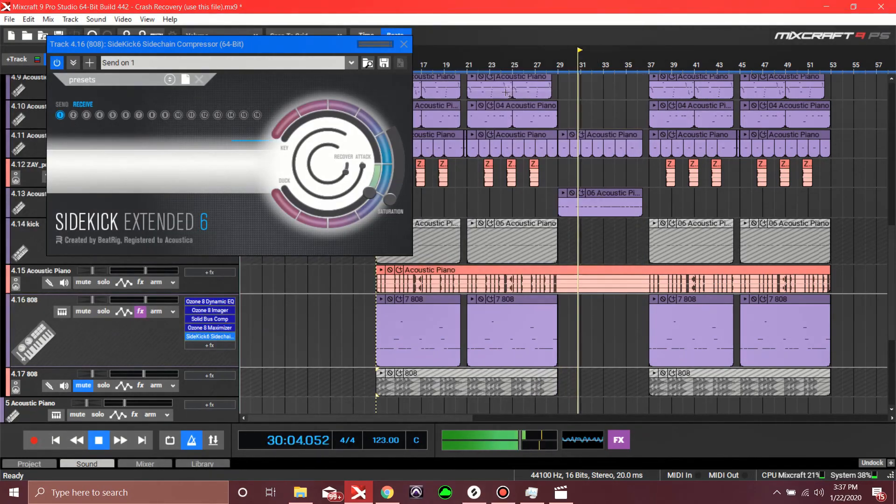
click(424, 54)
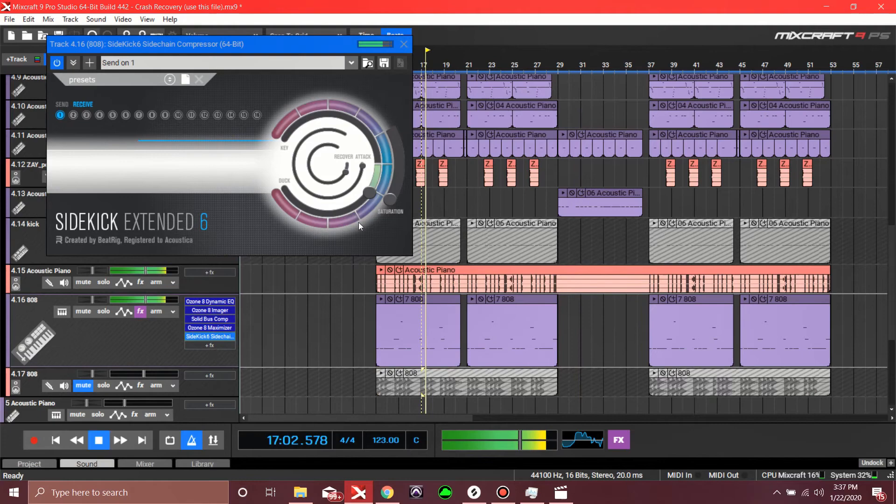
drag(273, 46, 531, 115)
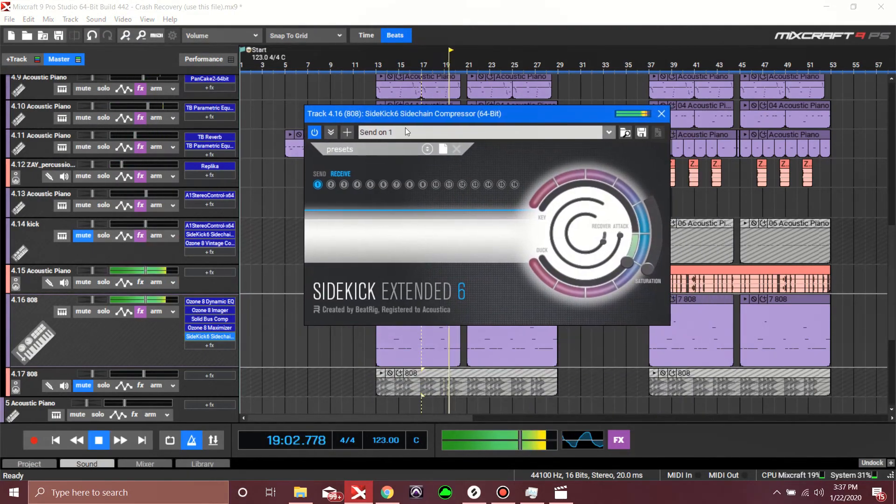
- Mute track 4.15 and solo the 4.14 kick and 4.16 808 tracks, keeping the SideKick6 window open beside their controls
drag(388, 114, 539, 150)
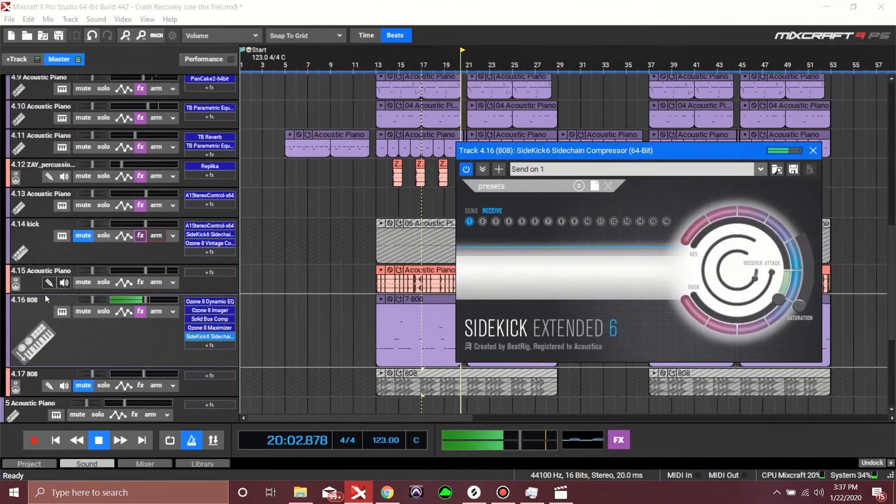
click(83, 282)
click(103, 235)
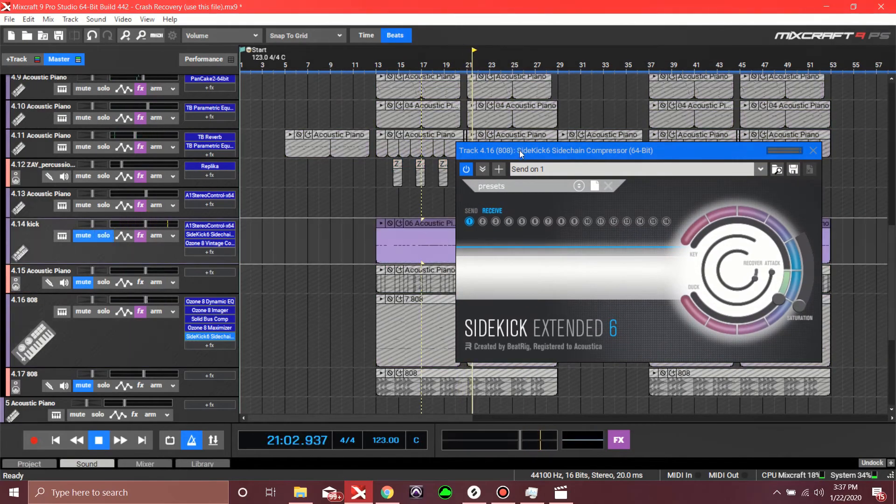
drag(519, 151, 363, 88)
click(104, 311)
click(473, 217)
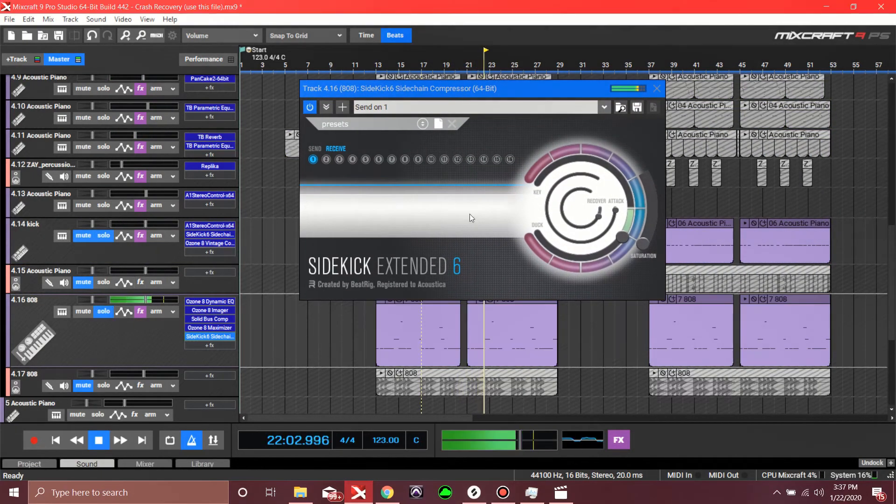
- Replay from measure 13 to examine the SideKick6 ducking curve and its Recover and Attack settings on the 808, and close the effect window
key(space)
drag(419, 92, 326, 103)
click(379, 58)
key(space)
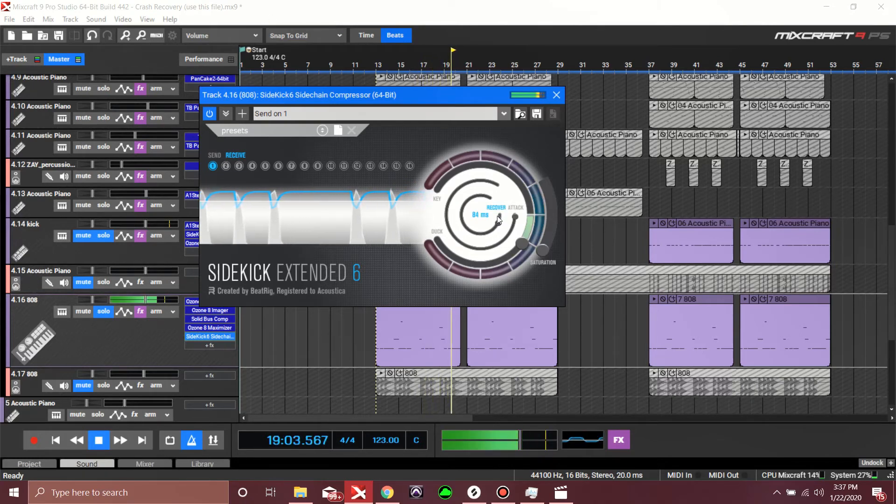
key(space)
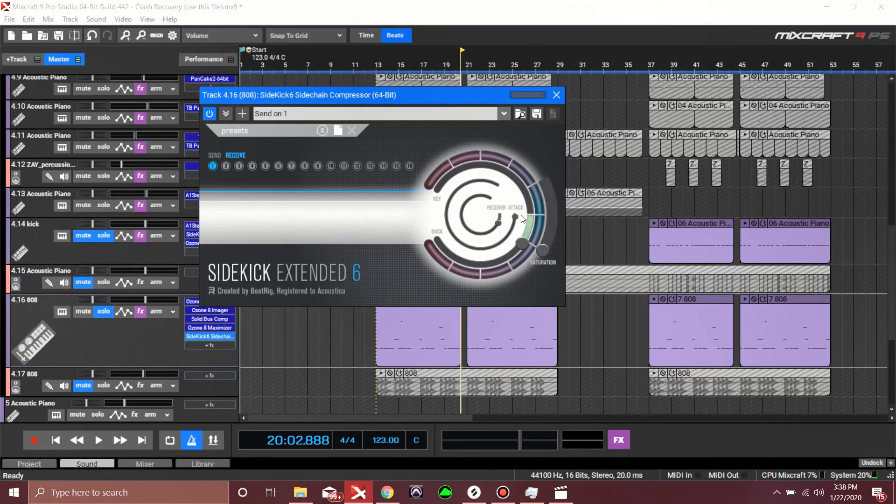
click(560, 94)
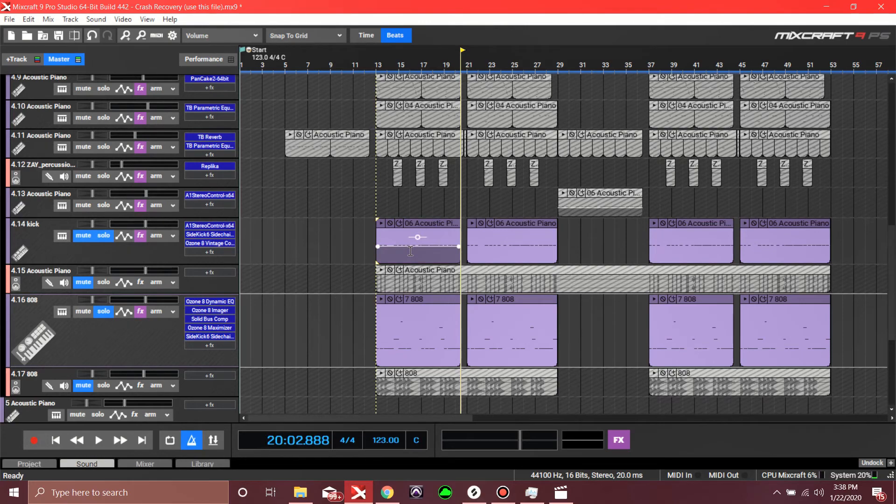
- Clear the solos on the 4.14 kick and 4.16 808 tracks and mute track 4.16
click(105, 235)
click(101, 304)
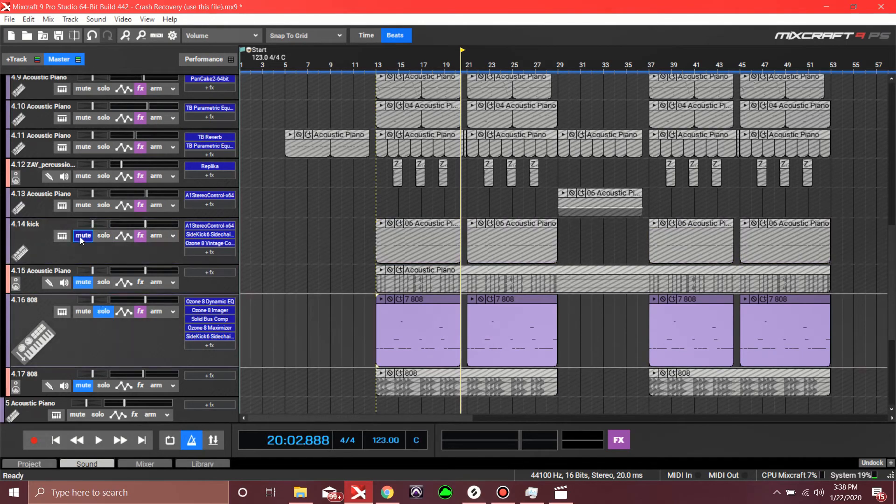
click(101, 310)
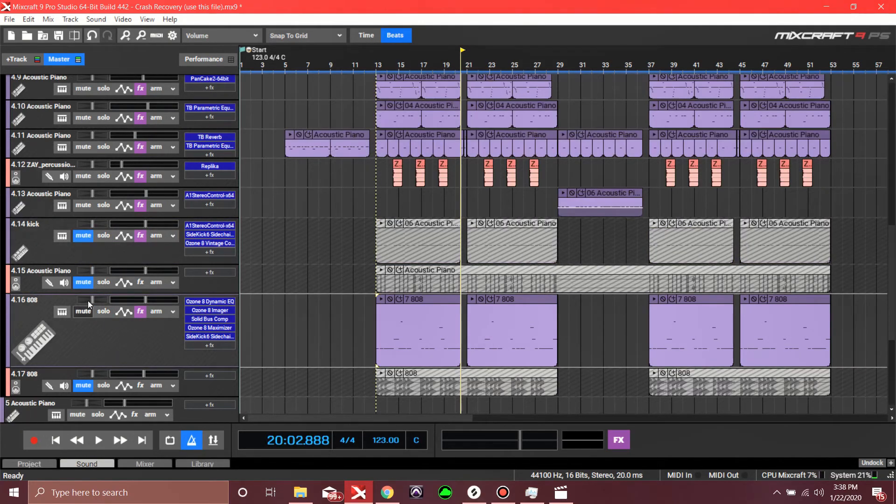
click(86, 314)
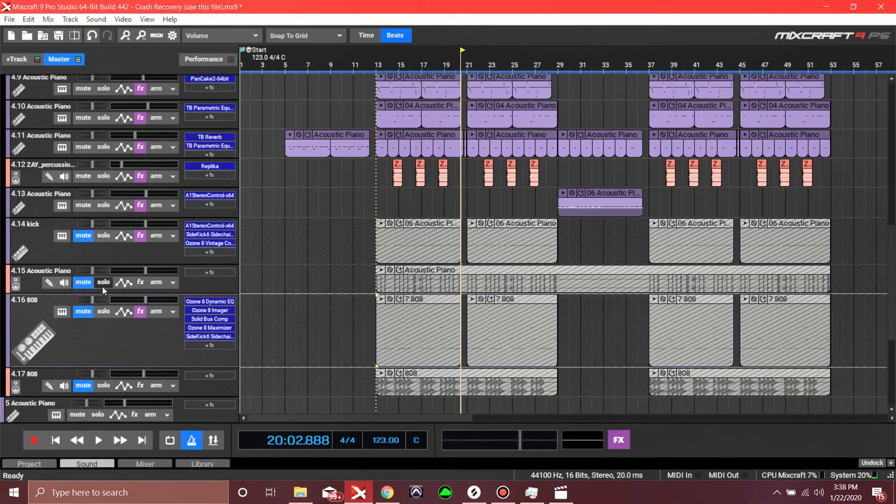
- Unmute audio tracks 4.15 Acoustic Piano and 4.17 808 and play the full mix from measure 13
click(84, 282)
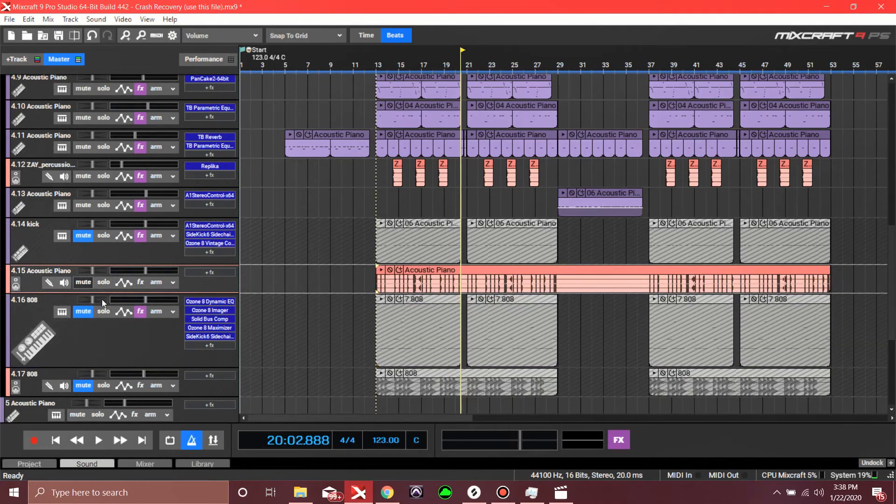
click(86, 388)
scroll(91, 321, down, 1)
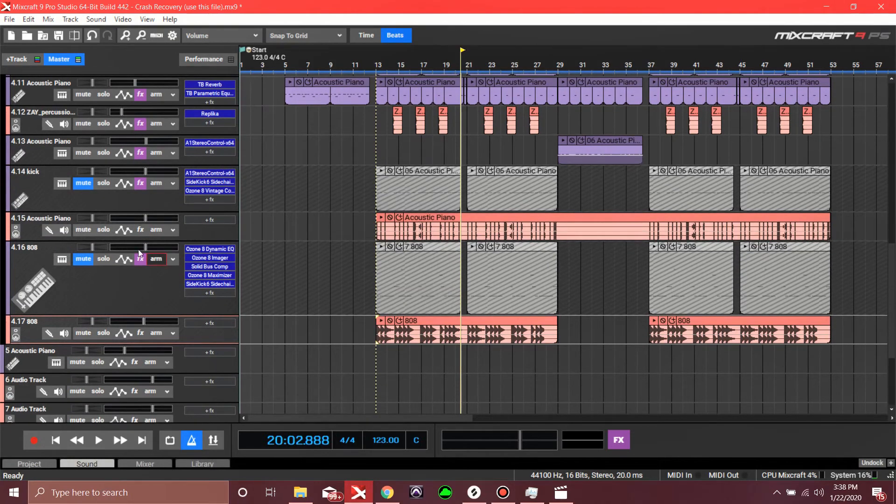
scroll(369, 116, up, 1)
click(378, 60)
key(space)
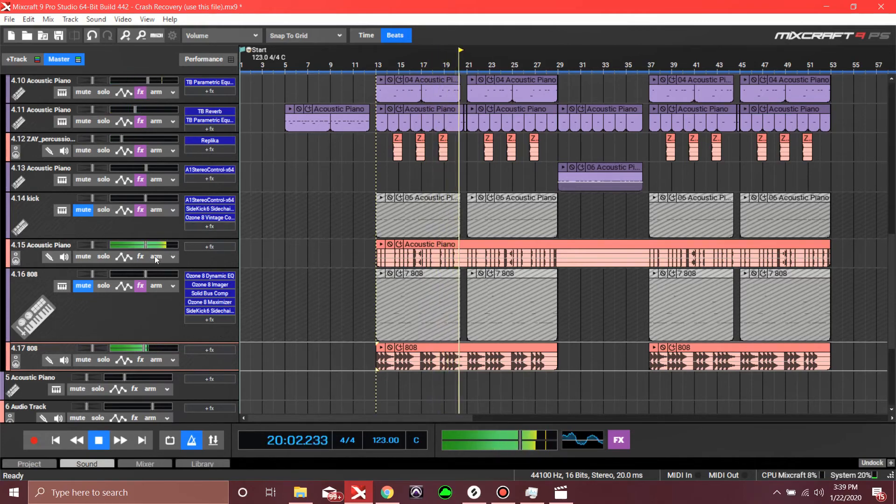
- Turn on loop playback for measures 5 to 13 and return the playhead to the project start
scroll(141, 263, up, 1)
scroll(142, 263, up, 5)
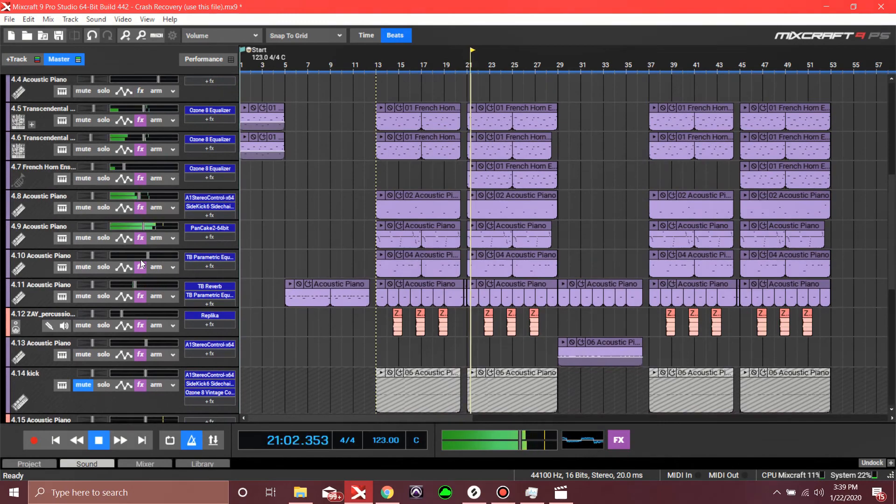
scroll(140, 263, up, 4)
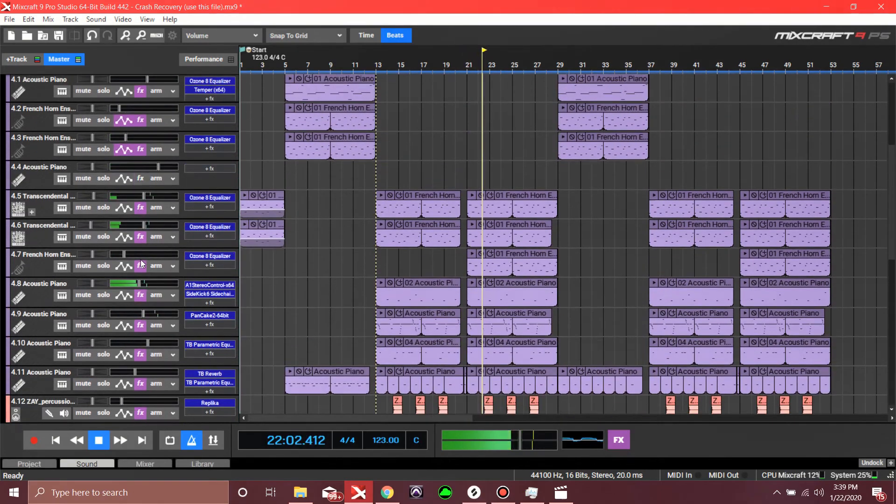
scroll(141, 259, up, 2)
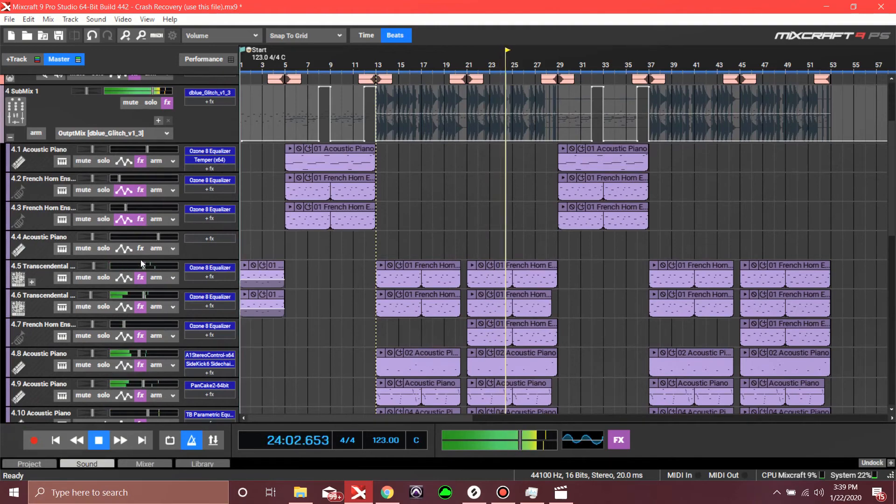
scroll(141, 263, up, 3)
drag(269, 80, 287, 71)
right_click(295, 57)
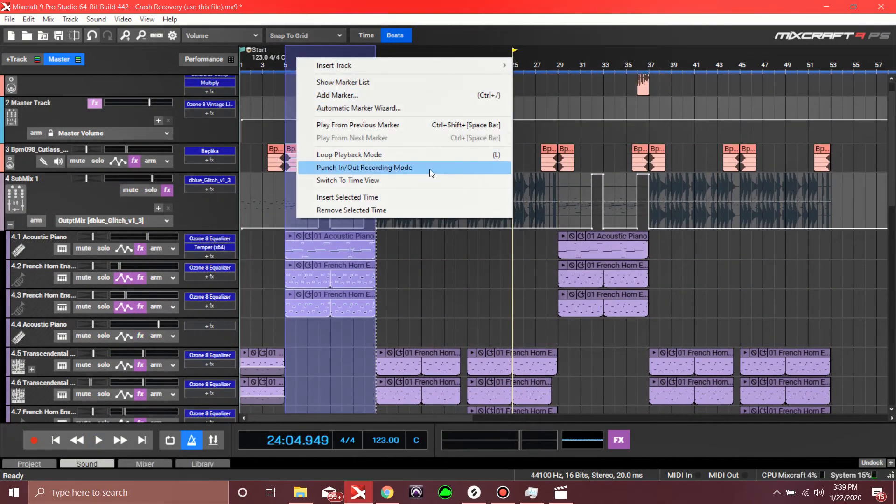
click(420, 156)
click(64, 442)
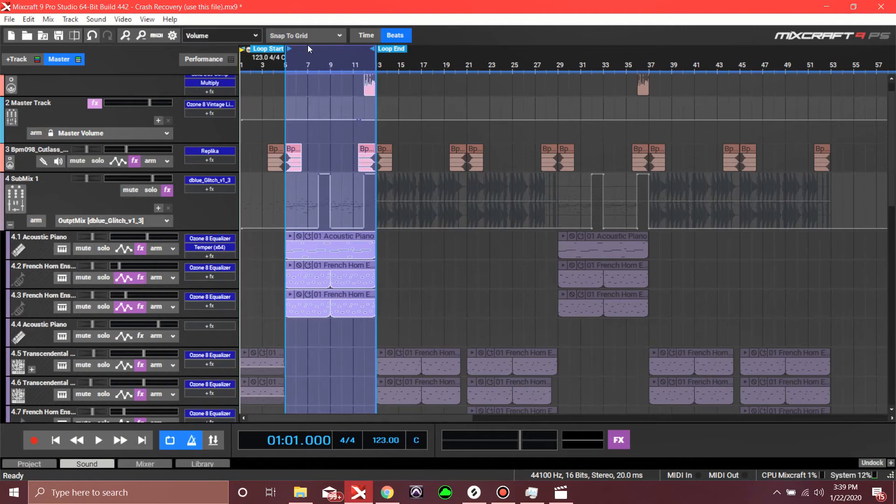
- Move the loop range to measures 13 to 21 and play from its start
mouse_move(373, 48)
mouse_down()
mouse_move(478, 48)
mouse_move(466, 49)
mouse_up()
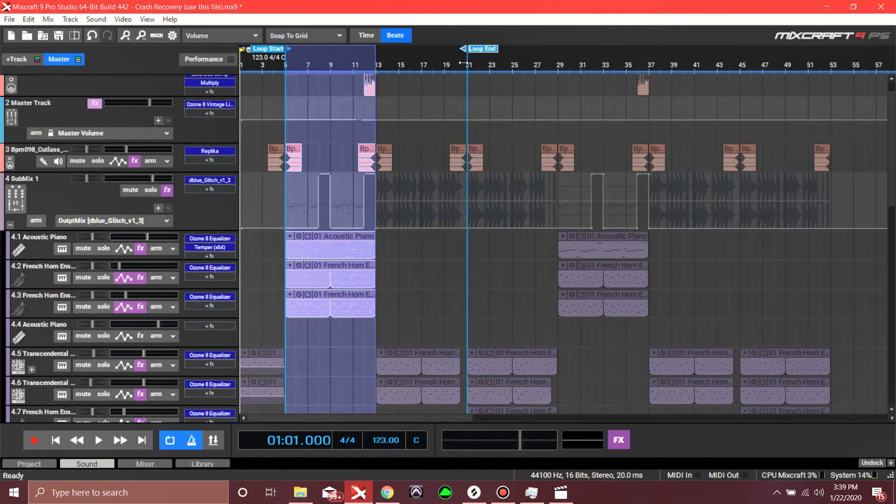
drag(375, 64, 380, 65)
click(381, 57)
key(space)
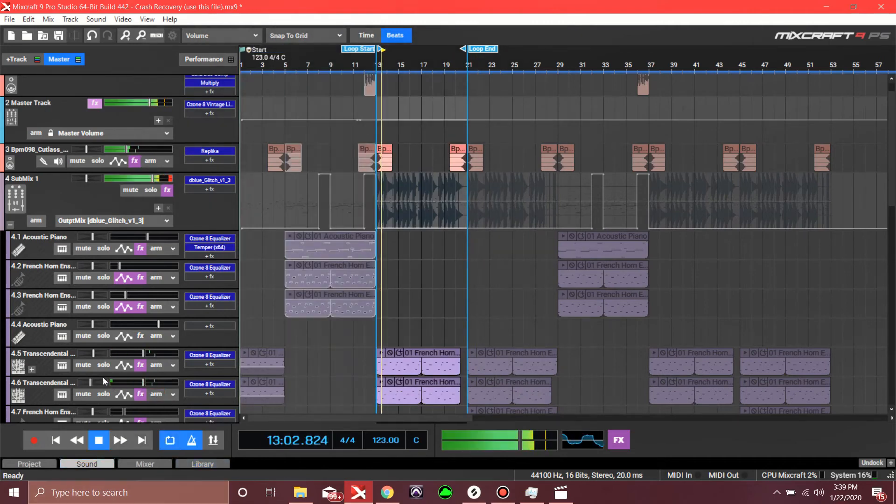
- Briefly solo the Transcendental tracks 4.5 and 4.6 during playback, clear both solos, and rewind the playhead
click(102, 365)
click(106, 394)
scroll(108, 387, down, 2)
click(109, 343)
click(107, 315)
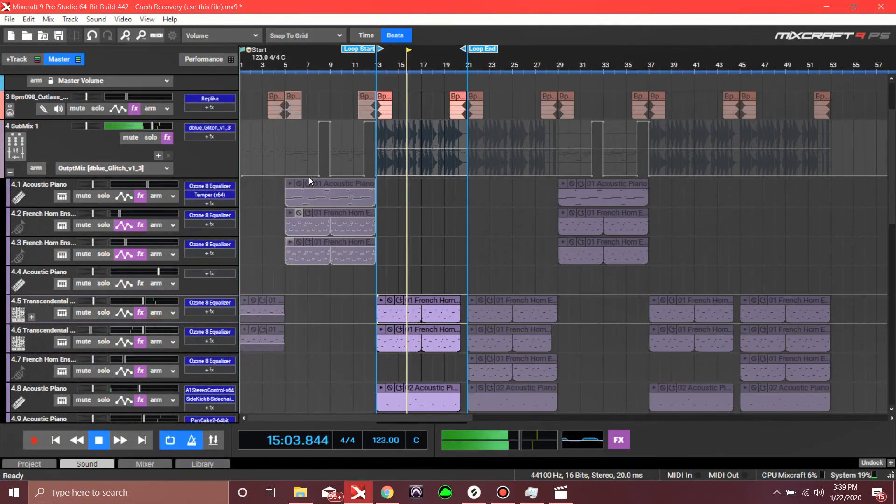
click(77, 440)
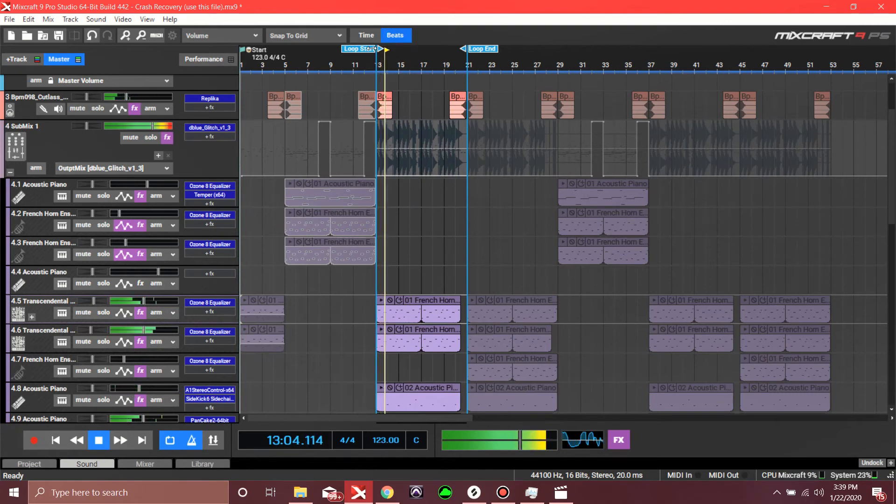
- Set the loop range back to measures 5 to 13, stop playback, and return to the project start
drag(379, 48, 283, 55)
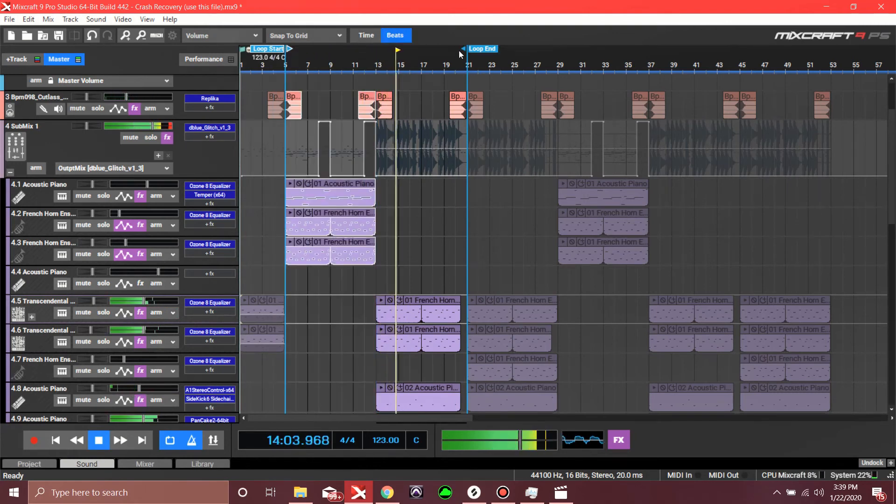
drag(467, 49, 371, 56)
key(space)
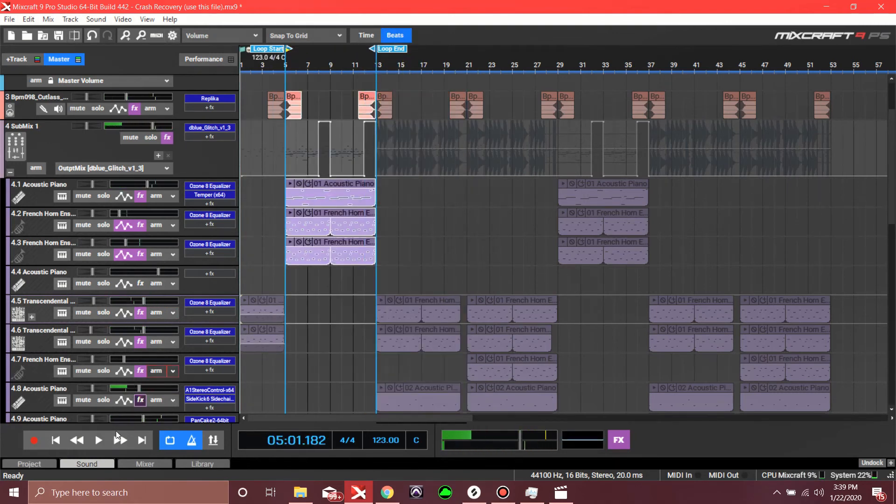
click(57, 441)
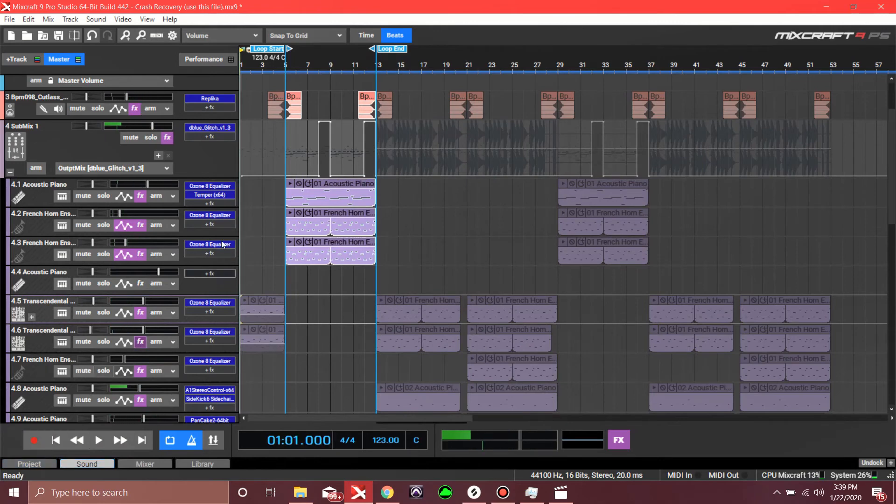
- Solo only French Horn track 4.3, play it while viewing its Serum instrument settings, and close the instrument window
click(103, 225)
click(103, 255)
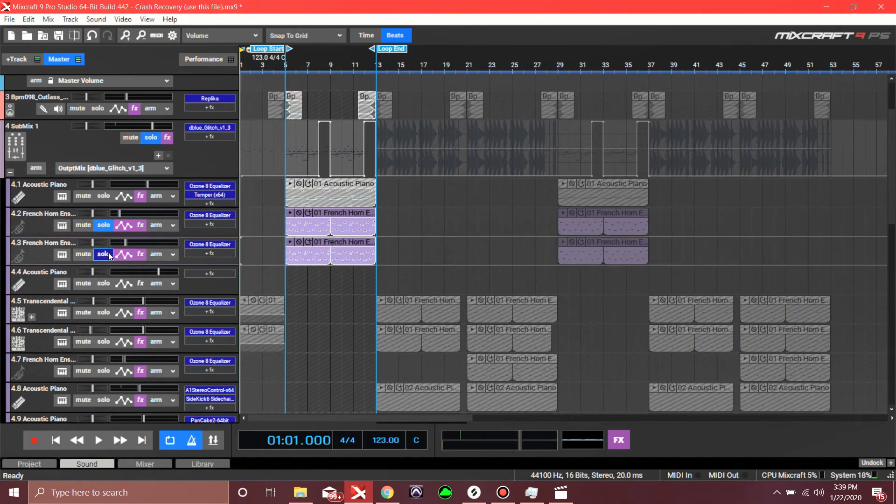
click(103, 226)
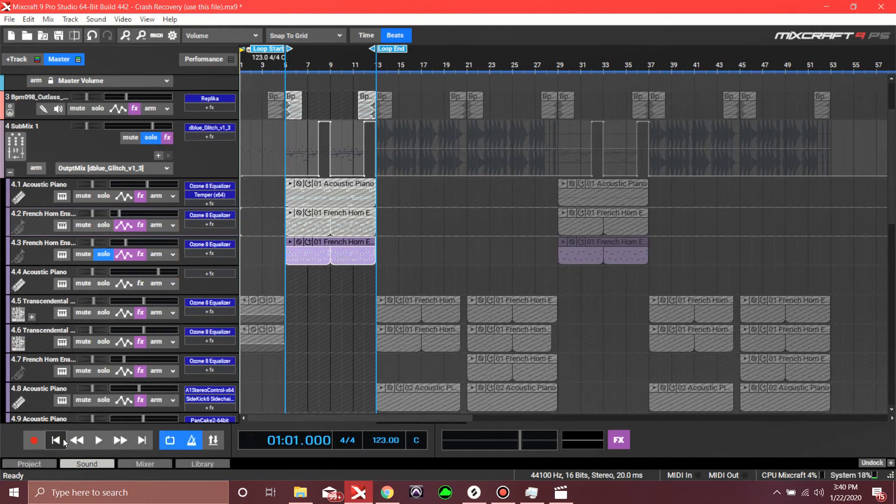
key(space)
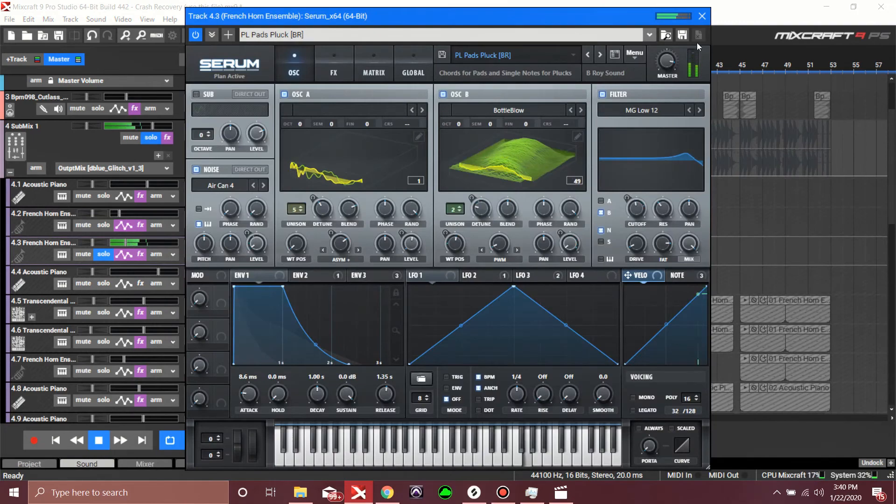
click(698, 16)
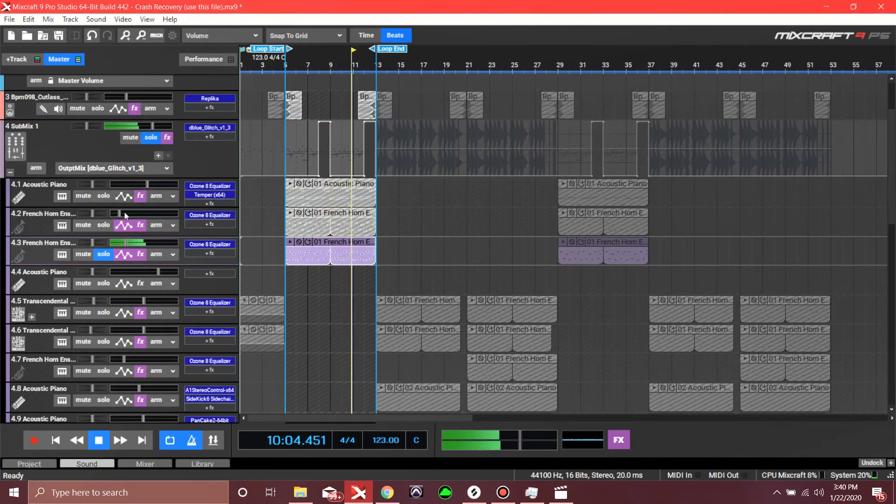
- Solo track 4.2 and view its Serum instrument, hearing it alone and together with soloed track 4.3, and close the instrument window
click(105, 226)
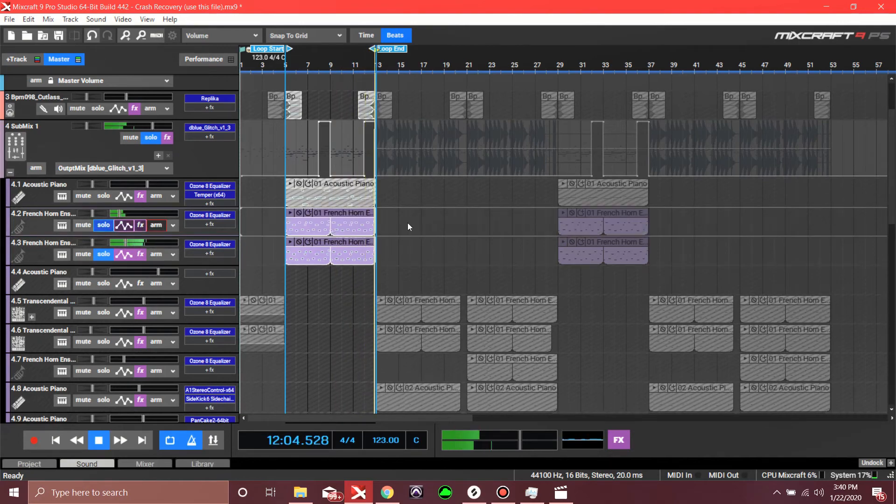
click(67, 229)
click(104, 254)
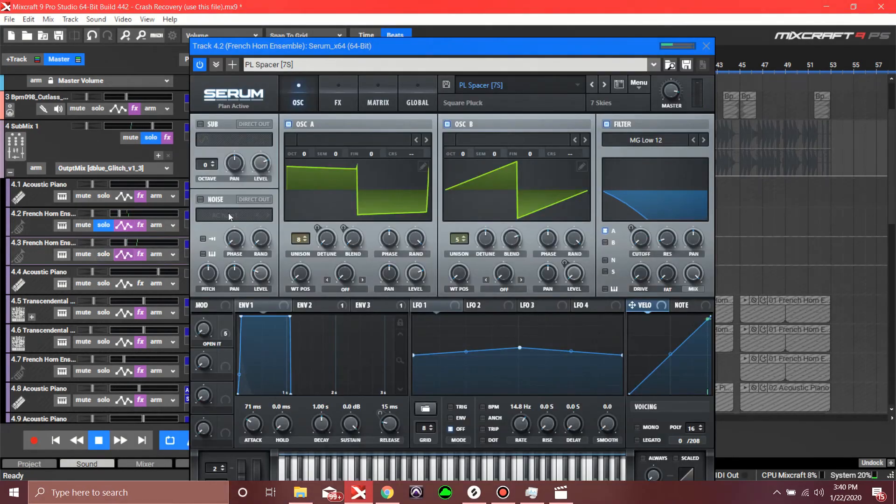
click(100, 253)
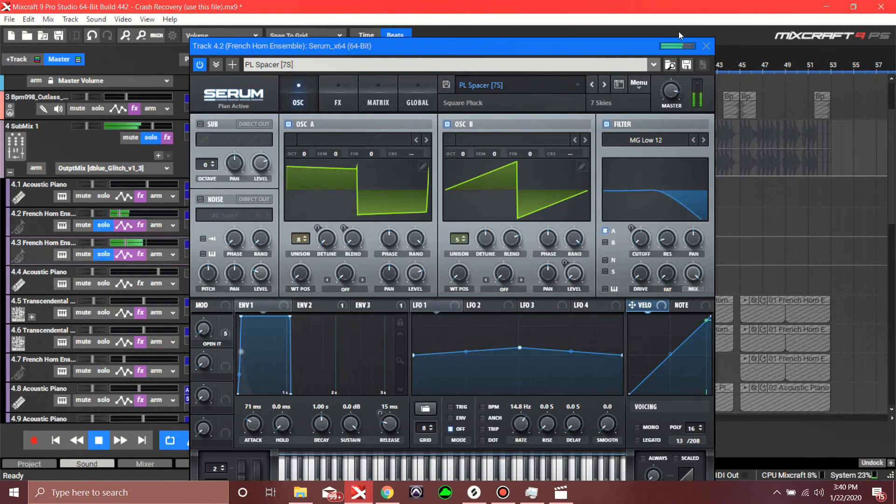
click(706, 46)
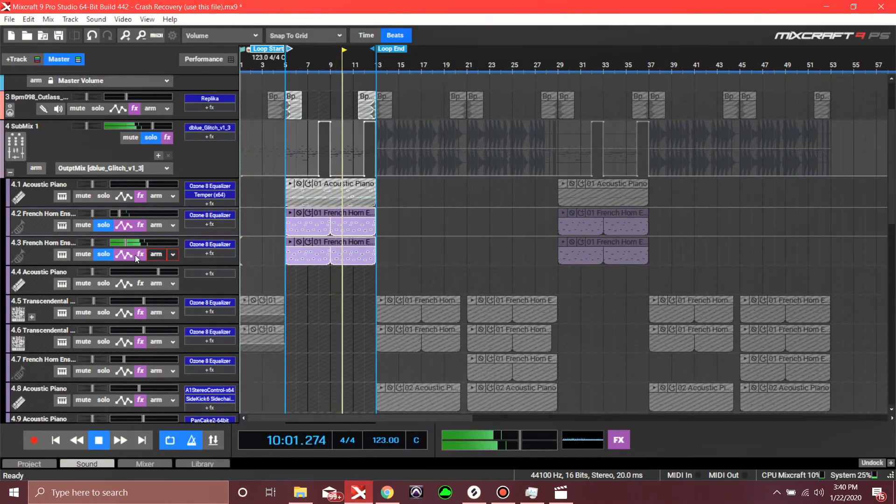
- Examine the Ozone 8 Equalizer on French Horn track 4.2, including band 3, during playback, and close it
click(216, 215)
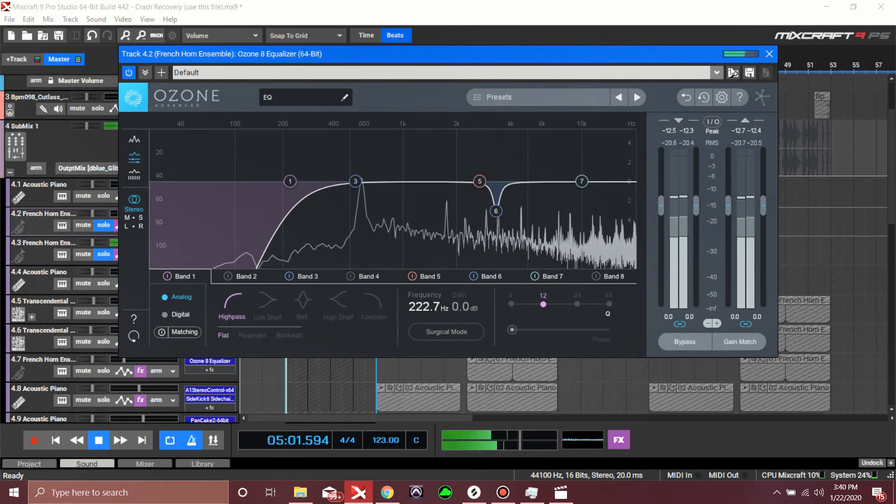
click(357, 182)
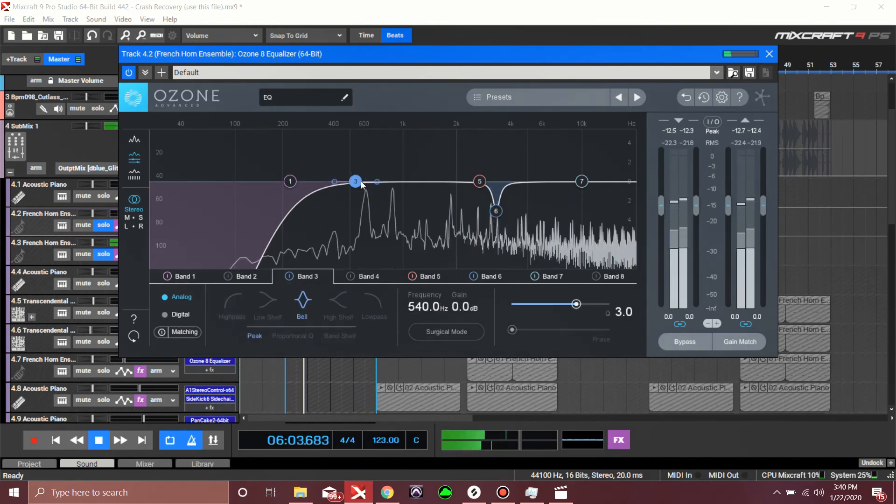
click(769, 53)
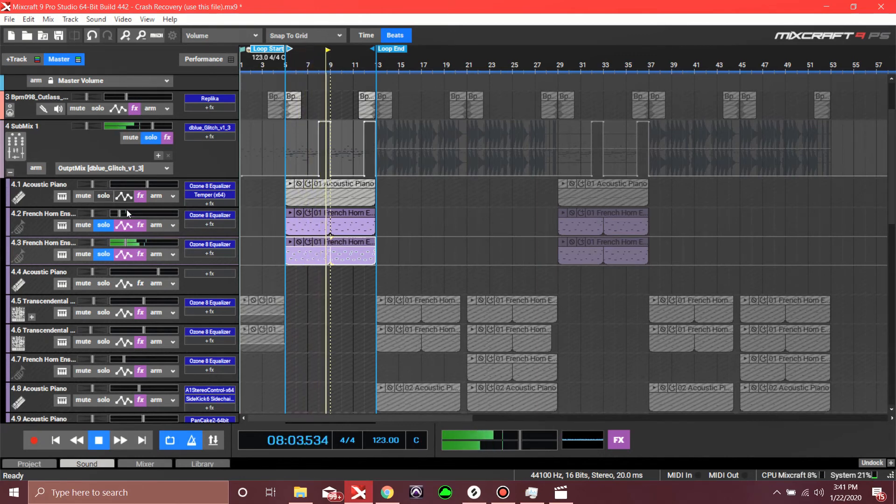
- Solo Acoustic Piano track 4.1, return to the project start, view the track's Massive instrument settings, and close them
click(101, 195)
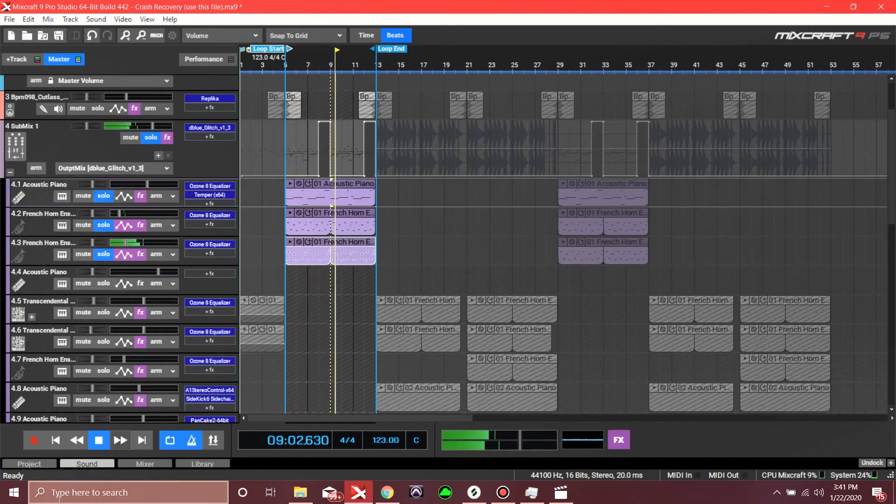
click(61, 445)
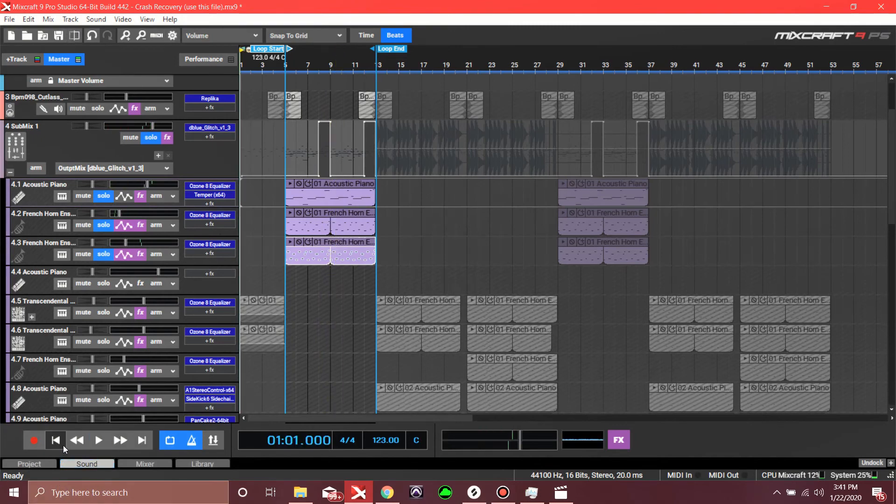
click(62, 196)
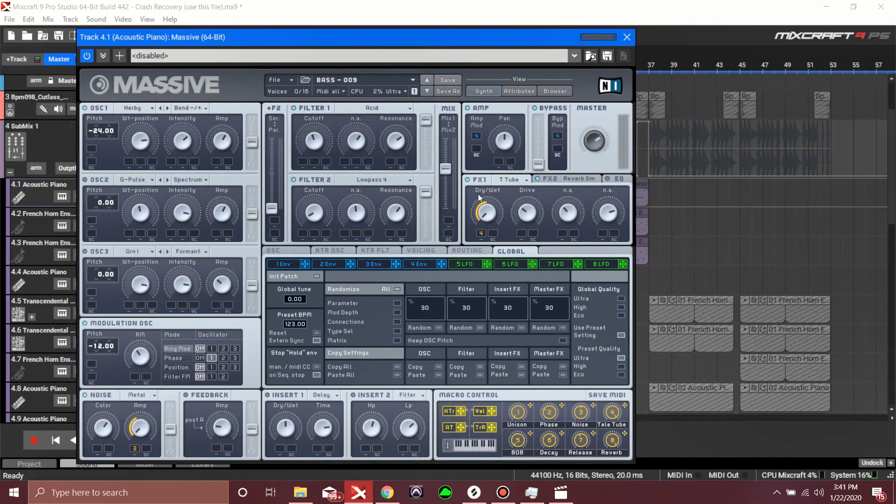
click(627, 37)
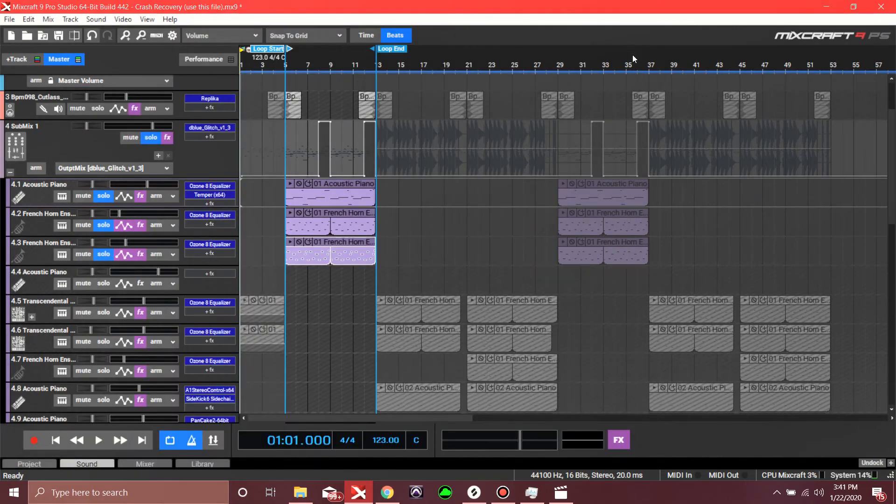
- Play the soloed tracks while examining the dblue_Glitch_v1_3 effect on SubMix 1, and close its window
click(98, 441)
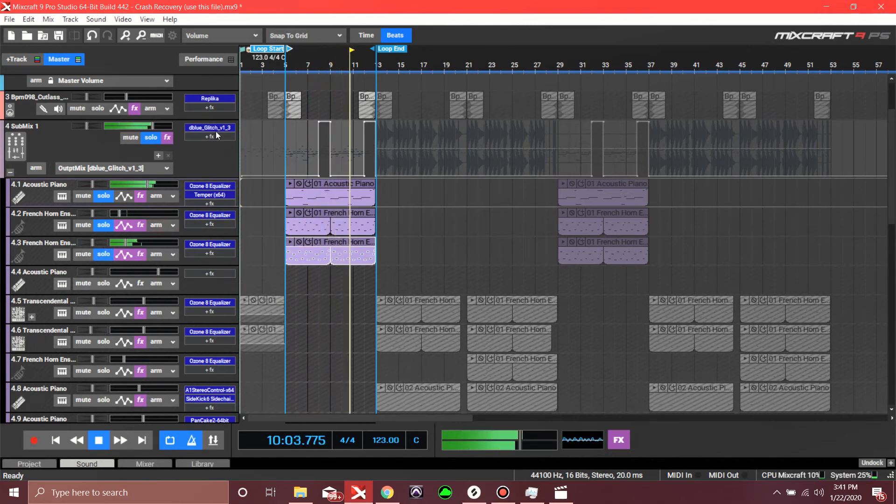
click(227, 129)
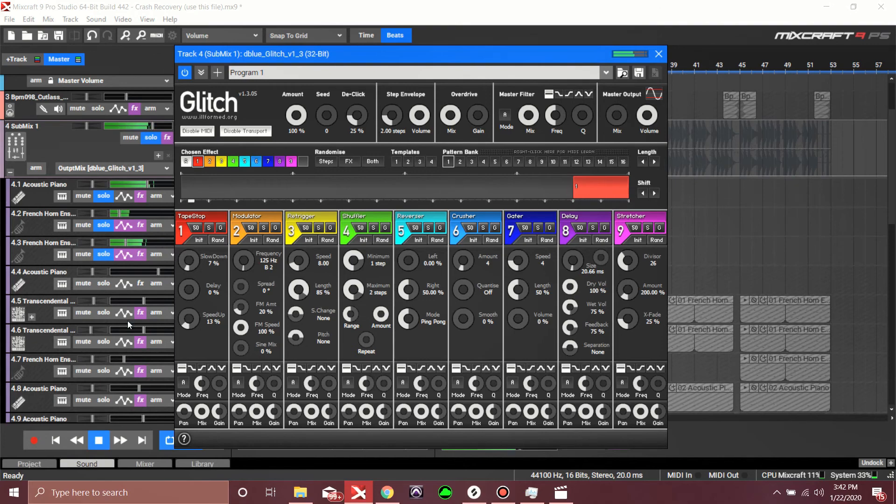
click(658, 54)
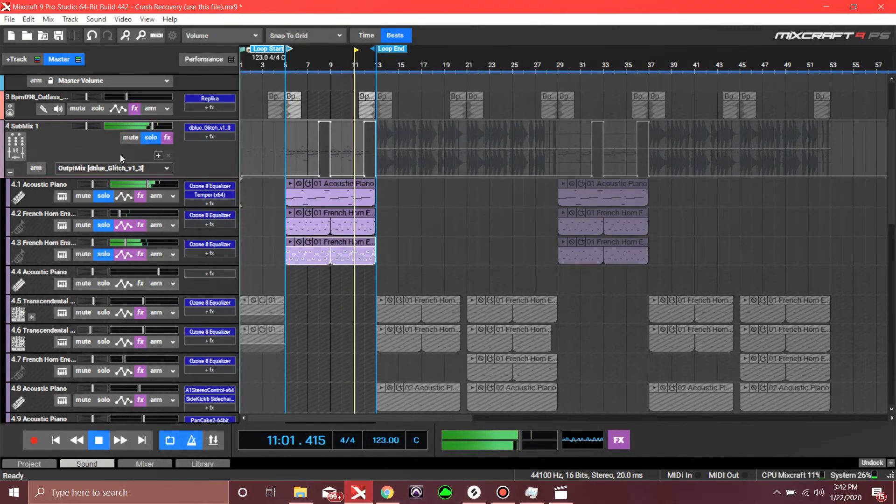
- Show which dblue_Glitch_v1_3 parameter is automated on SubMix 1, choosing OutptMix
click(87, 171)
mouse_move(98, 263)
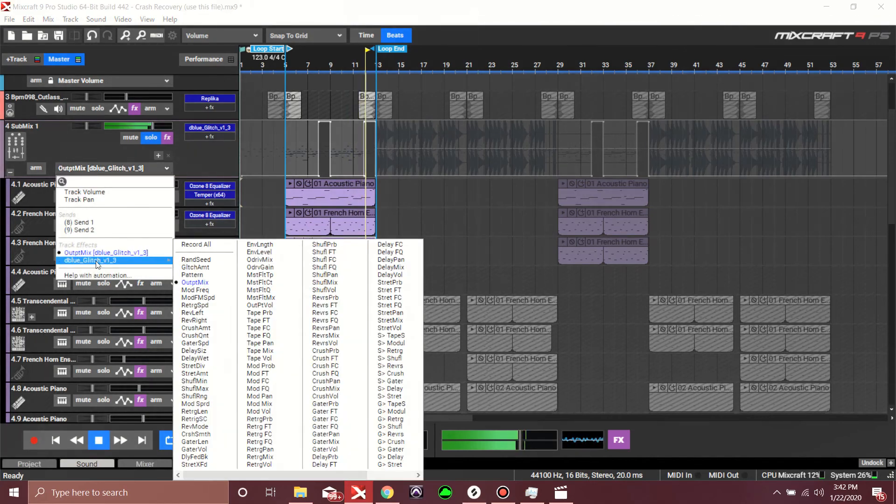
click(192, 282)
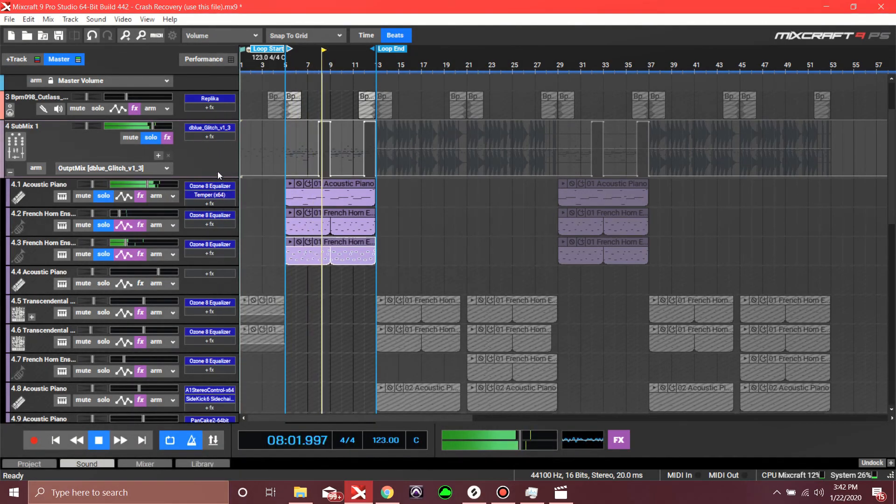
click(136, 169)
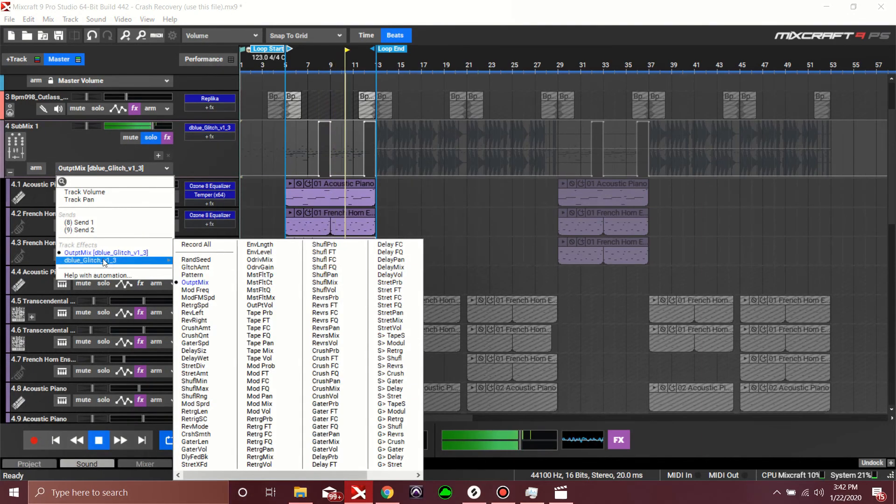
click(205, 283)
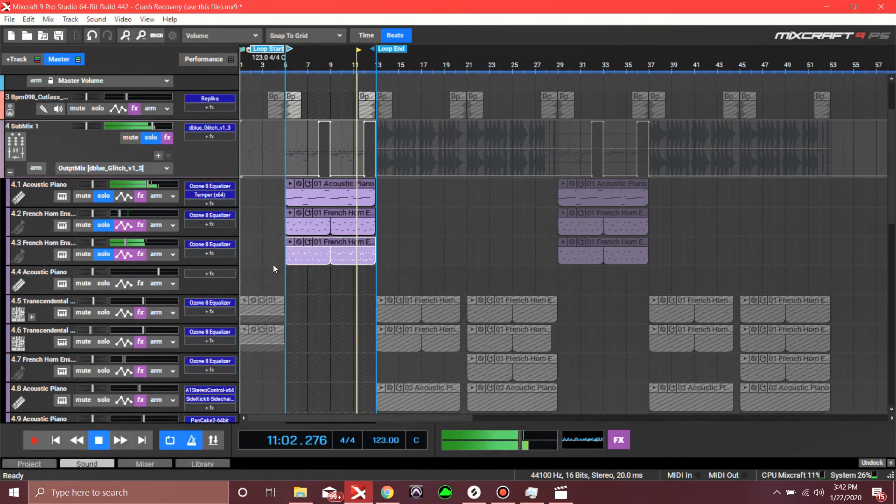
- Try lowering the OutptMix automation block on SubMix 1 between measures 8 and 9, and undo the change
mouse_move(318, 122)
mouse_down()
mouse_move(316, 149)
mouse_move(318, 122)
mouse_up()
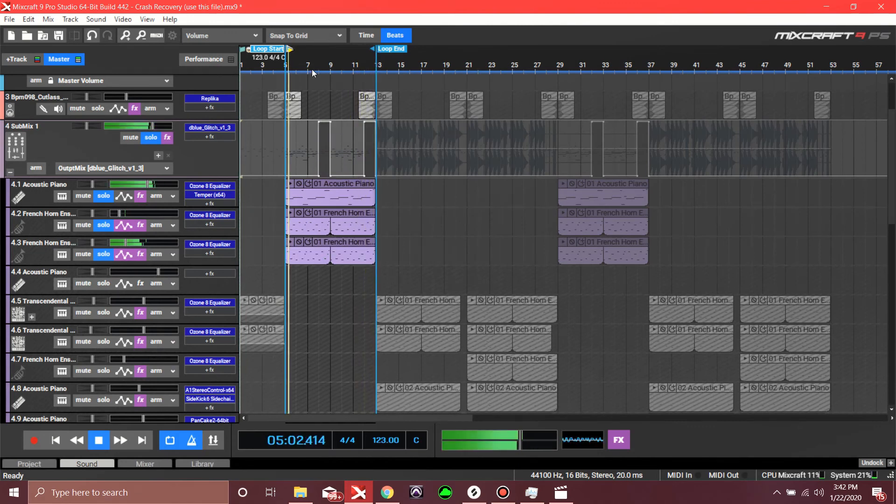
drag(319, 122, 318, 155)
drag(331, 122, 332, 156)
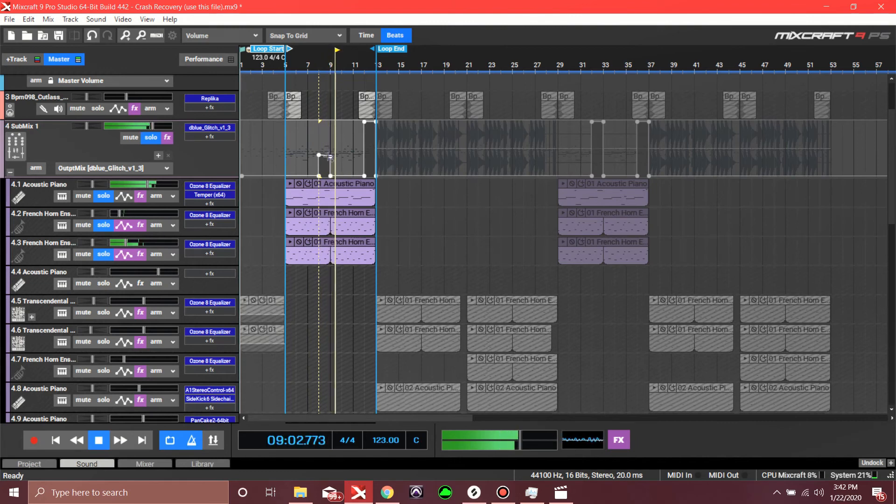
key(ctrl+z)
key(ctrl+z)
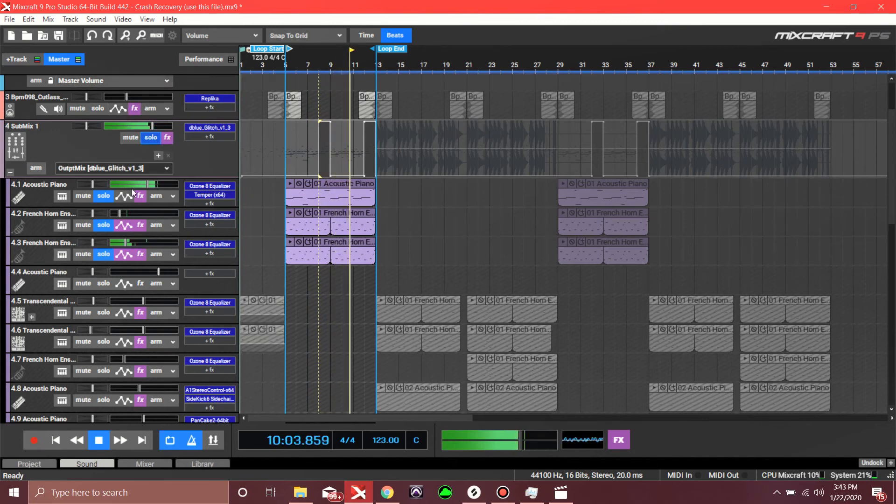
- Solo only the Bpm098_Cutlass_Crashes track 3 by unsoloing tracks 4.1 to 4.3, and play it from the project start
key(space)
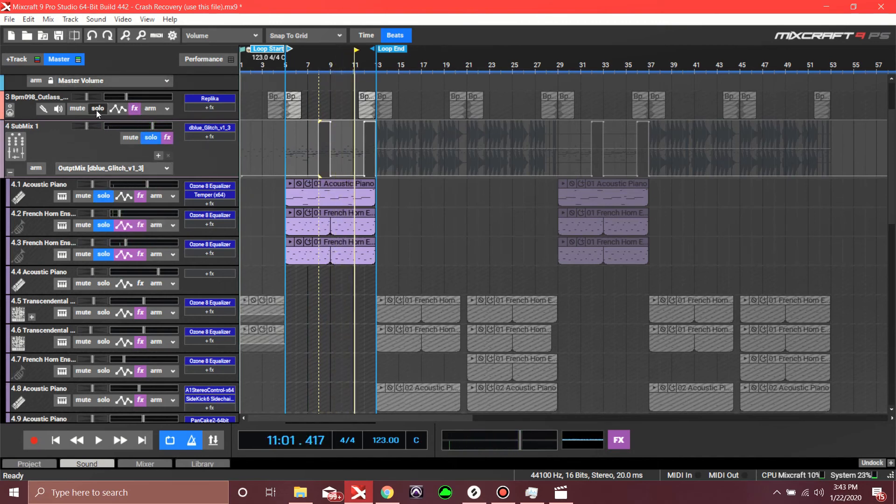
click(98, 108)
click(108, 200)
click(111, 227)
click(105, 254)
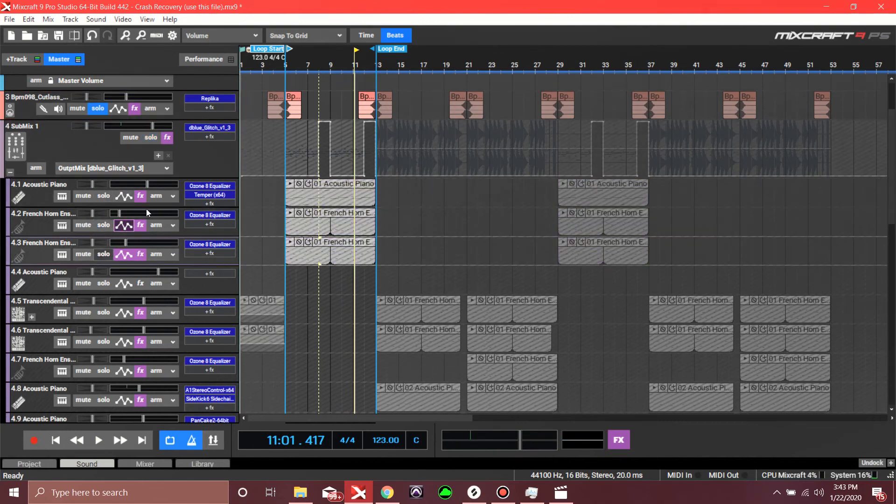
click(60, 442)
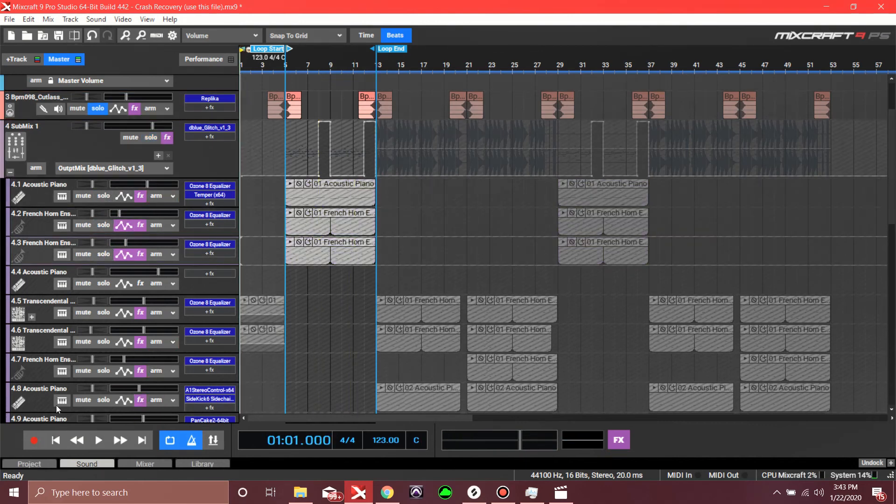
key(space)
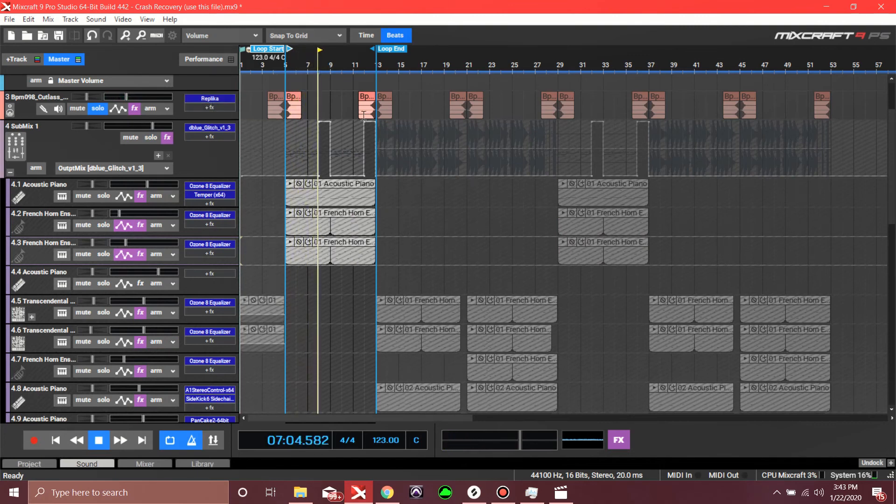
- Examine the Replika Classic Ping Pong delay on crash track 3, including its mix amount, and close it
click(198, 99)
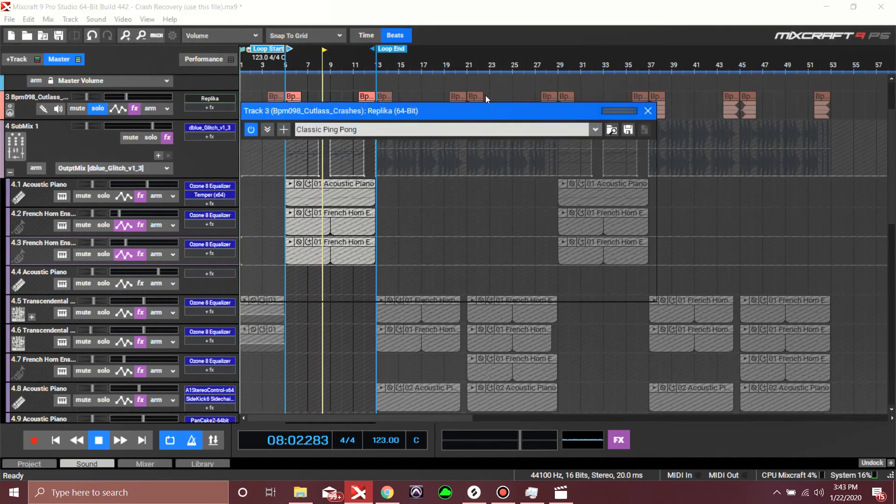
drag(465, 111, 371, 10)
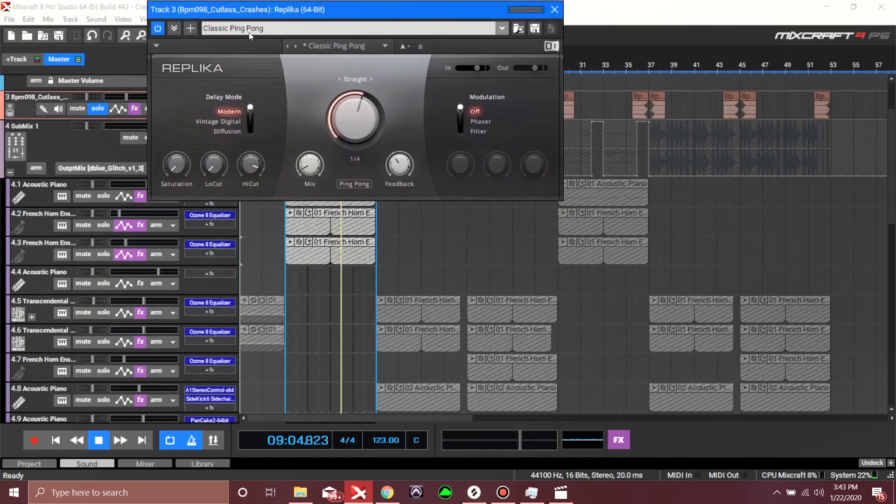
mouse_move(309, 172)
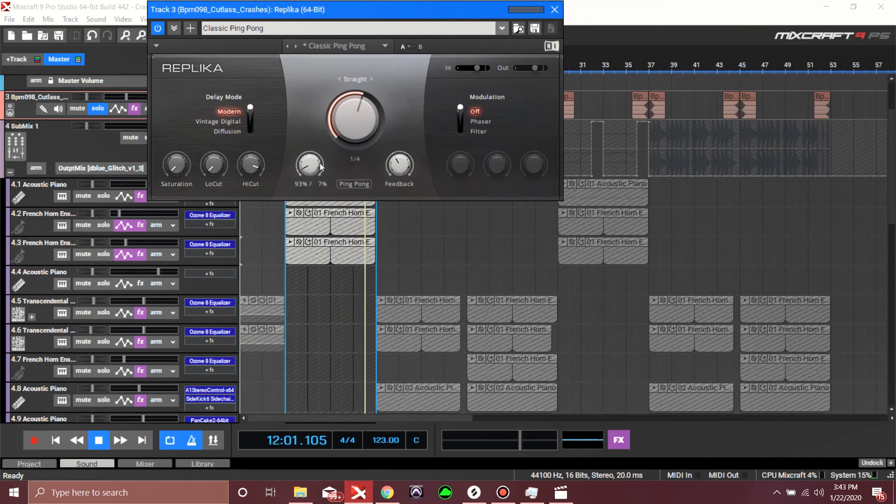
click(554, 9)
- Select the crash clip at measure 13 on track 3 and open its waveform in the sound editor
click(365, 94)
click(388, 91)
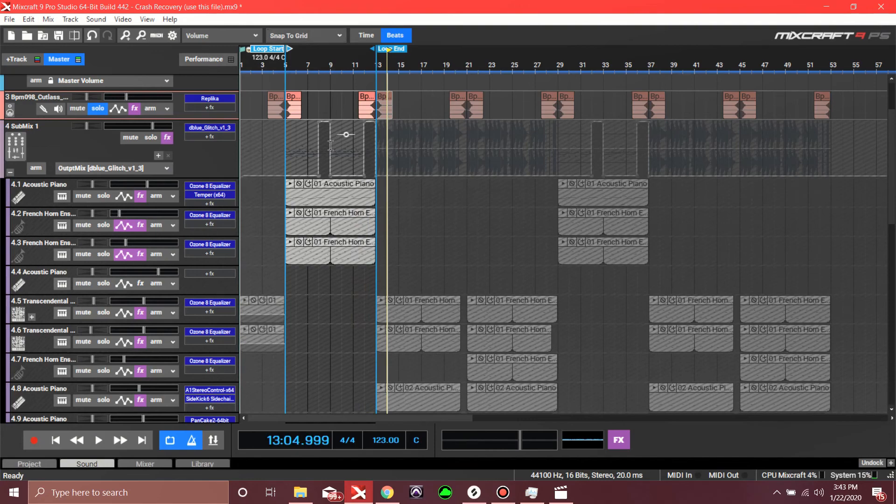
click(81, 464)
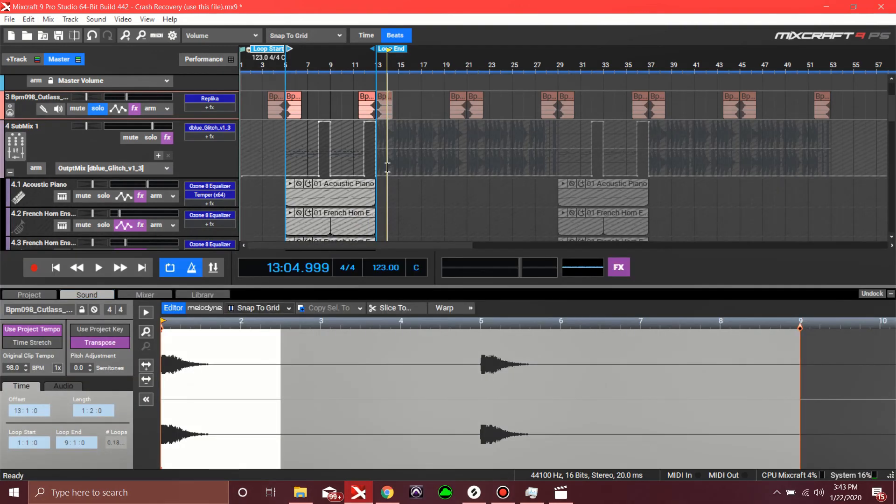
- Extend the loop end to measure 15, play the crash clips from measure 12, and close the sound editor
click(356, 86)
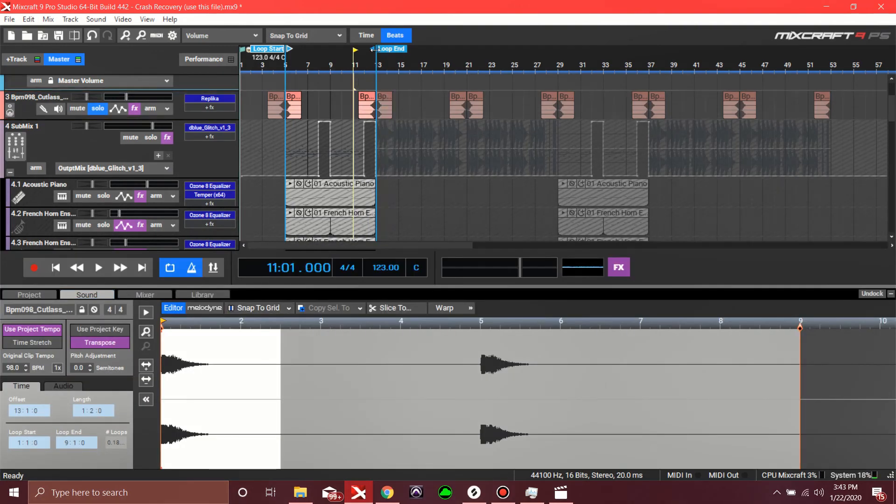
drag(376, 46, 399, 47)
click(368, 60)
key(space)
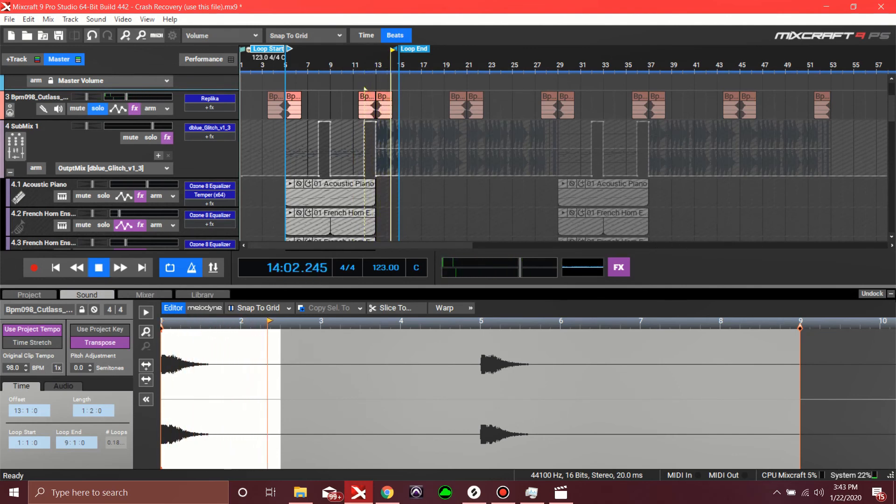
click(890, 293)
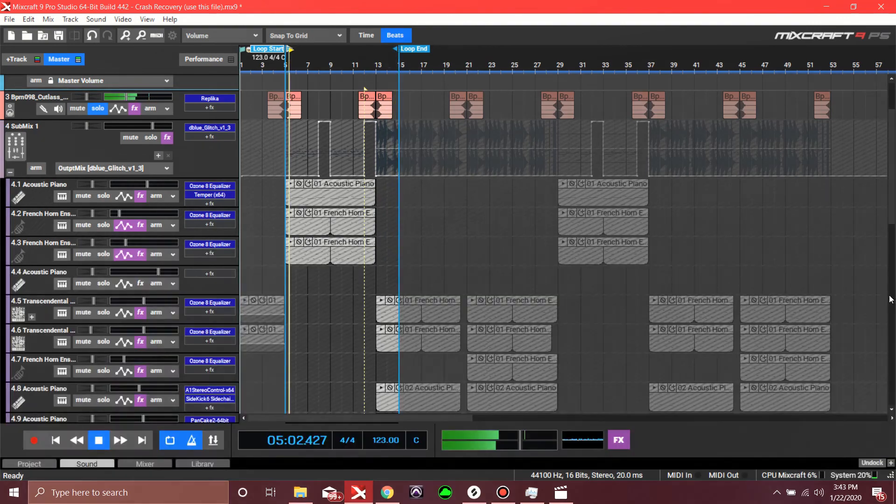
- Turn off loop playback, unsolo crash track 3, and play the full project from the start
key(space)
right_click(456, 55)
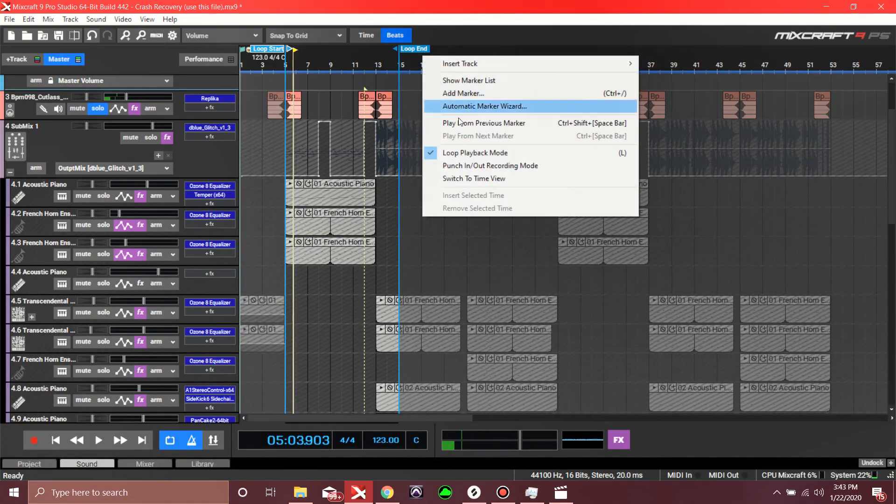
click(463, 149)
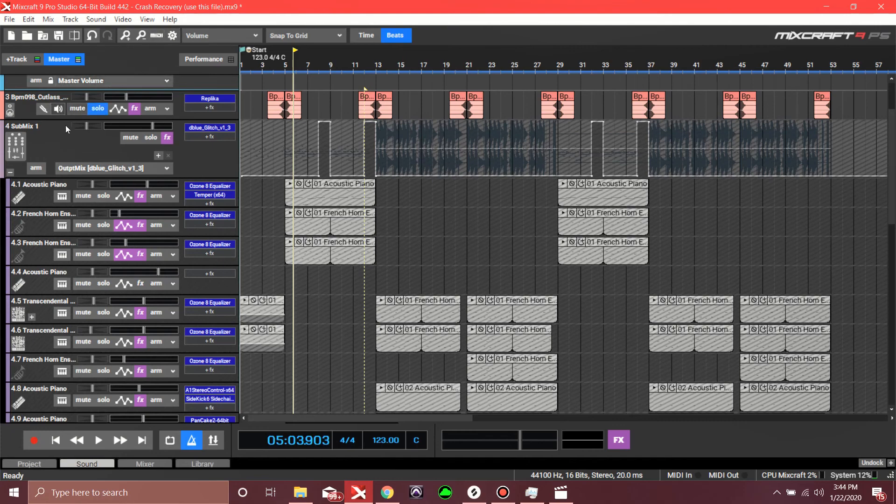
click(96, 107)
click(63, 442)
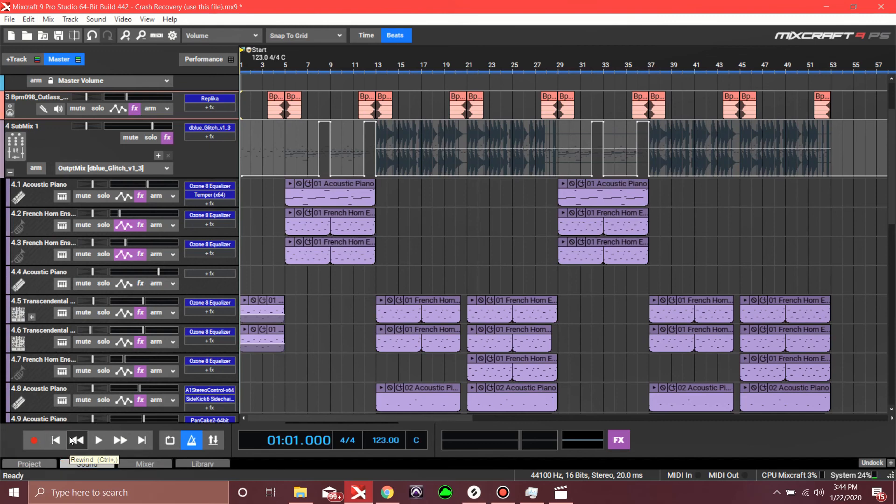
key(space)
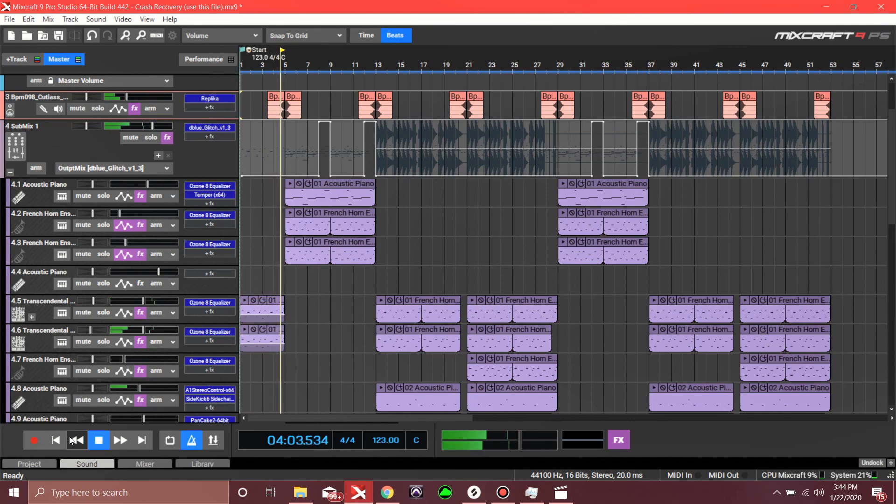
- Select the final section of the arrangement across all tracks, from measure 45 to about measure 54
scroll(85, 292, down, 2)
scroll(85, 292, down, 11)
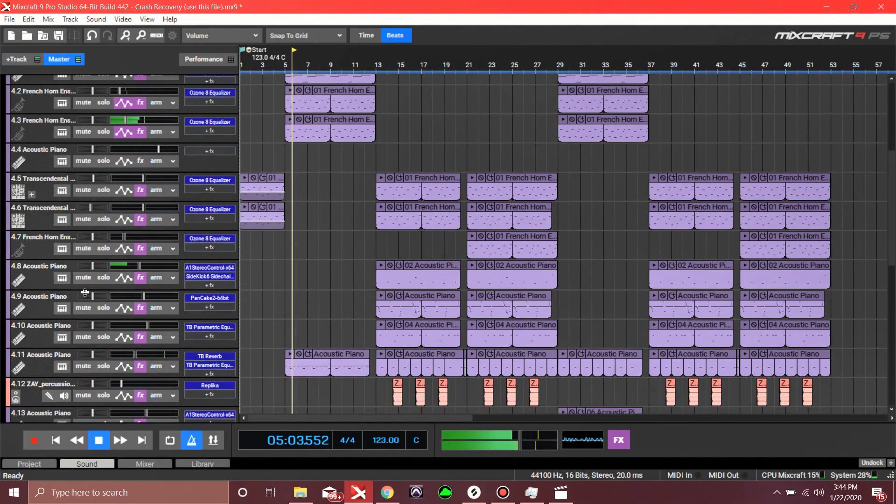
scroll(81, 282, up, 8)
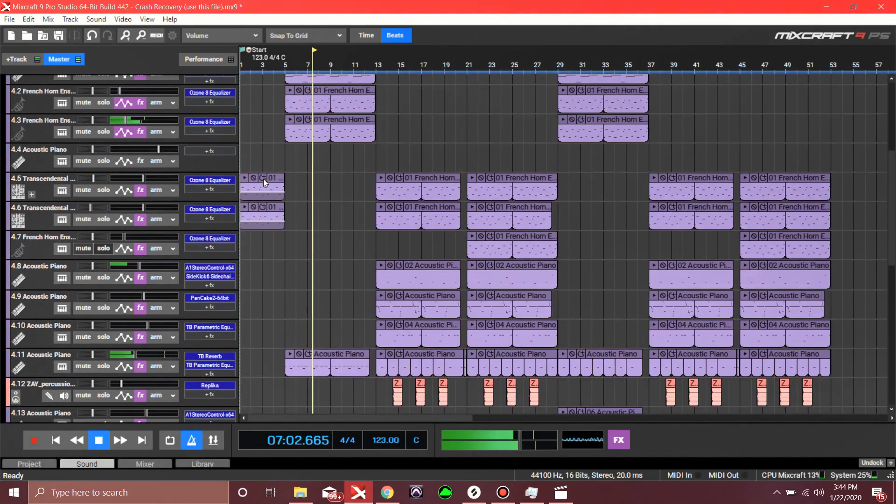
click(236, 35)
click(232, 44)
scroll(175, 139, up, 2)
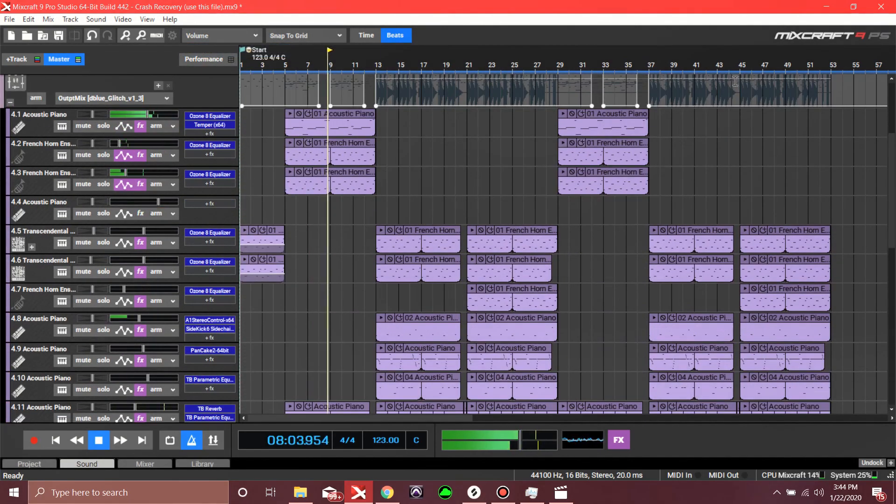
drag(741, 56, 838, 148)
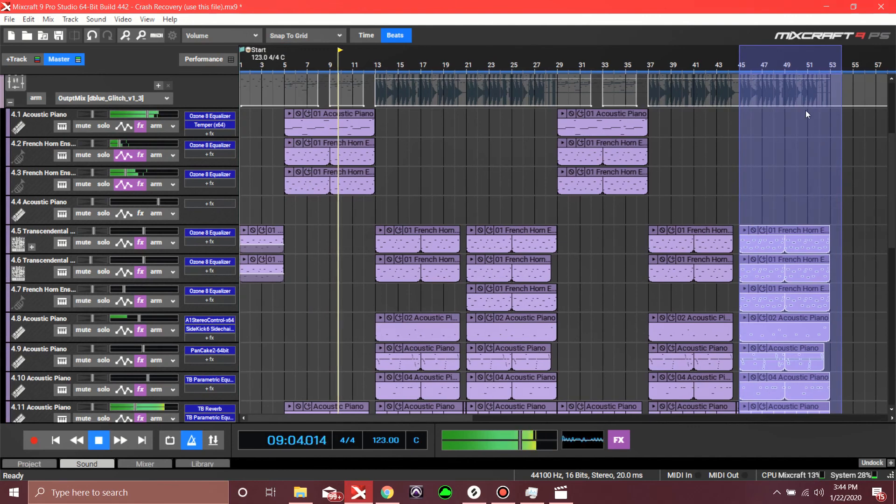
- Apply a slow fade-out envelope to all the selected clips of the final section
right_click(787, 229)
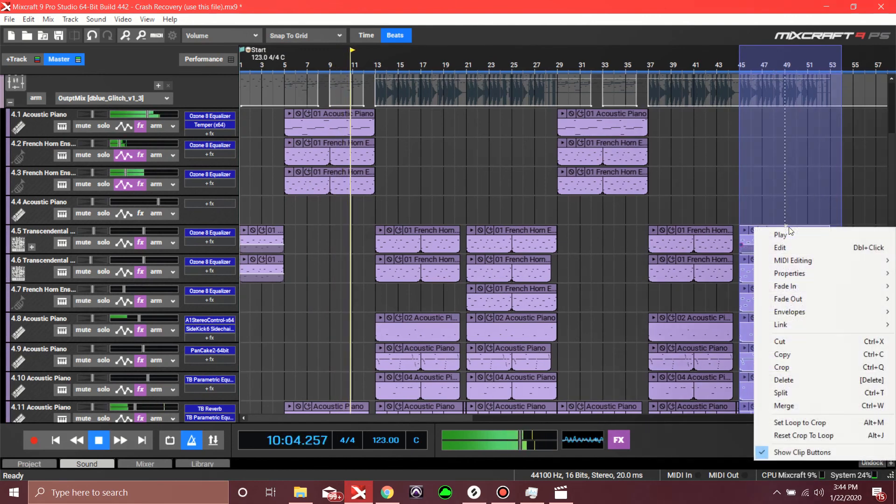
mouse_move(804, 313)
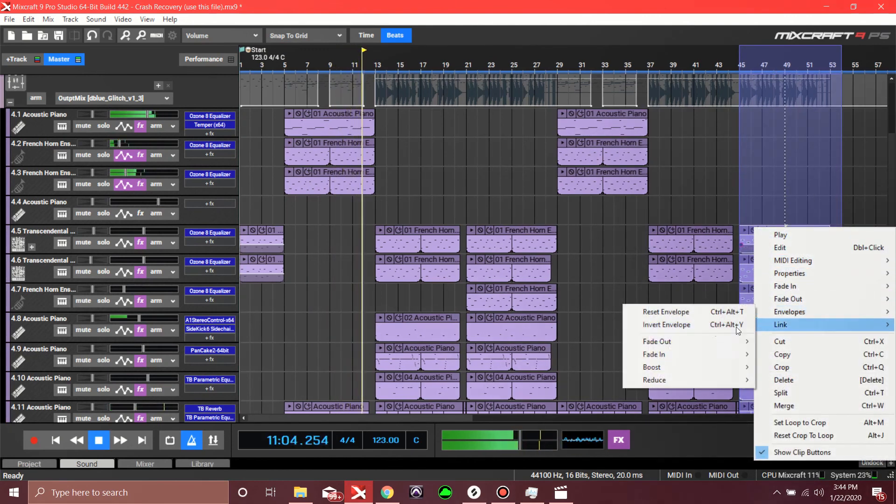
mouse_move(661, 369)
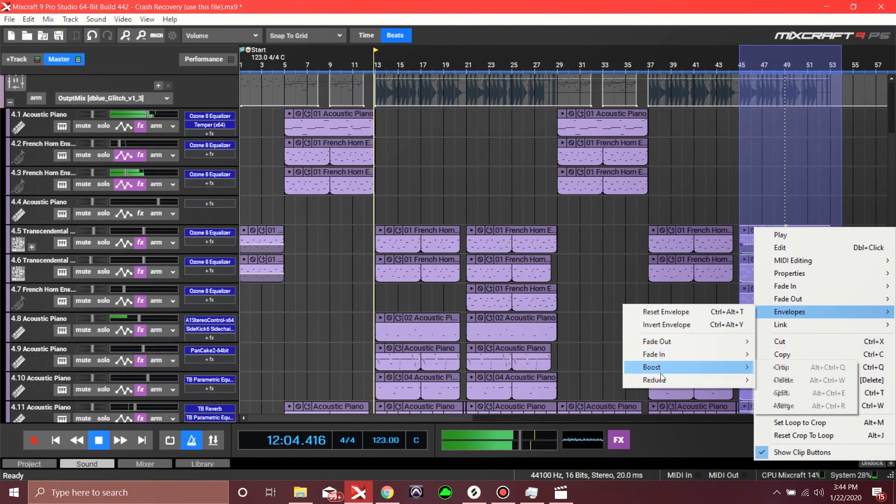
mouse_move(657, 343)
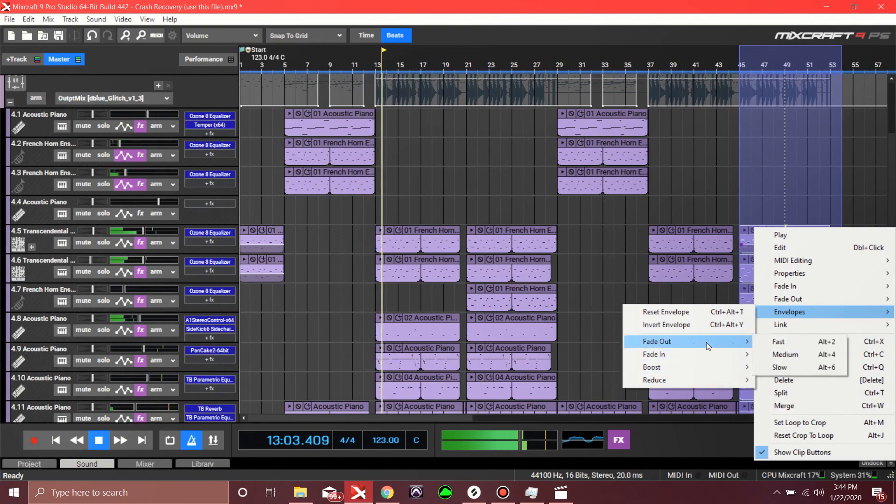
click(788, 367)
- Undo the last edit and move the fade-out envelope's end point on the track 4.15 clip back to about measure 49
scroll(366, 286, down, 4)
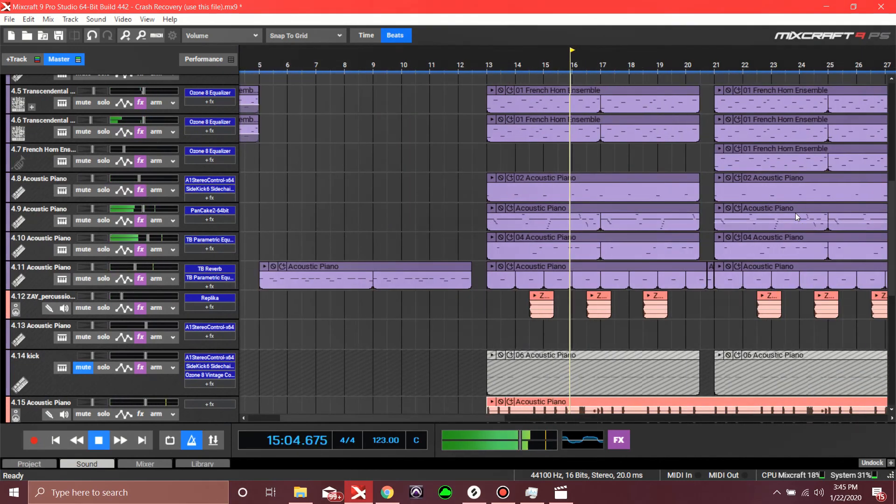
scroll(782, 224, down, 2)
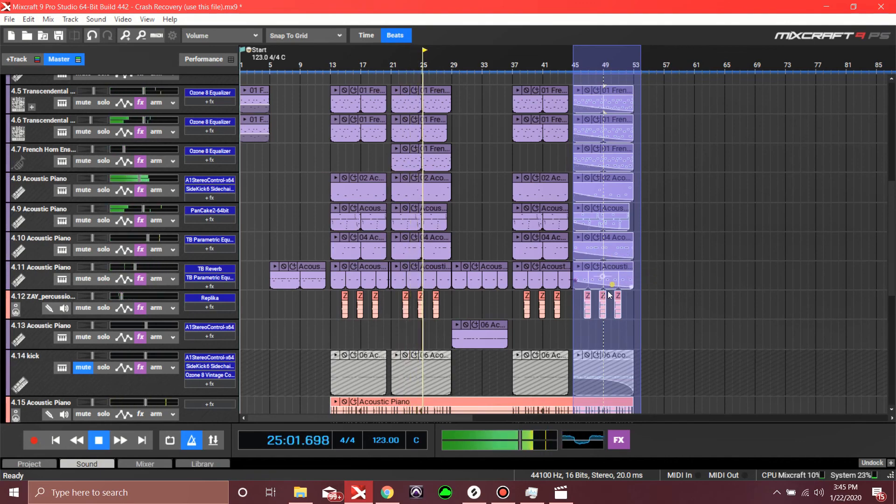
scroll(609, 282, down, 3)
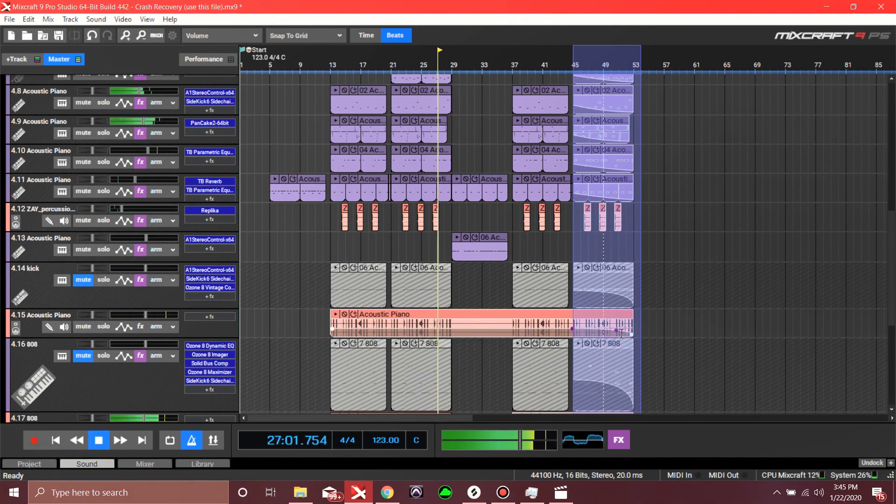
key(ctrl+z)
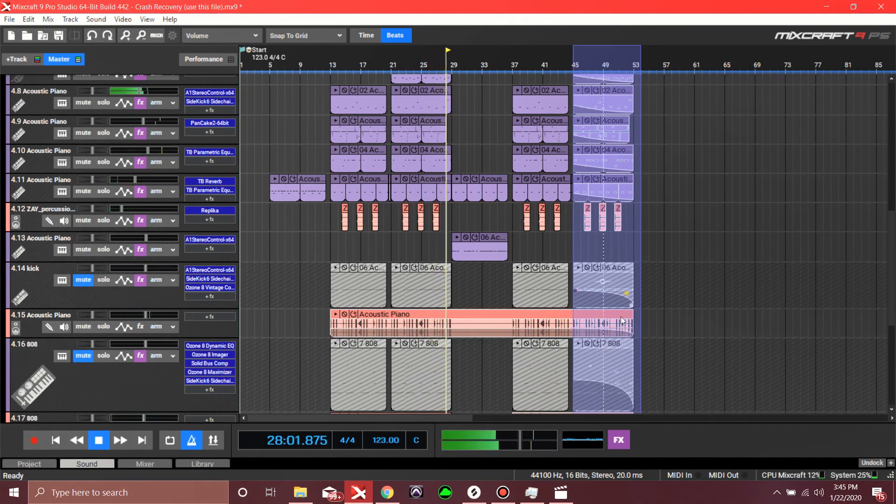
scroll(621, 327, up, 4)
scroll(617, 340, down, 2)
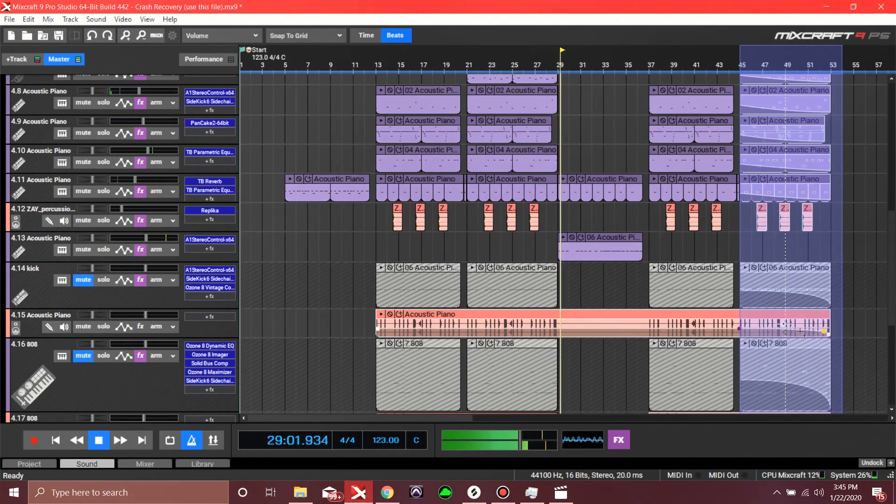
drag(824, 331, 794, 332)
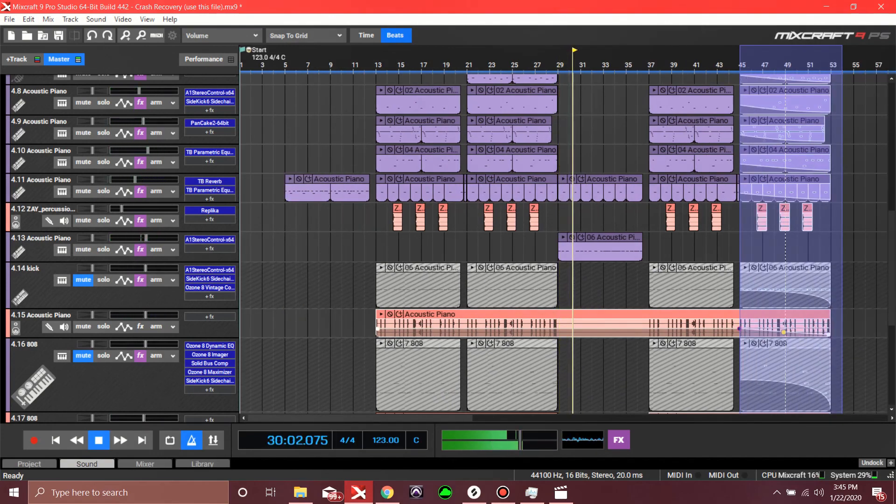
scroll(809, 321, down, 5)
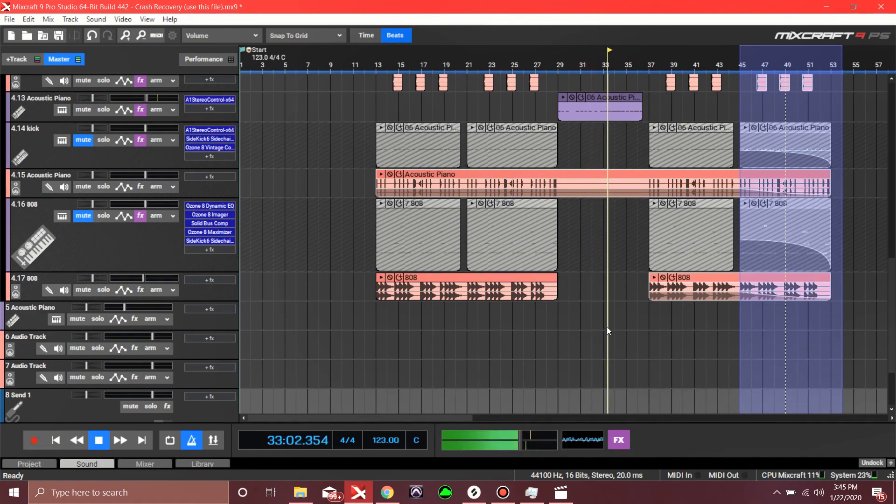
scroll(660, 328, down, 3)
scroll(148, 314, up, 3)
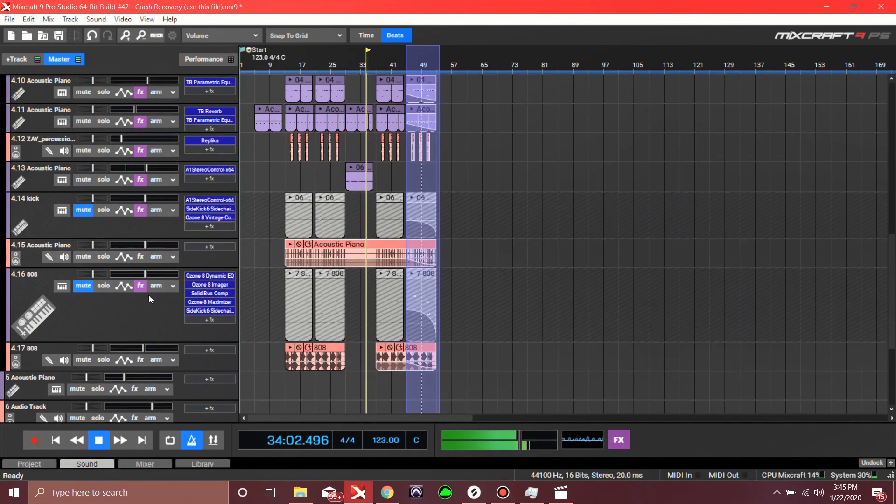